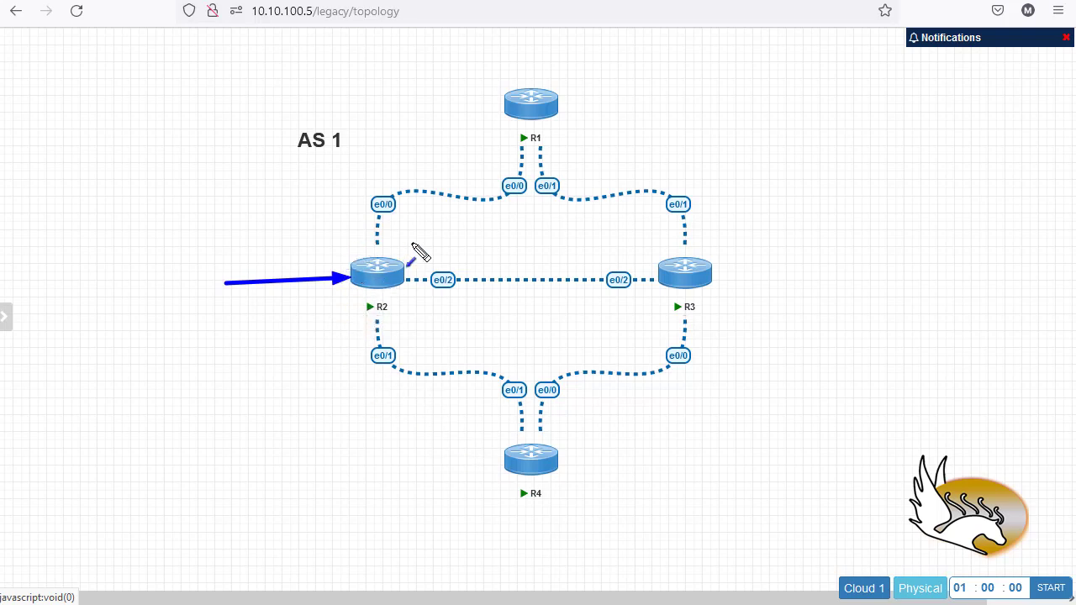
{"action": "left_click_drag", "start_coordinate": [344, 242], "coordinate": [477, 135]}
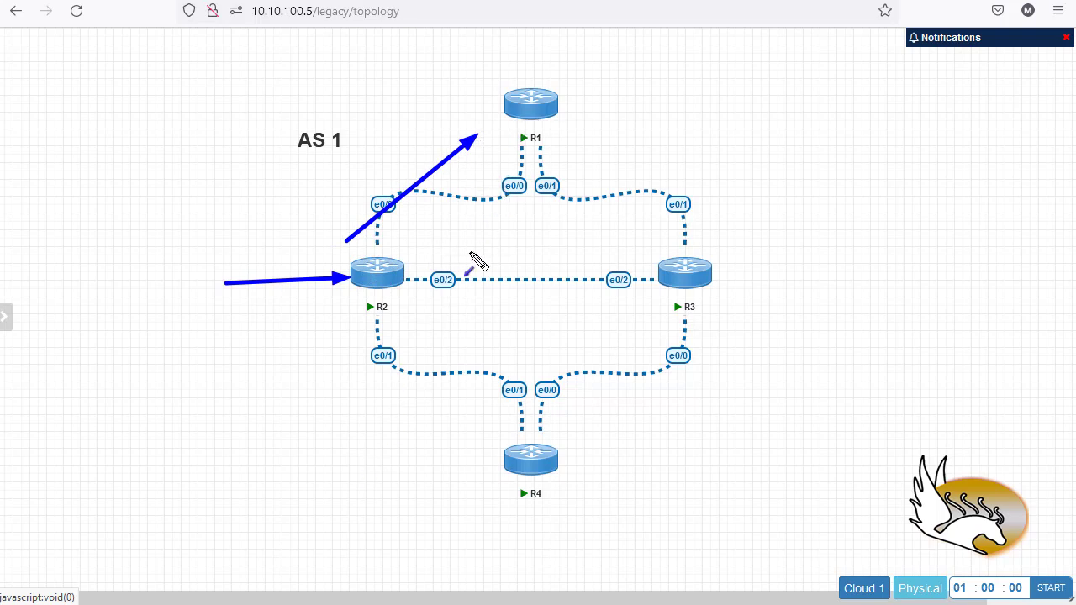
{"action": "left_click_drag", "start_coordinate": [405, 261], "coordinate": [641, 258]}
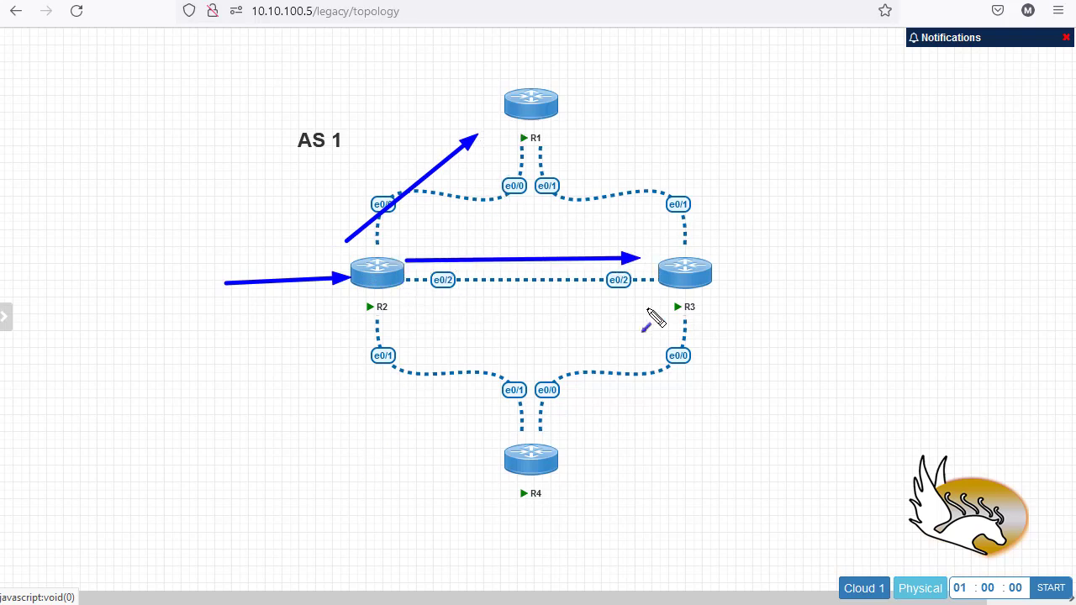
{"action": "left_click_drag", "start_coordinate": [400, 318], "coordinate": [533, 434]}
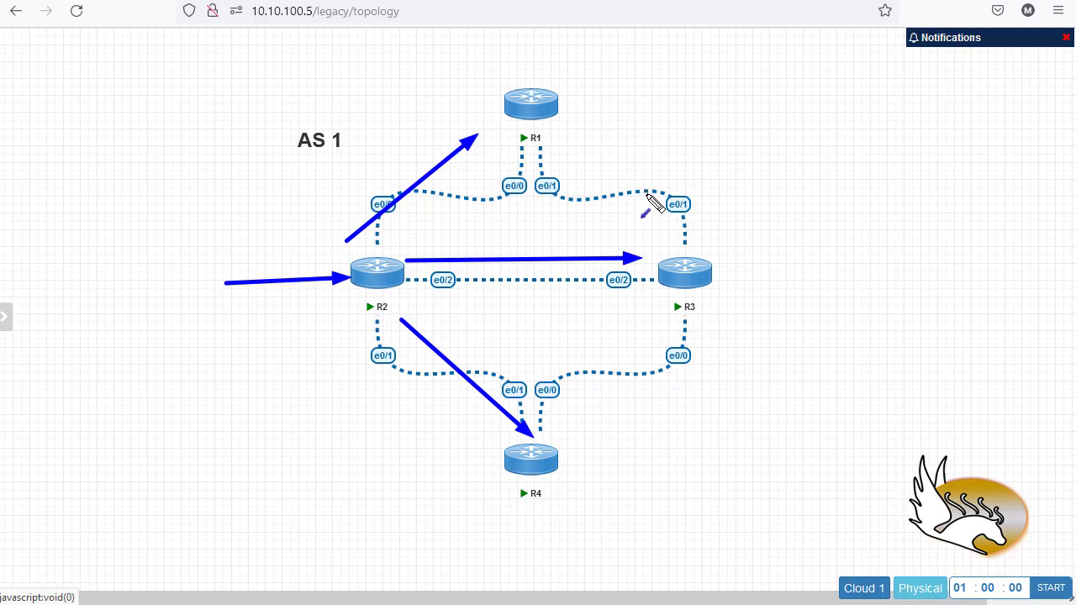
{"action": "left_click_drag", "start_coordinate": [866, 267], "coordinate": [820, 267]}
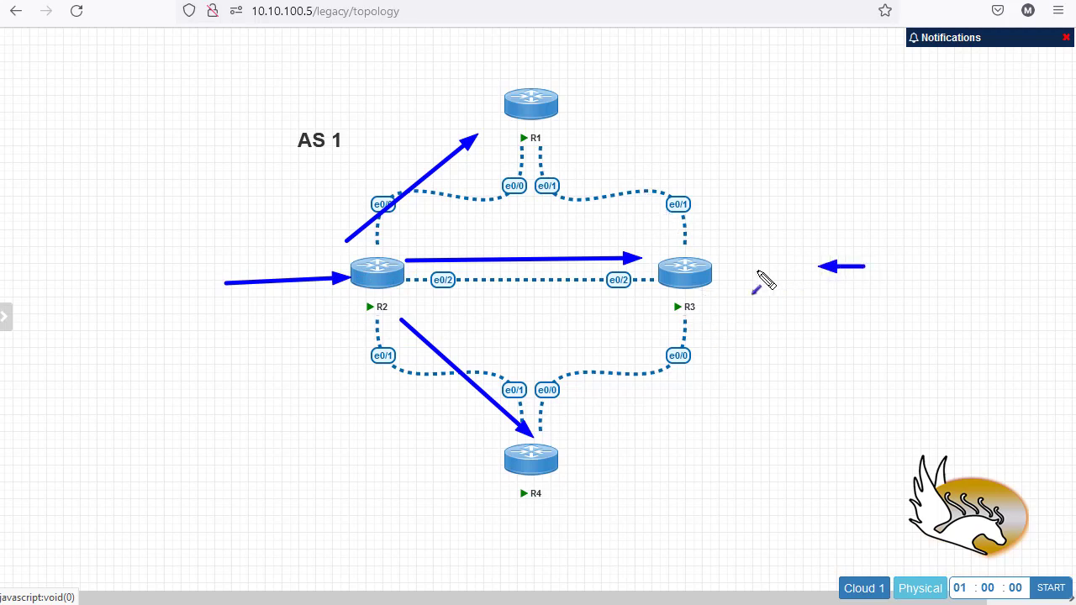
{"action": "left_click_drag", "start_coordinate": [754, 290], "coordinate": [730, 273]}
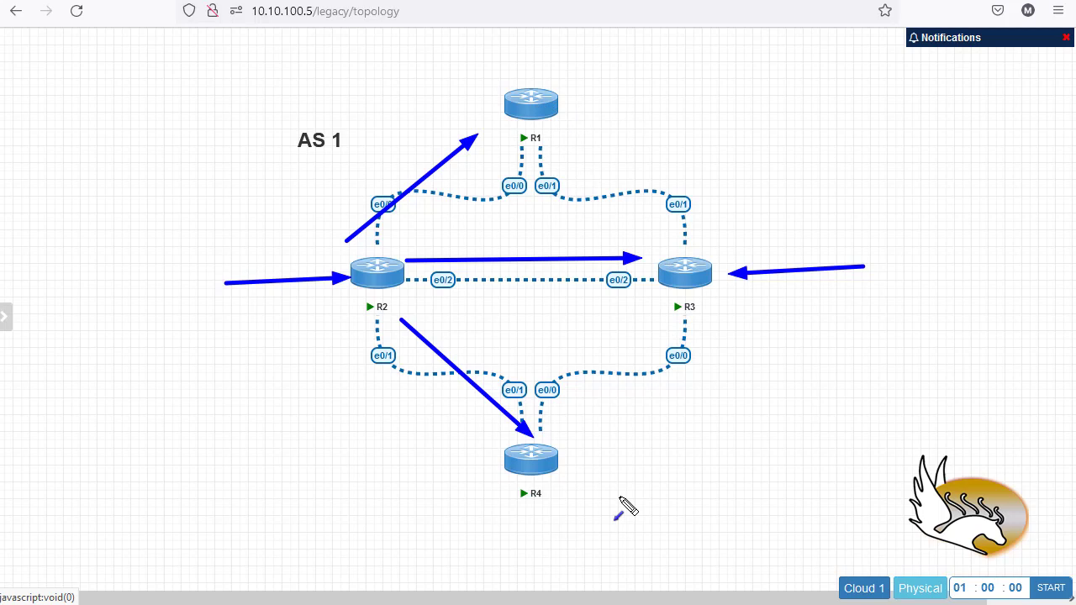
{"action": "key", "text": "Escape"}
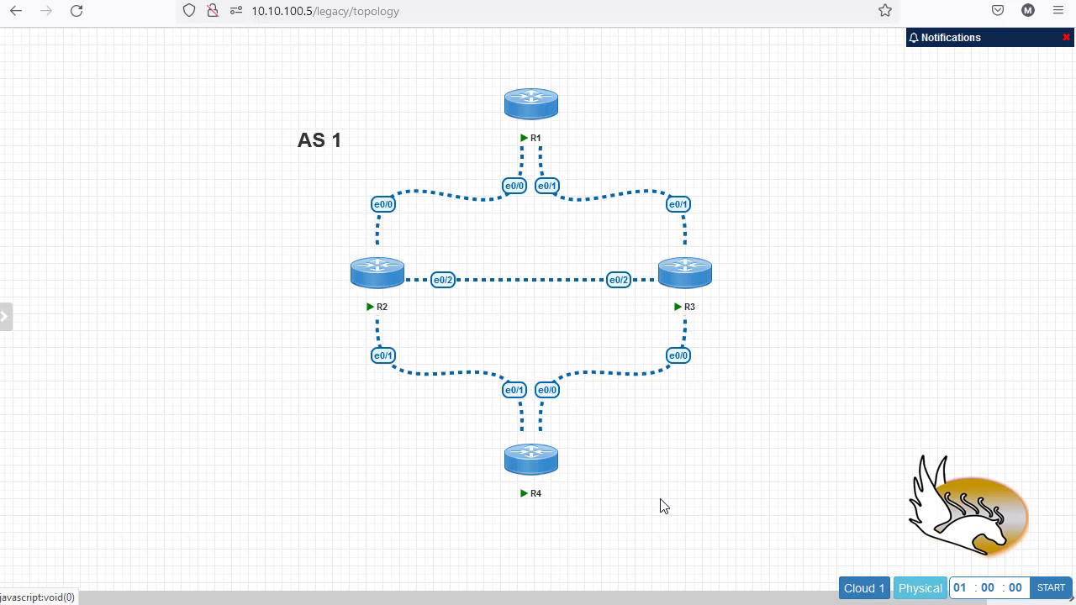
{"action": "key", "text": "ctrl+2"}
{"action": "left_click_drag", "start_coordinate": [215, 283], "coordinate": [341, 277]}
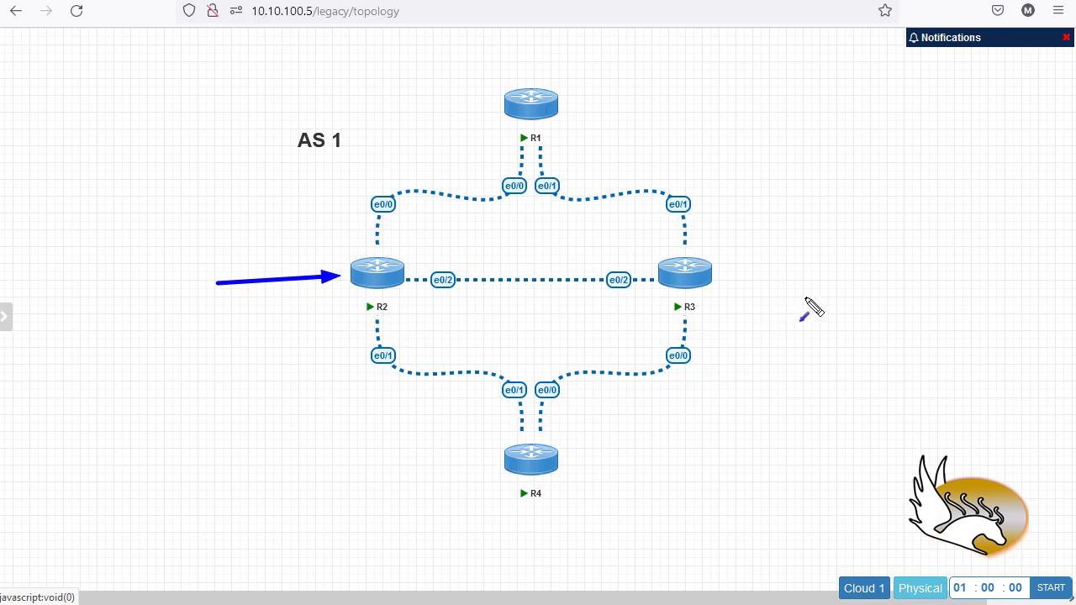
{"action": "left_click_drag", "start_coordinate": [810, 297], "coordinate": [726, 277]}
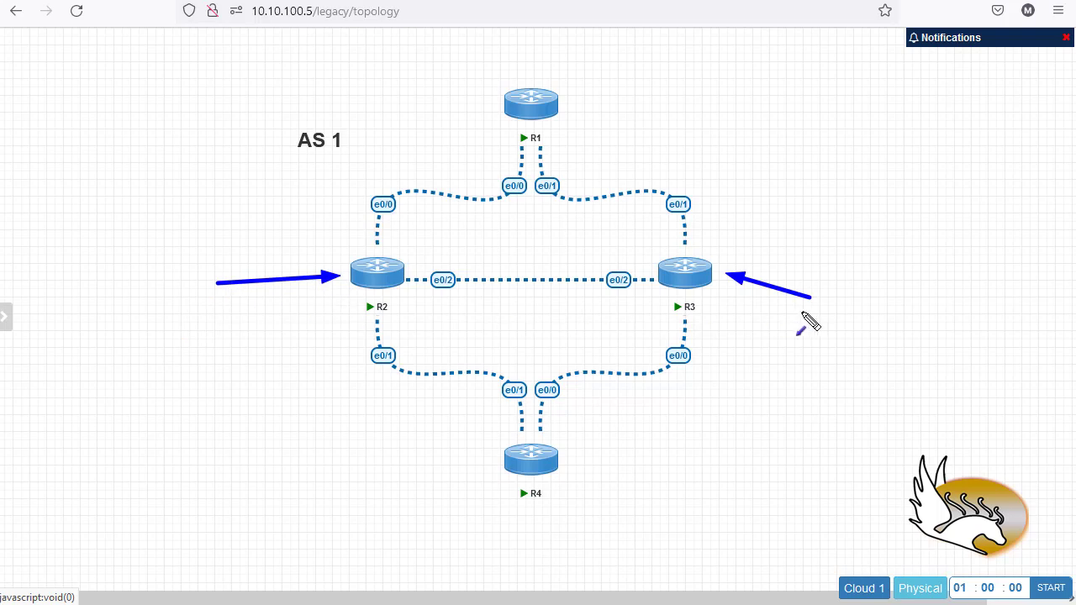
{"action": "key", "text": "ctrl+z"}
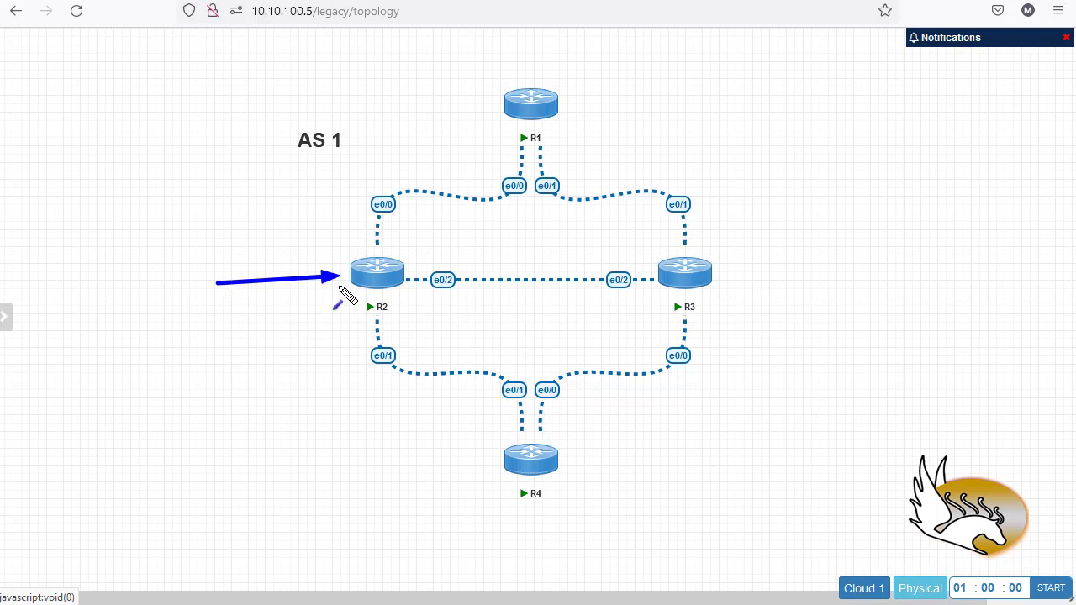
{"action": "left_click_drag", "start_coordinate": [543, 256], "coordinate": [644, 267]}
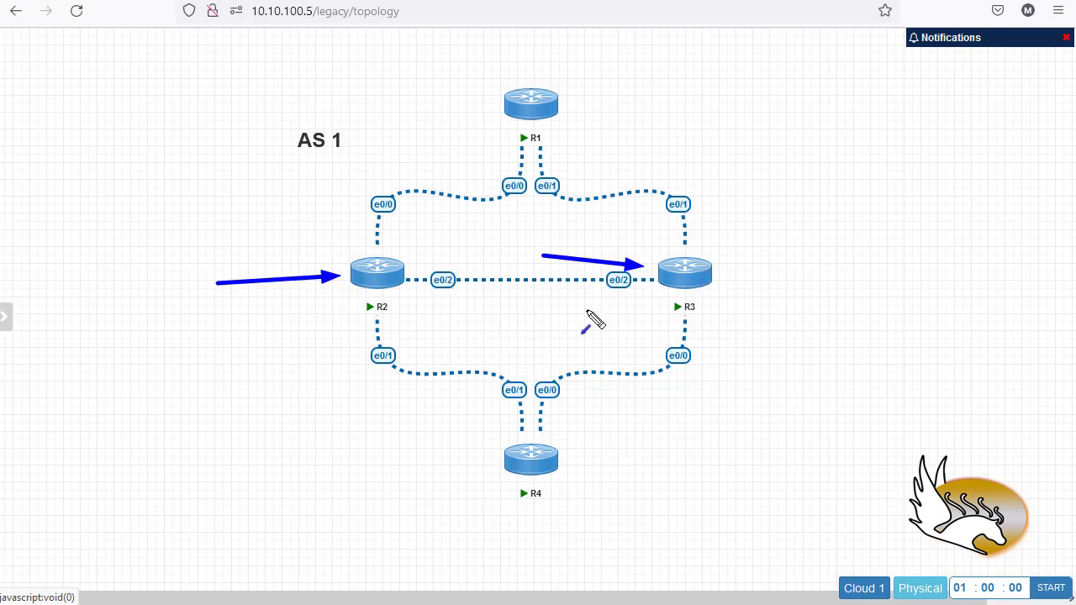
{"action": "key", "text": "Escape"}
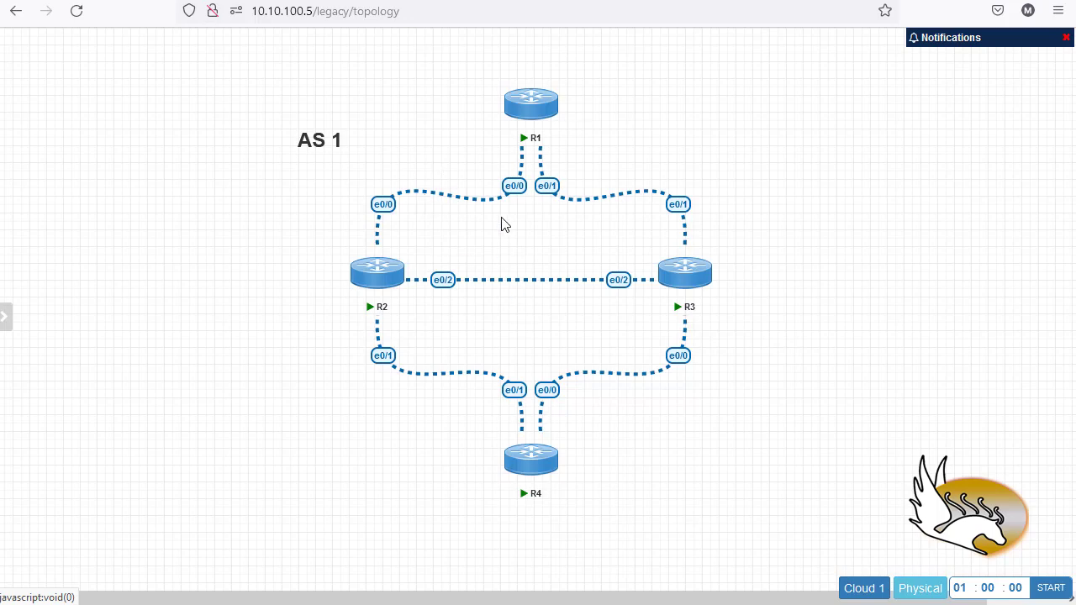
- Switch to SecureCRT and display the BGP table on router R1
{"action": "key", "text": "alt+Tab"}
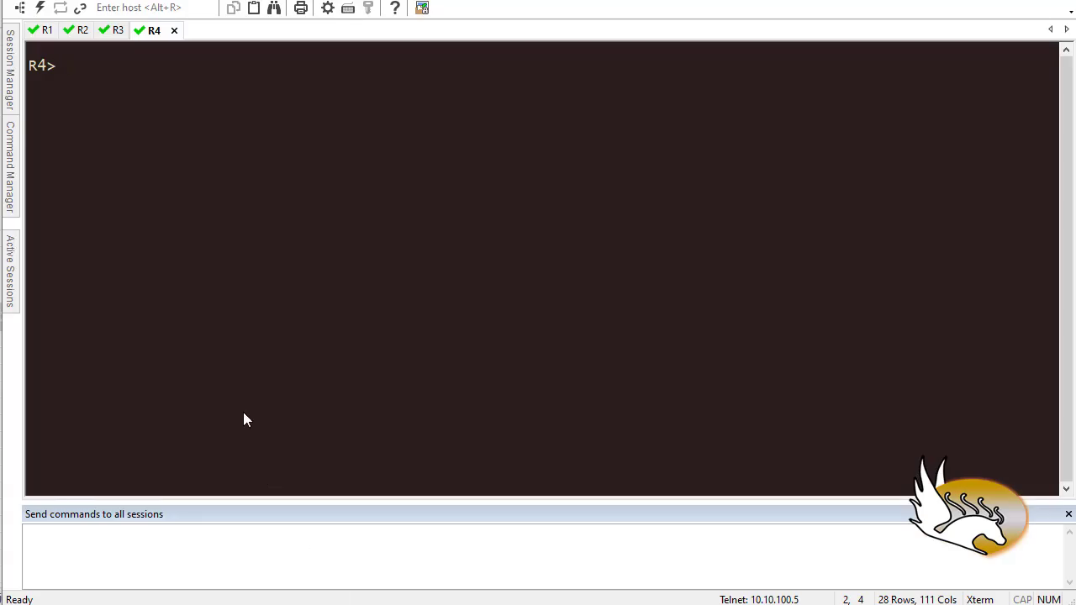
{"action": "left_click", "coordinate": [42, 29]}
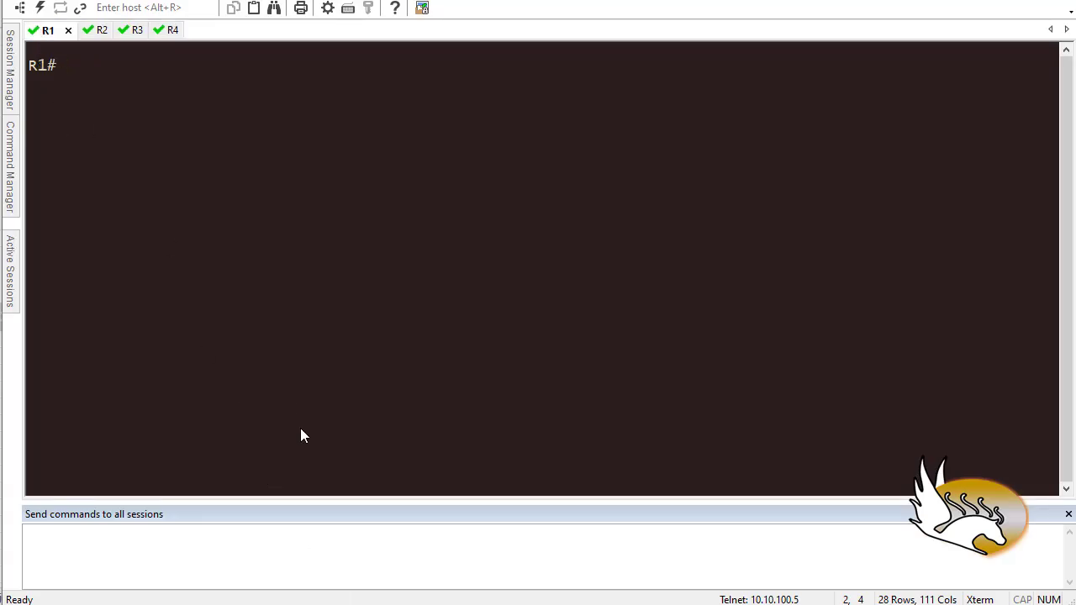
{"action": "type", "text": "sh ip bgp"}
{"action": "key", "text": "Return"}
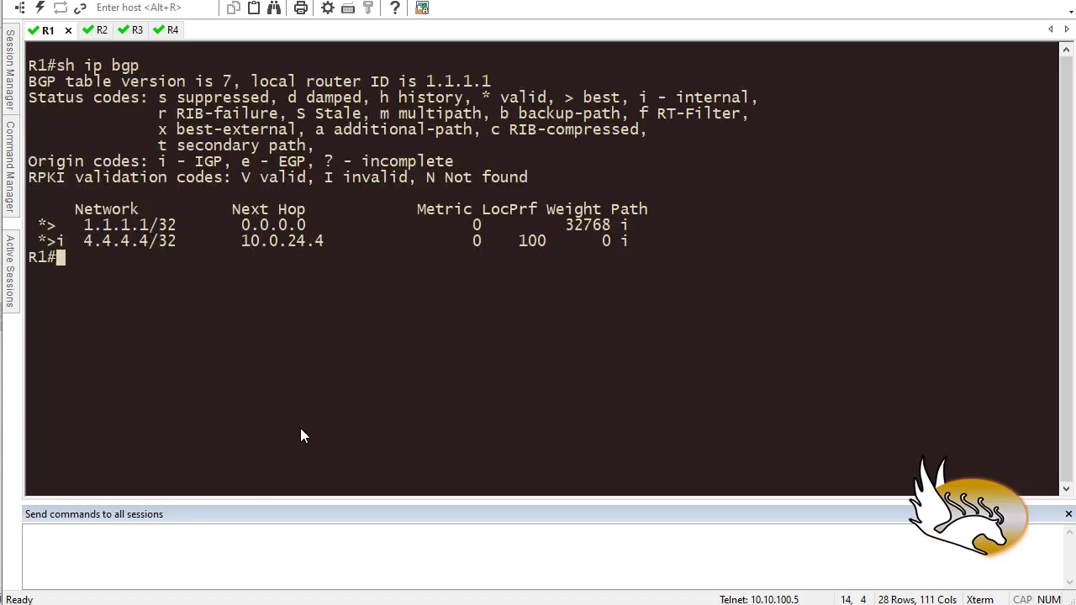
- Display R1's detailed BGP routing entry for network 4.4.4.4
{"action": "left_click_drag", "start_coordinate": [85, 242], "coordinate": [145, 243]}
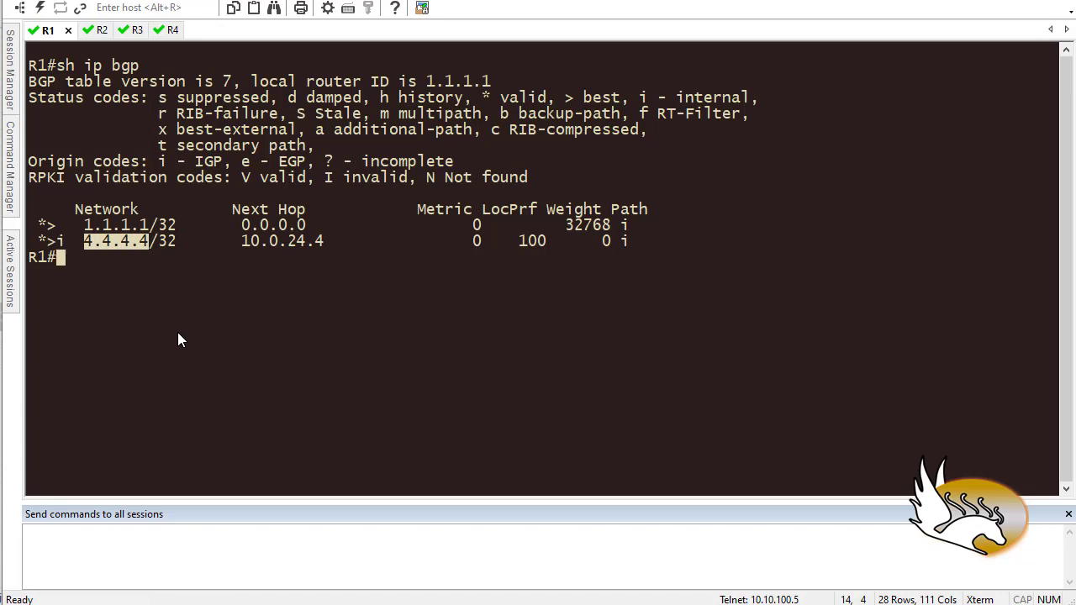
{"action": "key", "text": "Up"}
{"action": "type", "text": "4.4.4.4"}
{"action": "key", "text": "Return"}
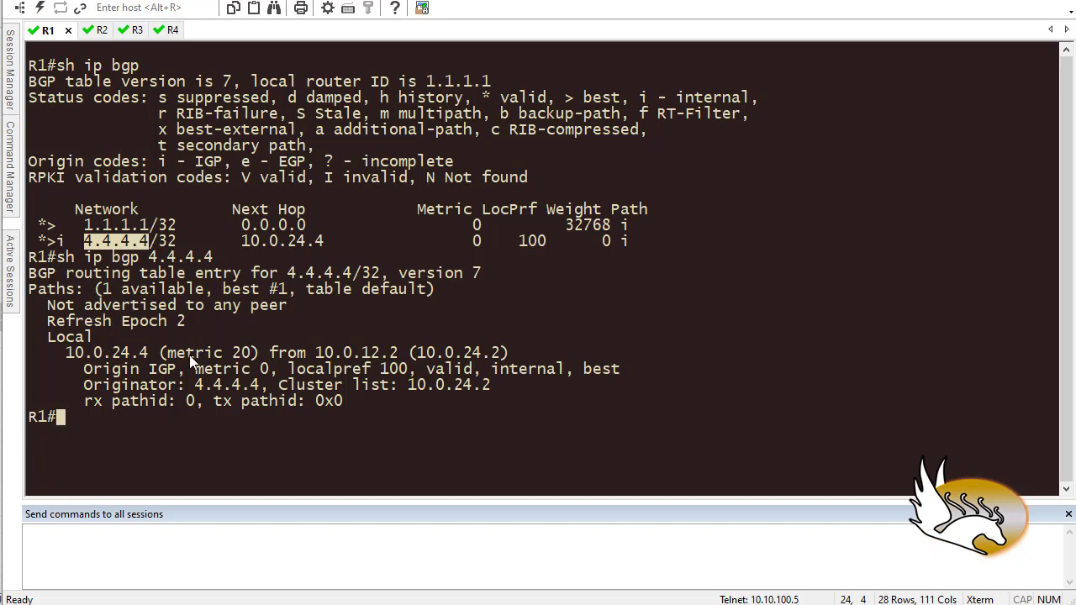
- Examine the advertising neighbor and the cluster list address in R1's BGP entry for 4.4.4.4
{"action": "left_click_drag", "start_coordinate": [309, 355], "coordinate": [509, 355]}
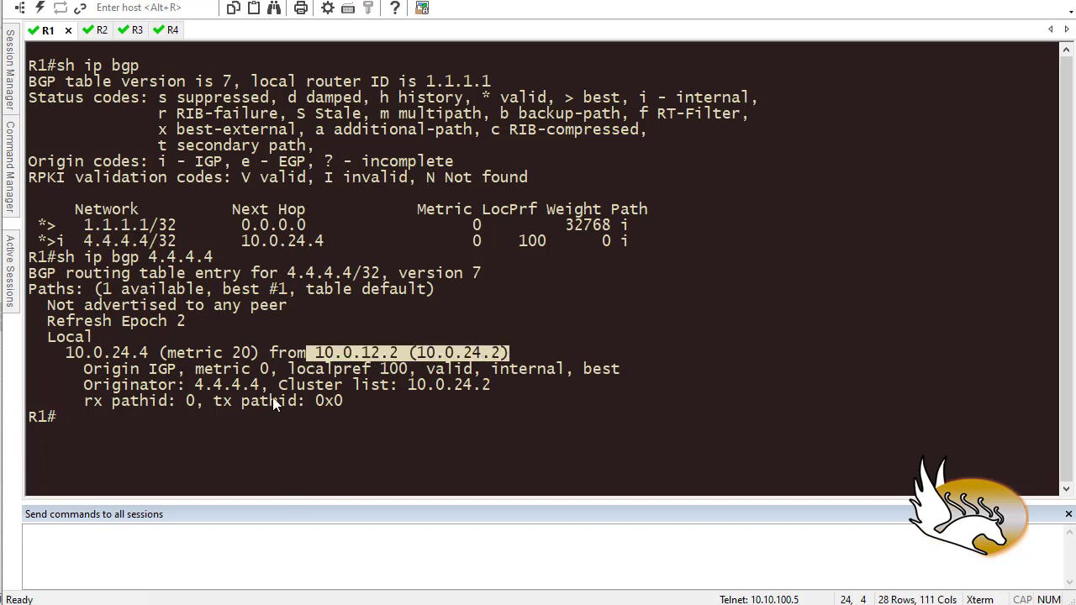
{"action": "left_click_drag", "start_coordinate": [275, 385], "coordinate": [491, 386]}
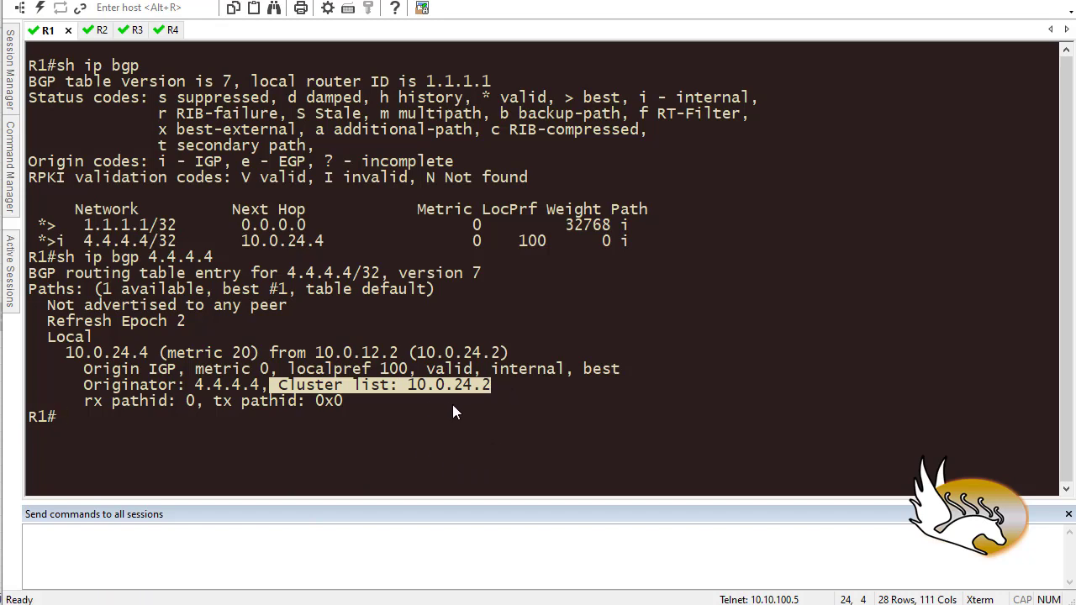
{"action": "left_click", "coordinate": [484, 385]}
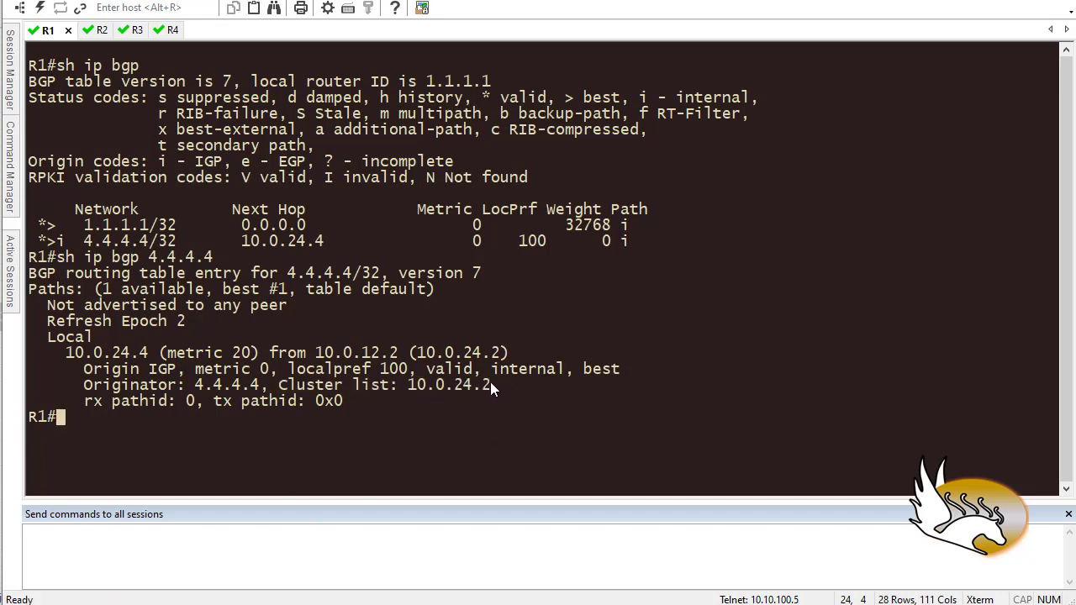
{"action": "left_click_drag", "start_coordinate": [491, 385], "coordinate": [410, 385]}
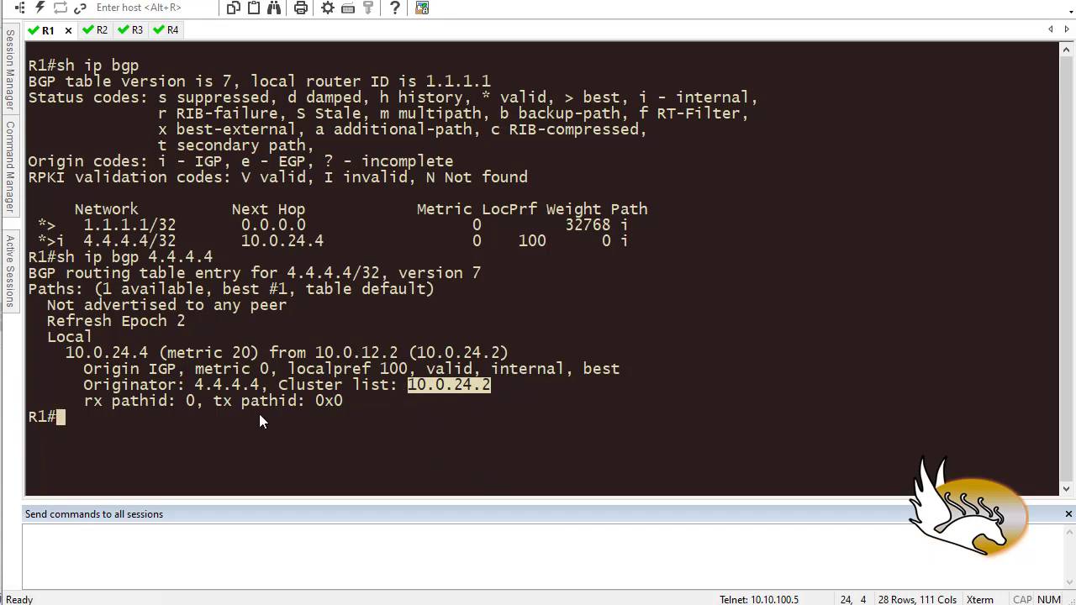
- On router R2, enter global configuration mode and create the Loopback0 interface
{"action": "left_click", "coordinate": [83, 31]}
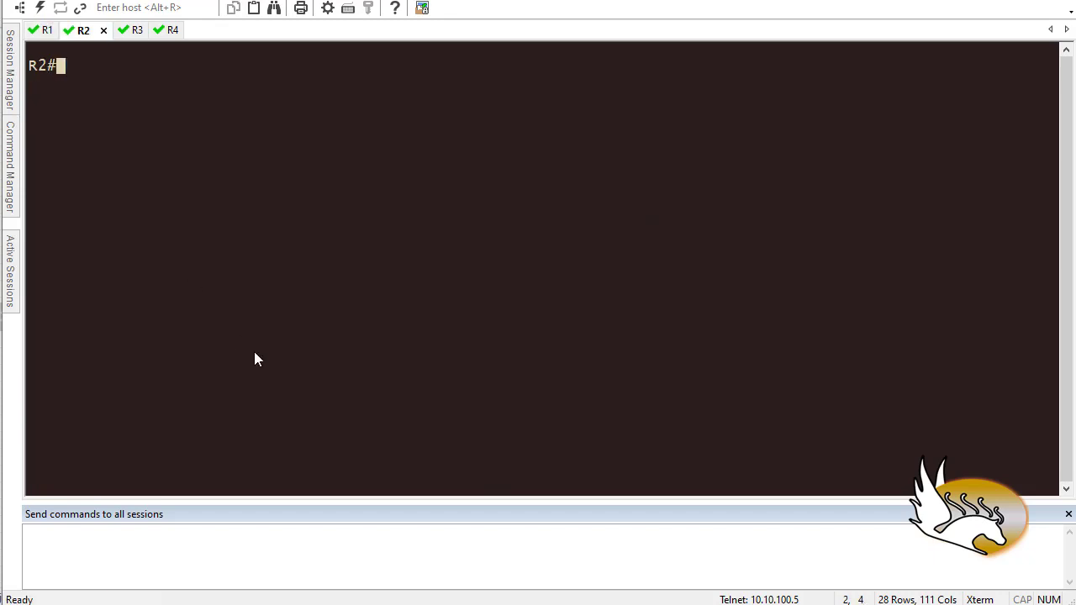
{"action": "type", "text": "conf t"}
{"action": "key", "text": "Return"}
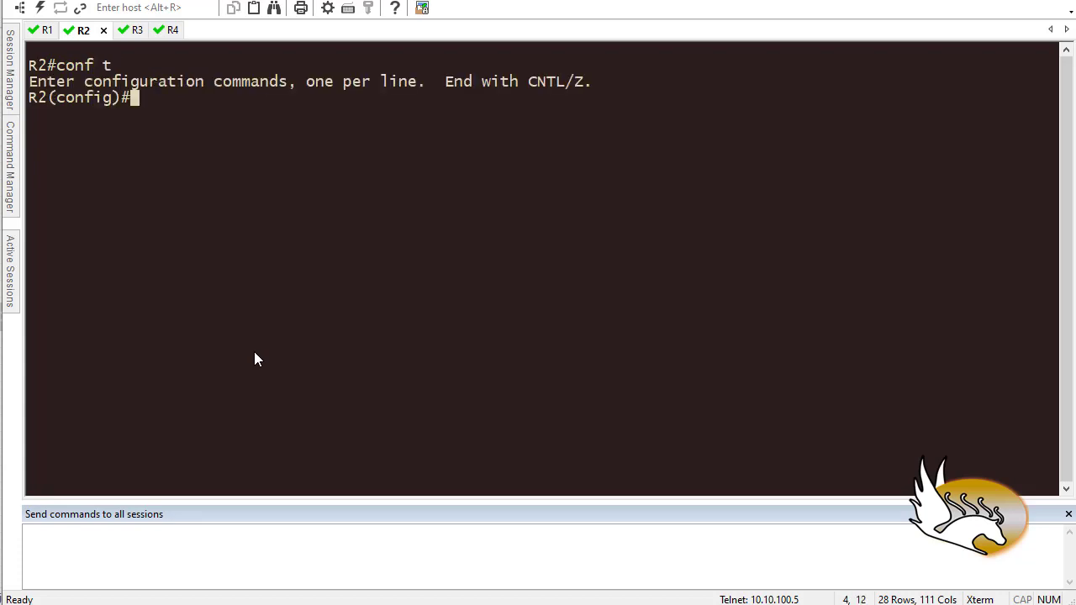
{"action": "type", "text": "imt lo0"}
{"action": "key", "text": "Return"}
{"action": "type", "text": "i"}
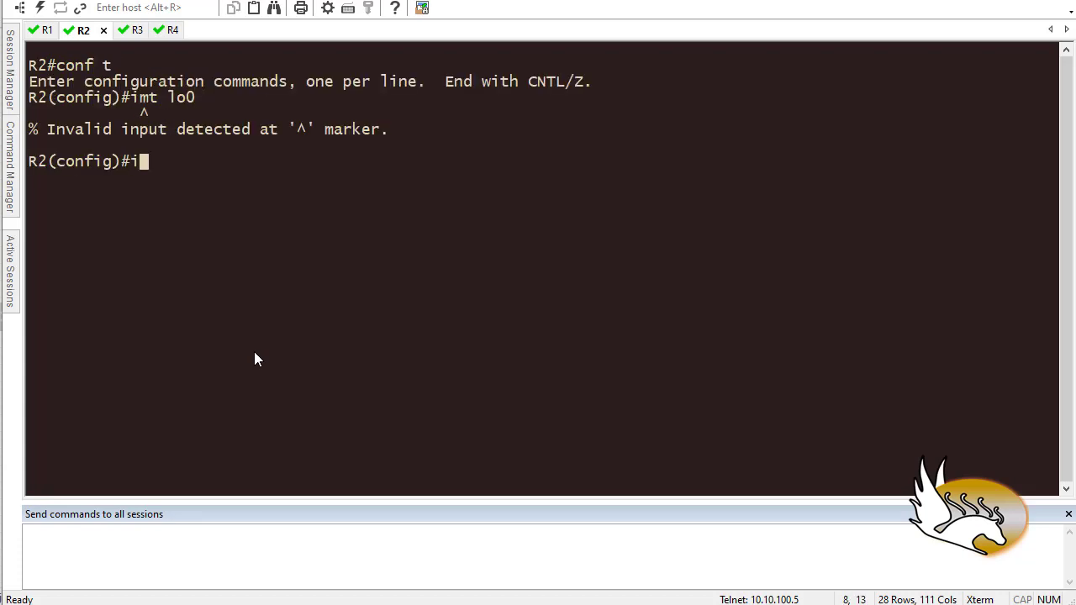
{"action": "type", "text": "nt lo0"}
{"action": "key", "text": "Return"}
- Assign IP address 2.2.2.2 with mask 255.255.255.255 to R2's Loopback0 interface
{"action": "type", "text": "no"}
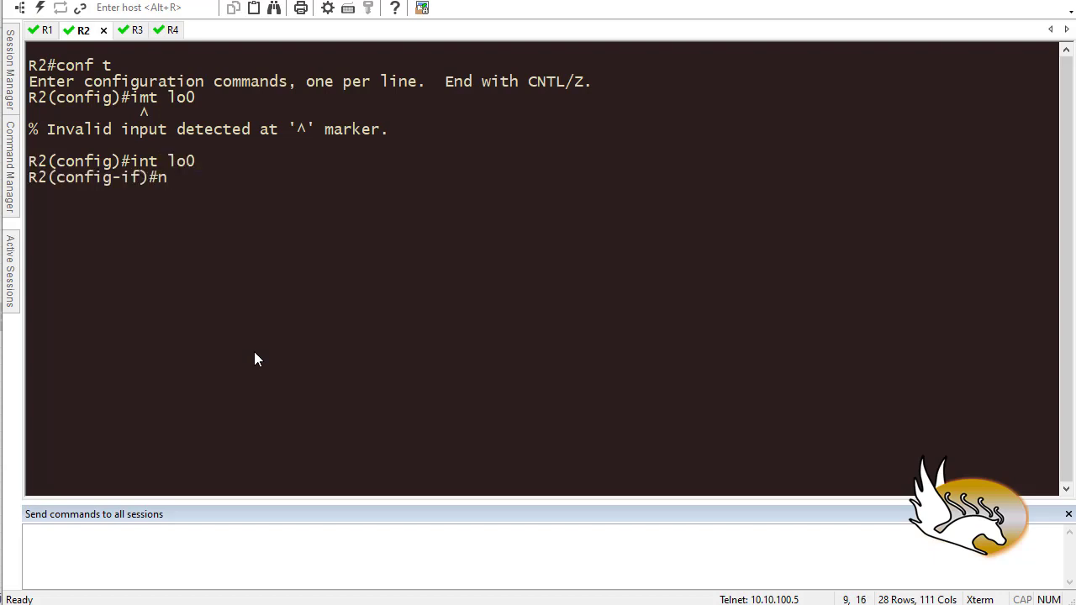
{"action": "key", "text": "BackSpace"}
{"action": "key", "text": "BackSpace"}
{"action": "key", "text": "BackSpace"}
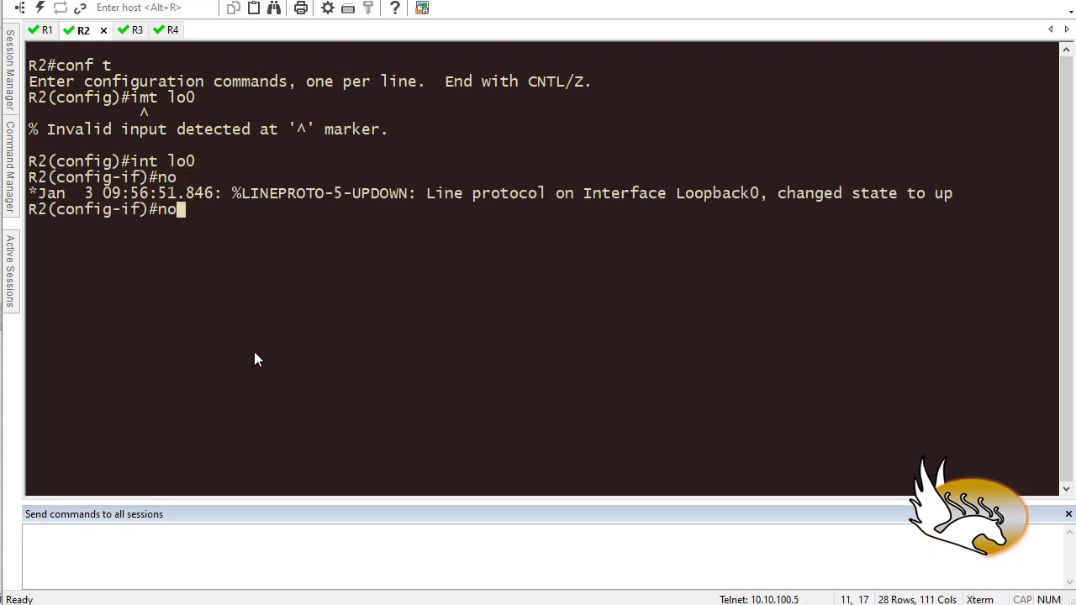
{"action": "type", "text": "ip add"}
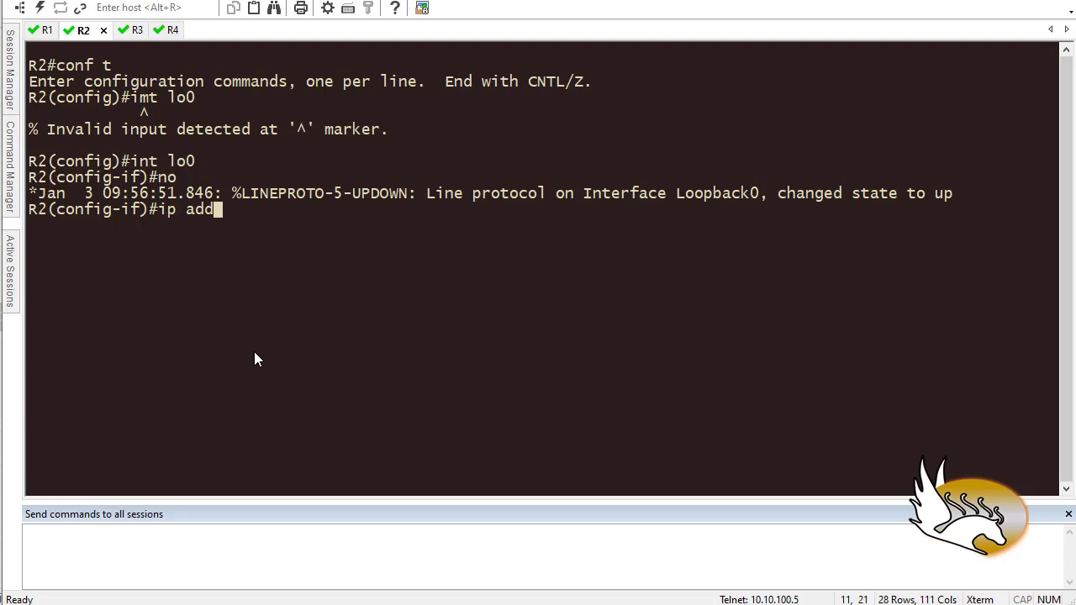
{"action": "type", "text": "2.2.2.2"}
{"action": "key", "text": "Left"}
{"action": "key", "text": "Left"}
{"action": "key", "text": "Left"}
{"action": "key", "text": "Left"}
{"action": "key", "text": "Left"}
{"action": "key", "text": "Left"}
{"action": "key", "text": "Left"}
{"action": "key", "text": "End"}
{"action": "type", "text": "2"}
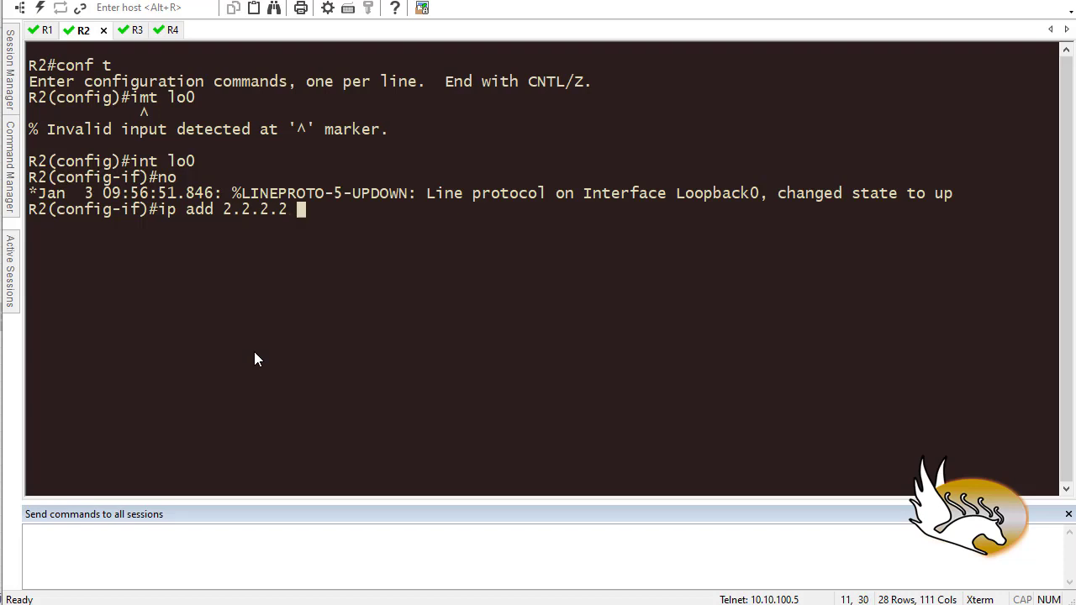
{"action": "type", "text": "255.255.25"}
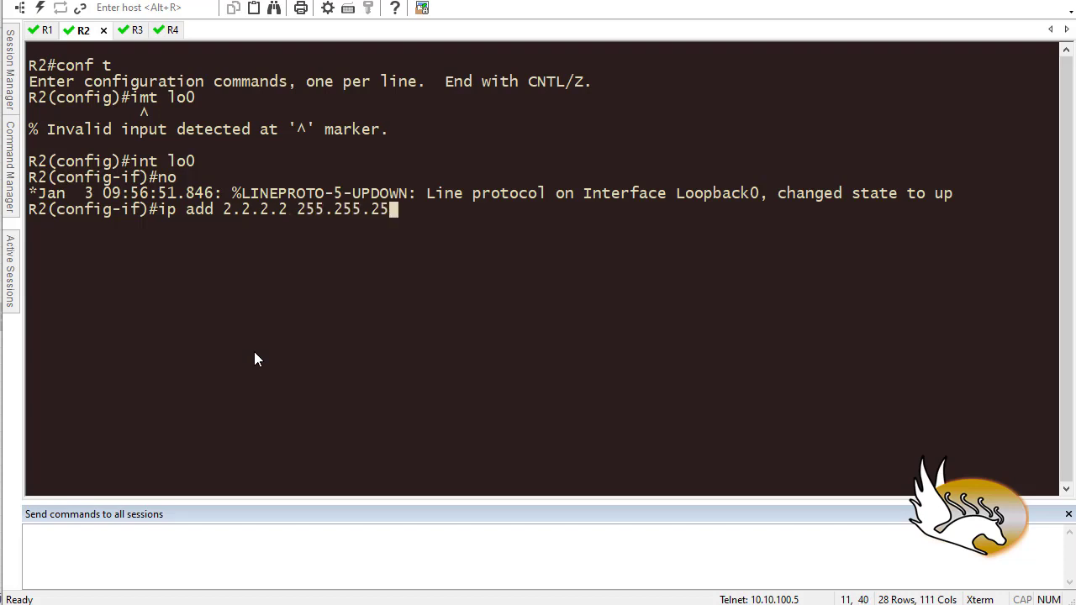
{"action": "type", "text": "5.255"}
{"action": "key", "text": "Return"}
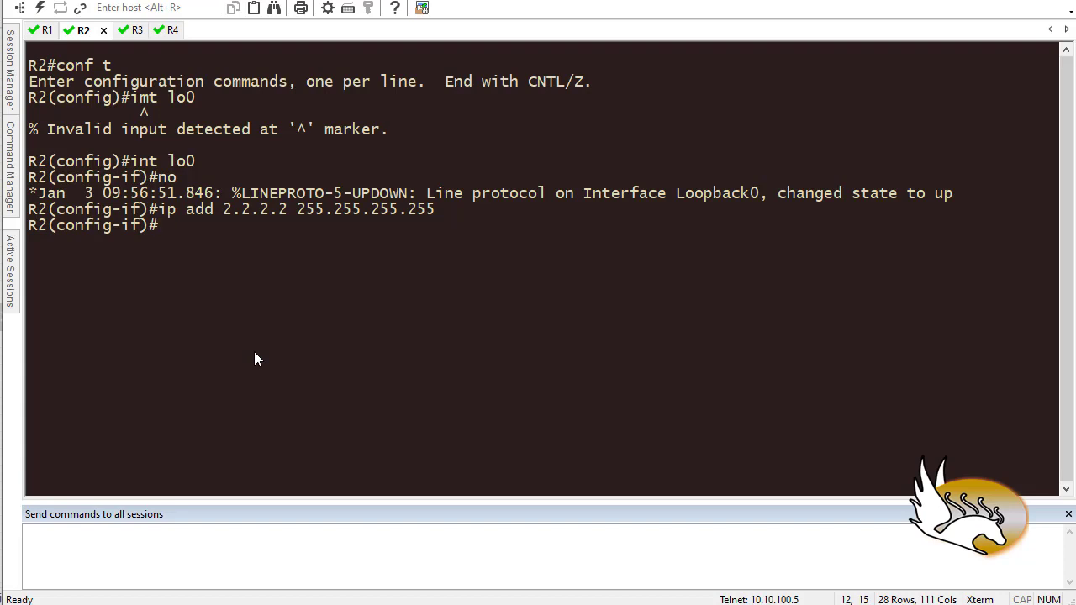
- Display the brief IP interface summary on R2 from within configuration mode
{"action": "type", "text": "do sh ip int briu"}
{"action": "key", "text": "Return"}
{"action": "key", "text": "Up"}
{"action": "key", "text": "BackSpace"}
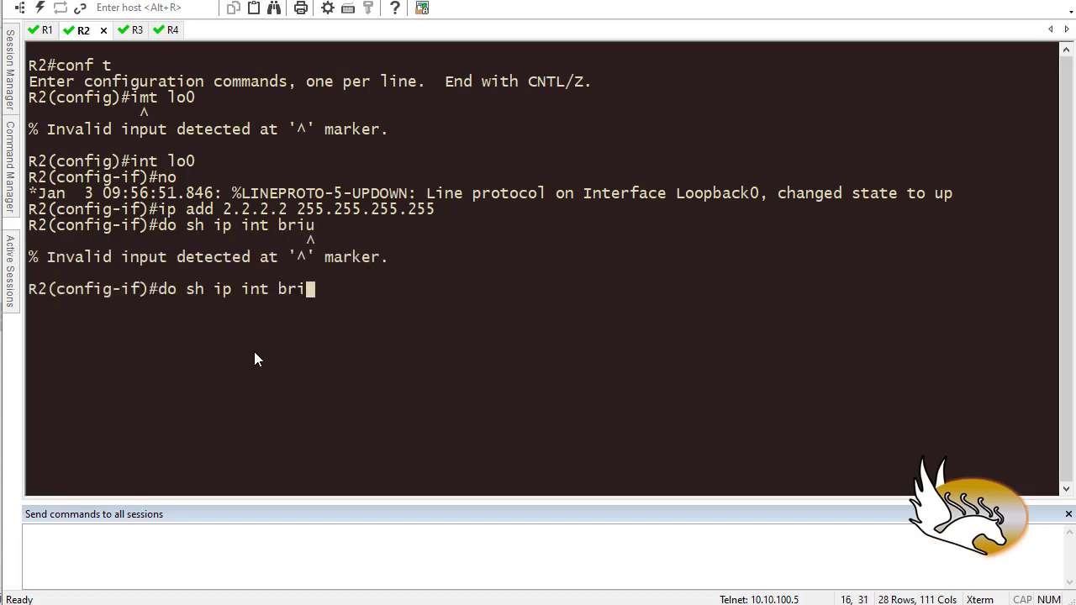
{"action": "key", "text": "Return"}
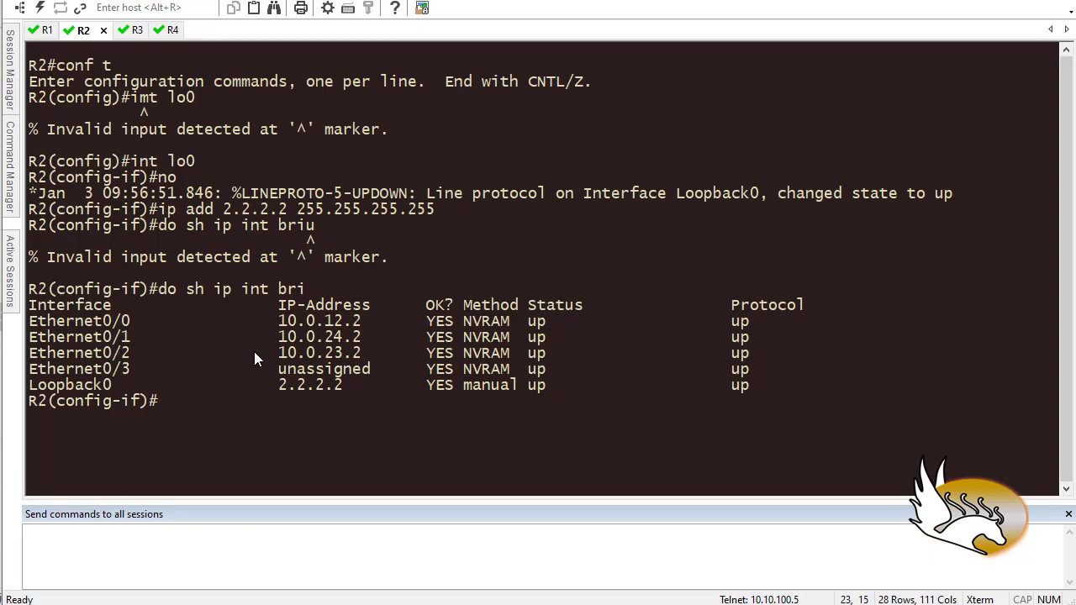
- Enable OSPF process 1 in area 0 on R2's Loopback0 interface
{"action": "type", "text": "ip ospf 1 area 0"}
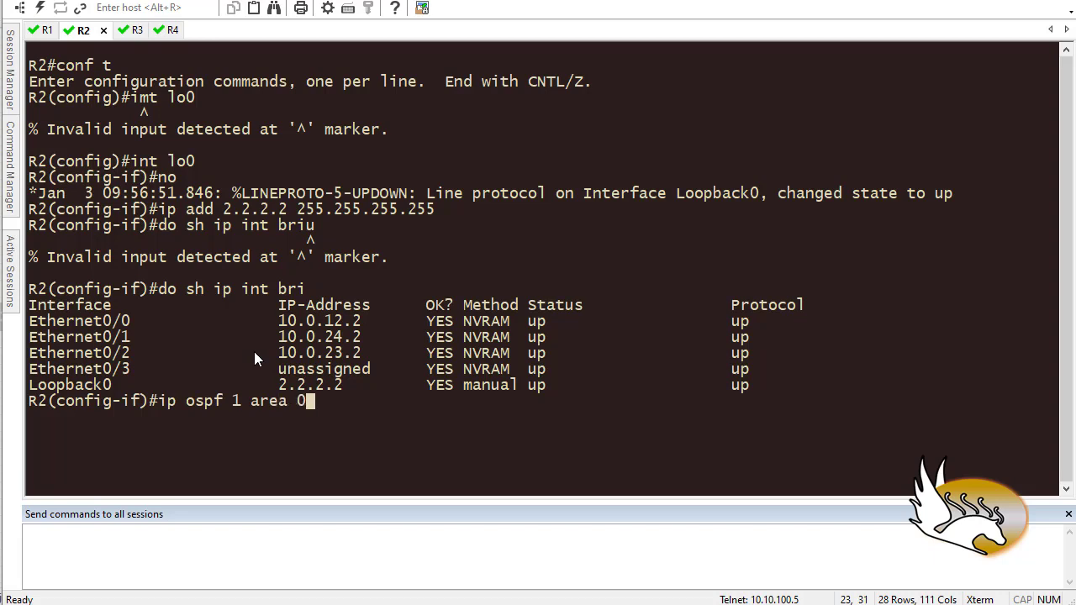
{"action": "key", "text": "Return"}
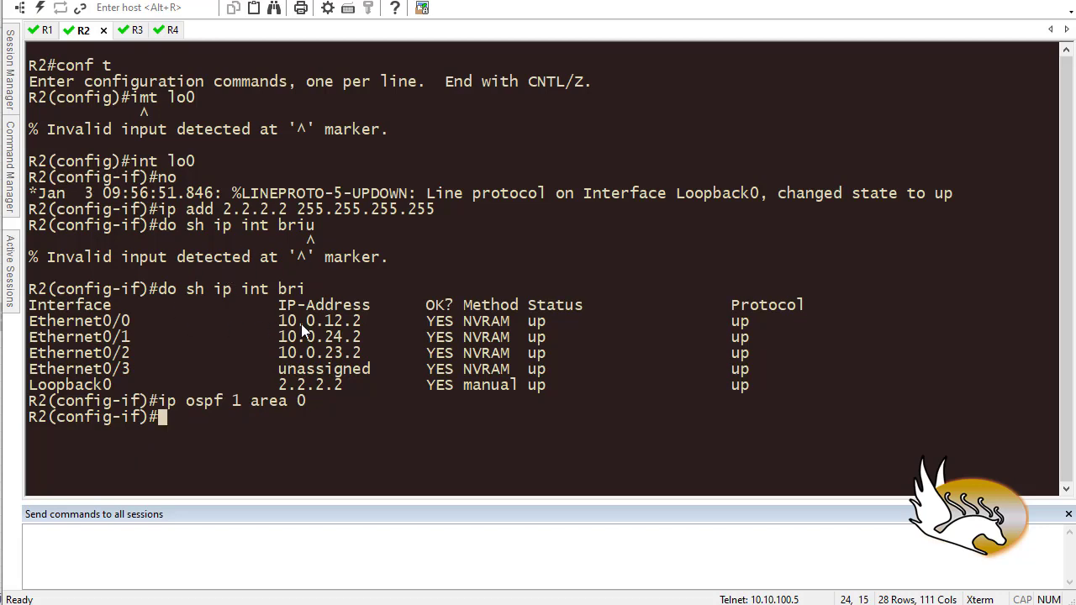
{"action": "key", "text": "Return"}
{"action": "key", "text": "Return"}
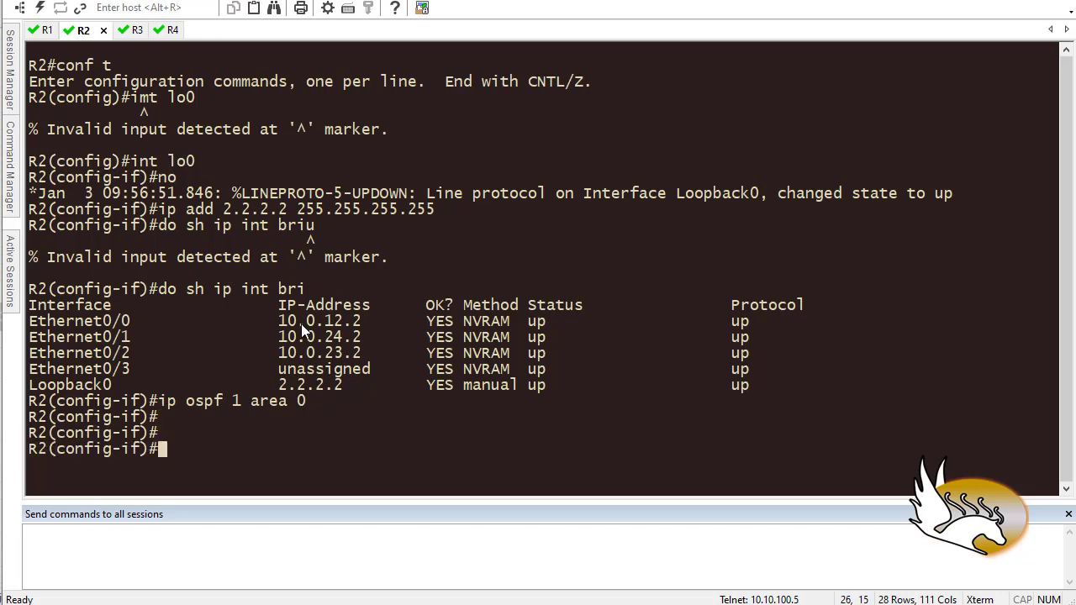
- Reset all BGP sessions on R2 by running clear ip bgp * from configuration mode
{"action": "type", "text": "do clear ip bgp *"}
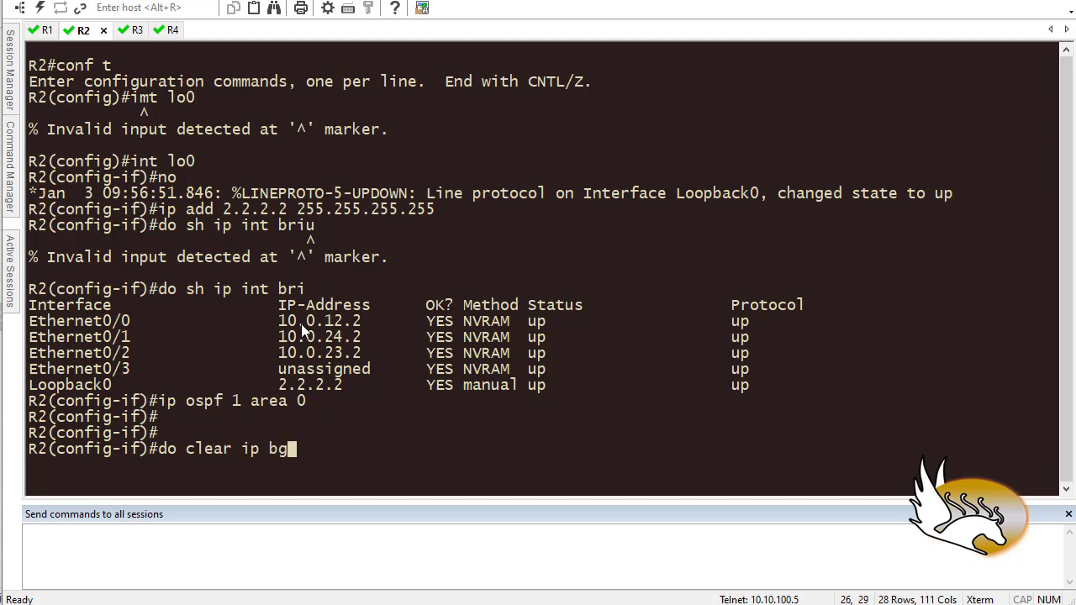
{"action": "key", "text": "Return"}
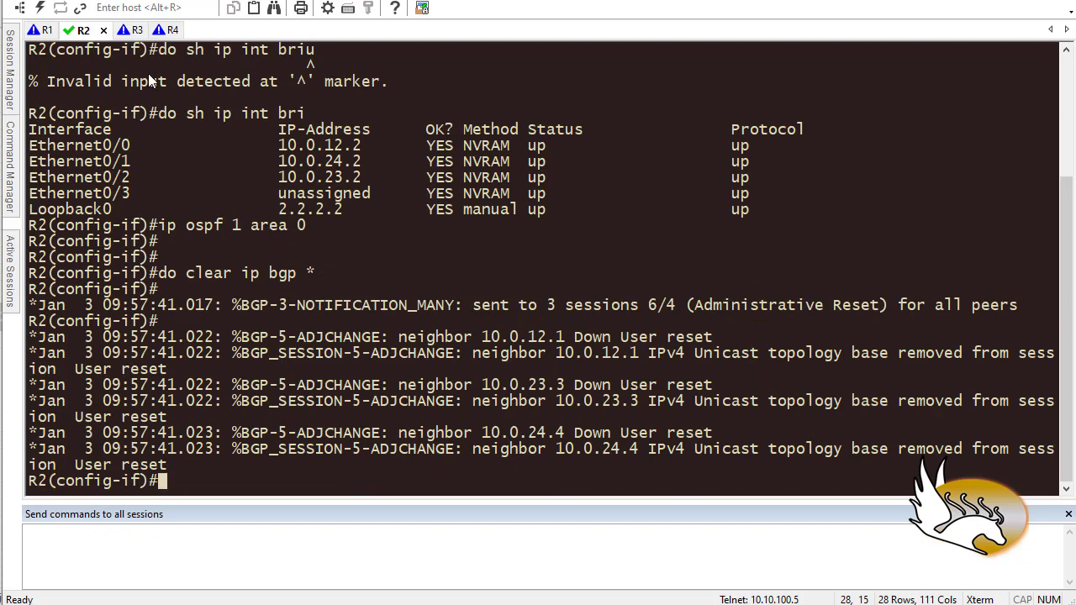
- On R1, repeatedly display the BGP table entry for 4.4.4.4 to check whether the route has been relearned
{"action": "left_click", "coordinate": [46, 30]}
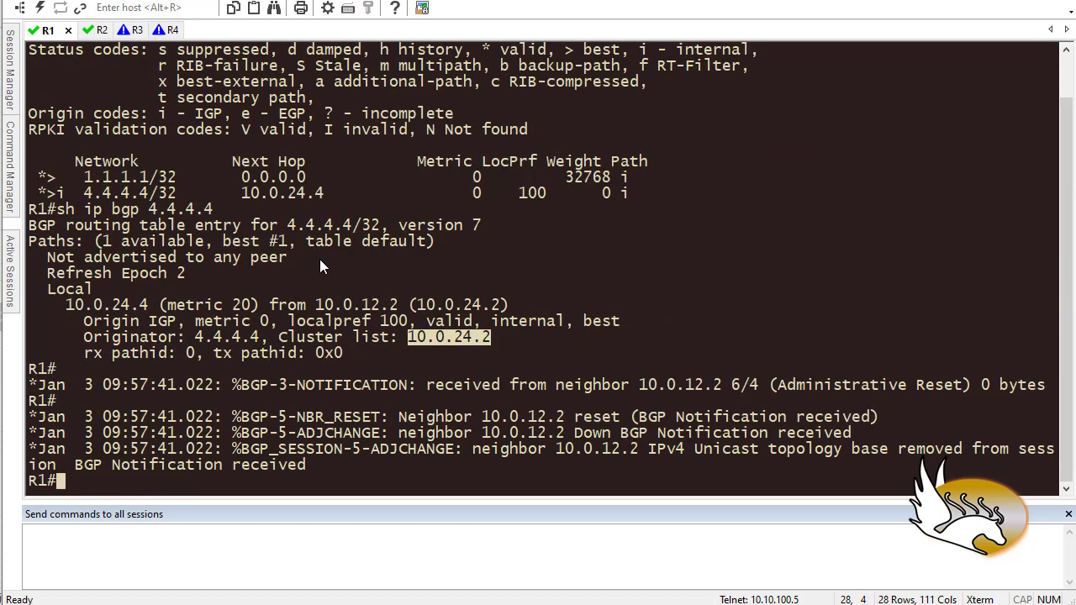
{"action": "key", "text": "Return"}
{"action": "key", "text": "Return"}
{"action": "key", "text": "Return"}
{"action": "key", "text": "Up"}
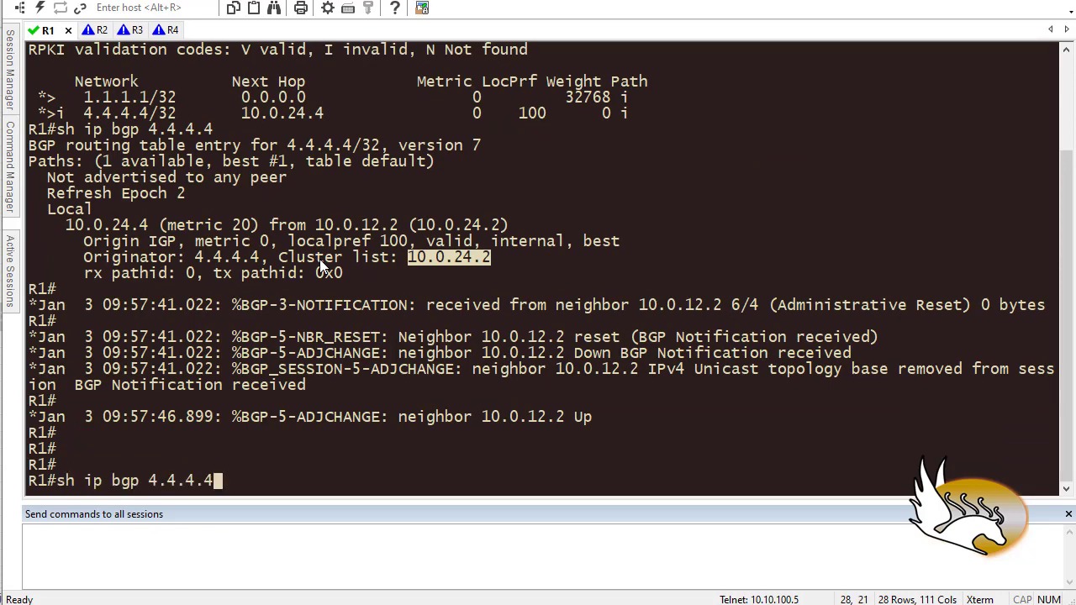
{"action": "key", "text": "Return"}
{"action": "key", "text": "Up"}
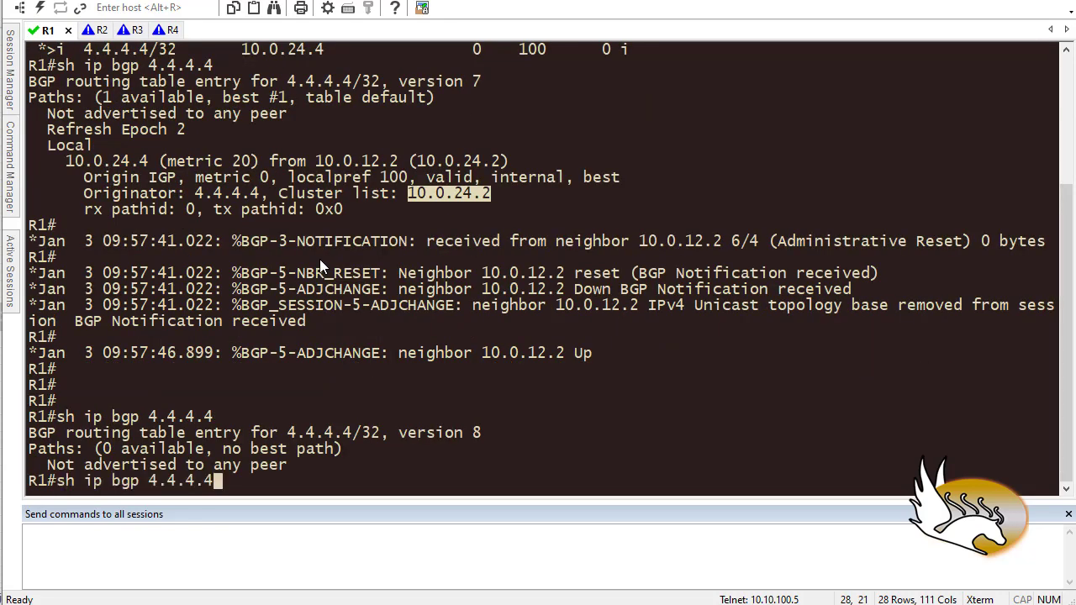
{"action": "key", "text": "Return"}
{"action": "key", "text": "Return"}
{"action": "key", "text": "Return"}
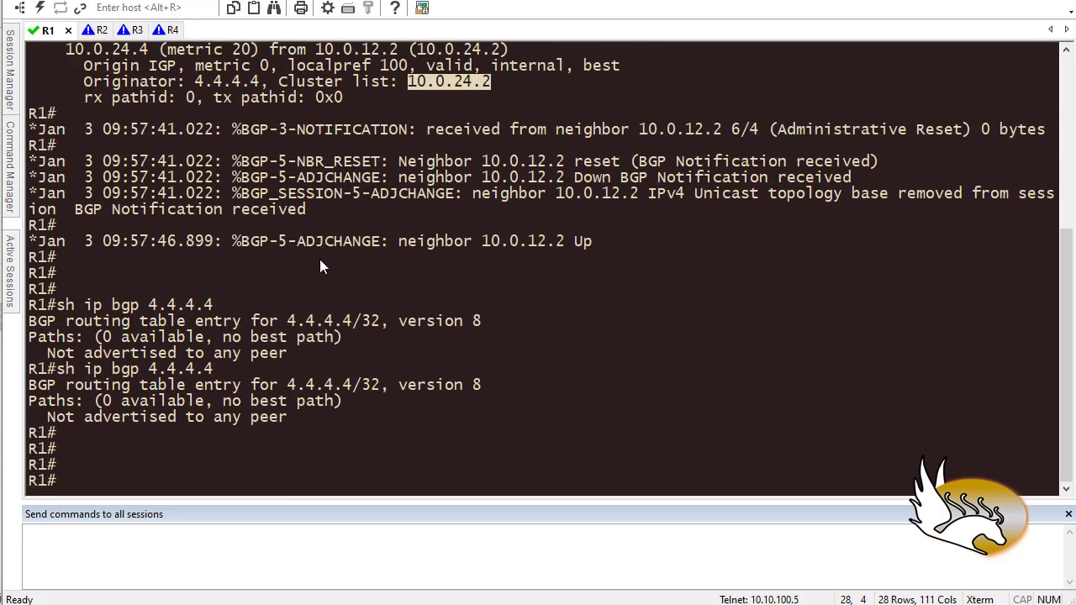
{"action": "key", "text": "Up"}
{"action": "key", "text": "Return"}
{"action": "key", "text": "Return"}
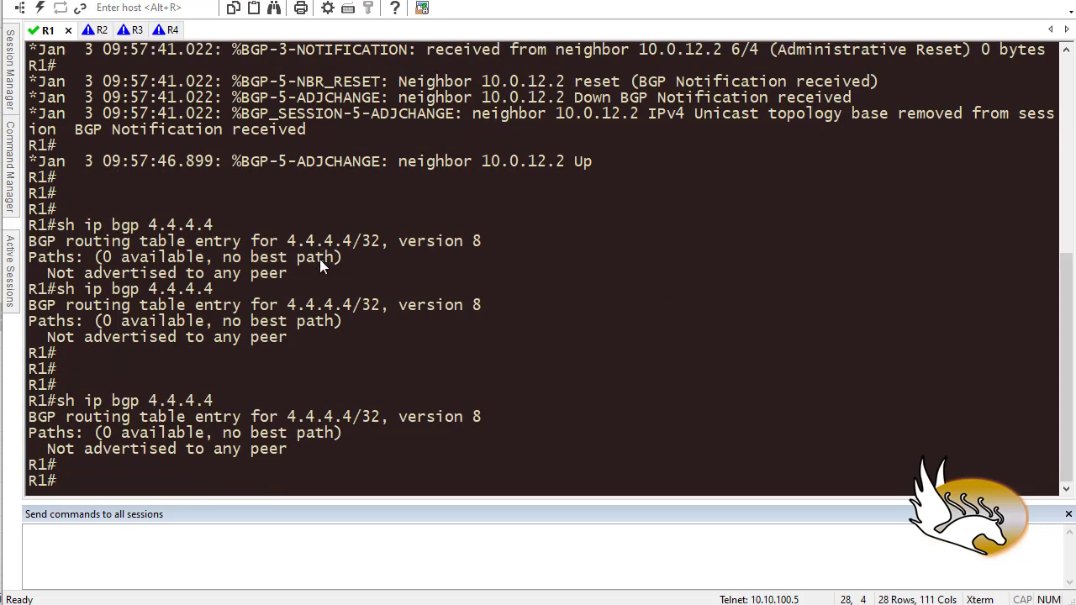
{"action": "key", "text": "Return"}
{"action": "key", "text": "Return"}
{"action": "key", "text": "Up"}
{"action": "key", "text": "Return"}
{"action": "key", "text": "Return"}
{"action": "key", "text": "Return"}
{"action": "key", "text": "Up"}
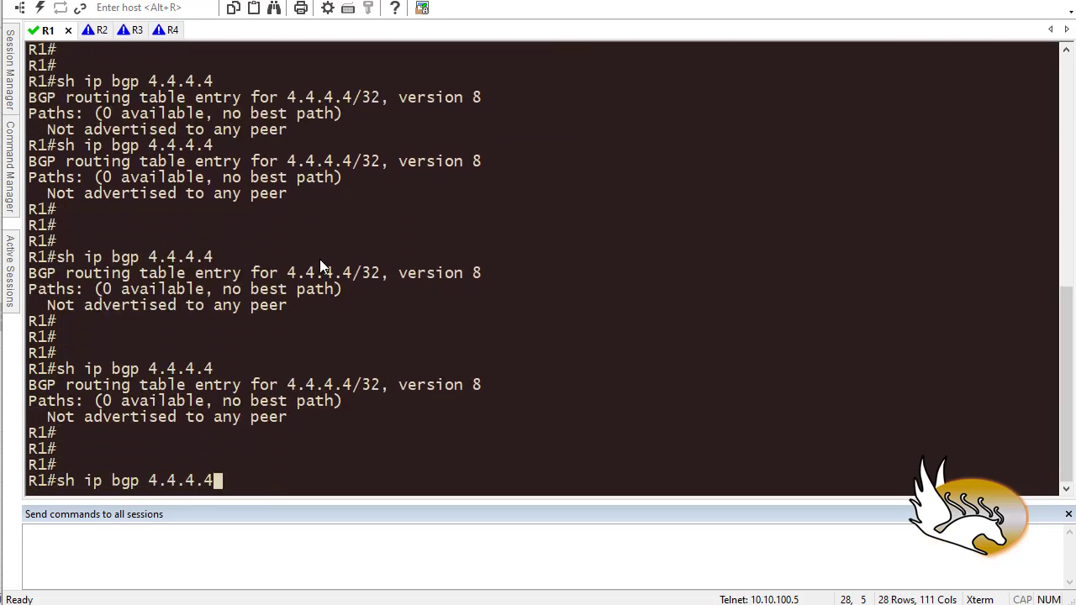
{"action": "key", "text": "Return"}
{"action": "key", "text": "Return"}
{"action": "key", "text": "Return"}
{"action": "key", "text": "Up"}
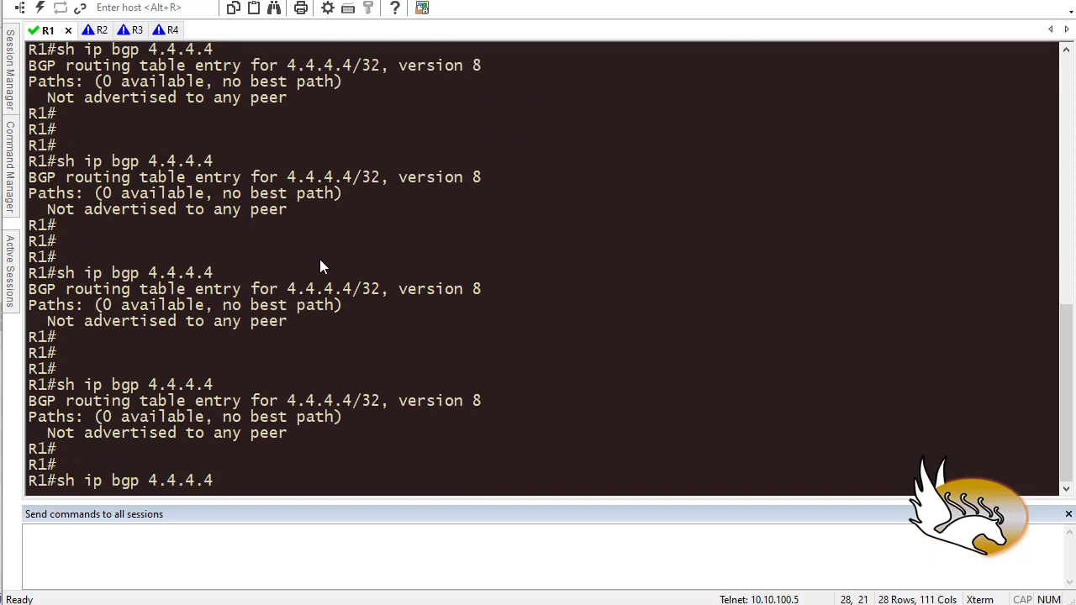
{"action": "key", "text": "Return"}
{"action": "key", "text": "Return"}
{"action": "key", "text": "Return"}
{"action": "key", "text": "Return"}
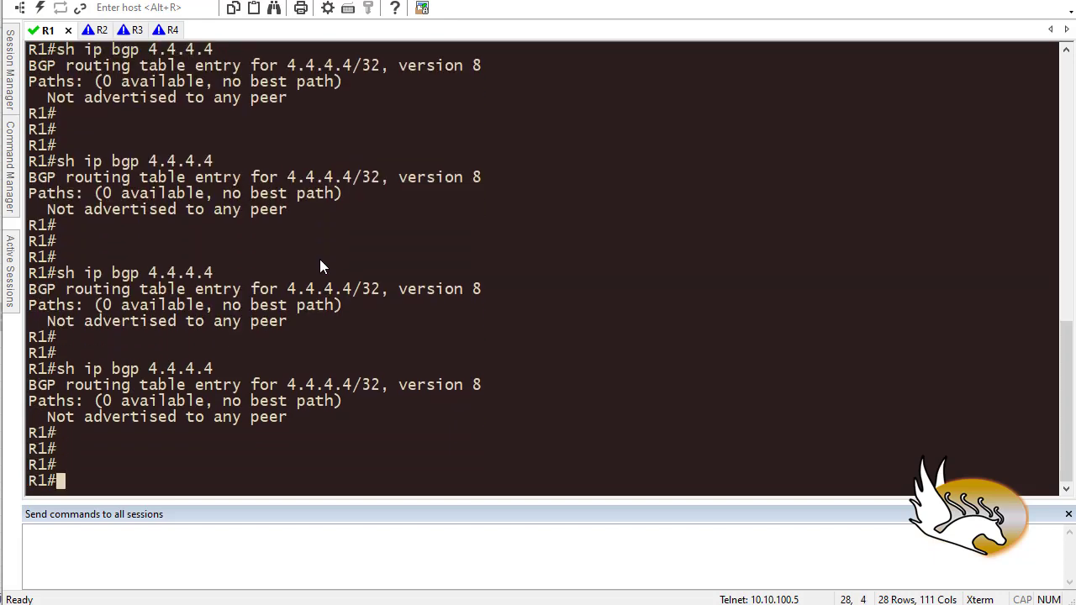
- Display the BGP summary on R1 to check the state of its neighbor sessions
{"action": "type", "text": "sh ip bgp "}
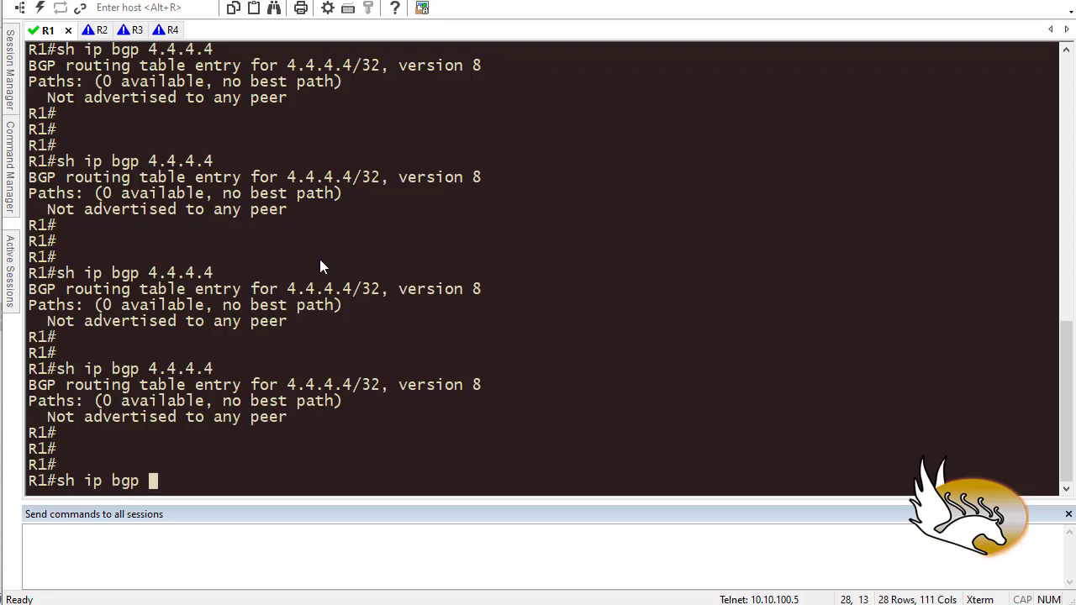
{"action": "type", "text": "sum"}
{"action": "key", "text": "Return"}
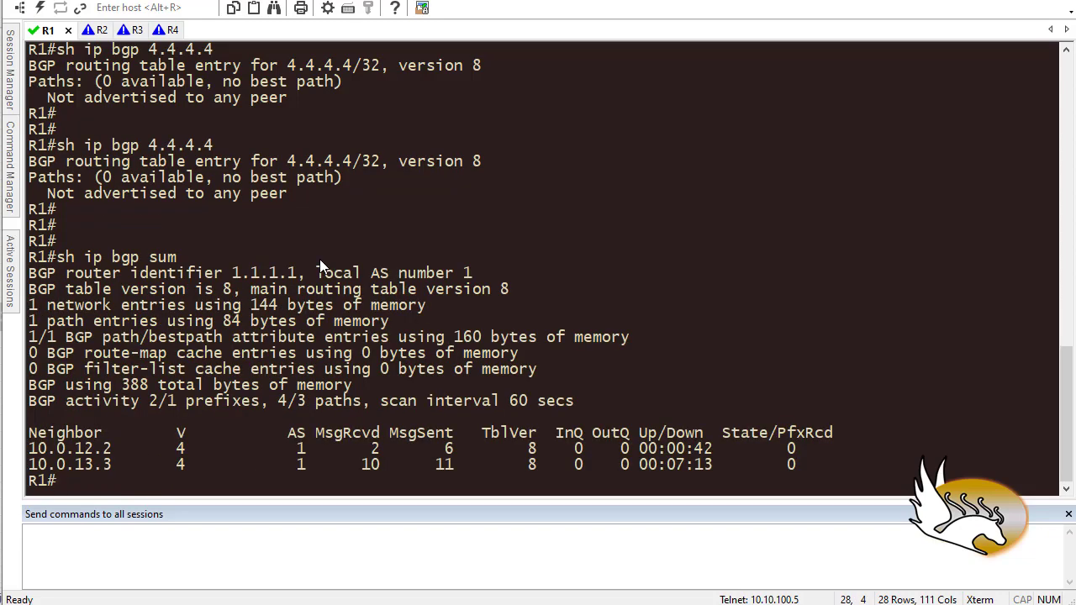
{"action": "key", "text": "Return"}
{"action": "key", "text": "Return"}
- Check the BGP entry for 4.4.4.4 on R1 again several times after viewing the neighbor summary
{"action": "key", "text": "Up"}
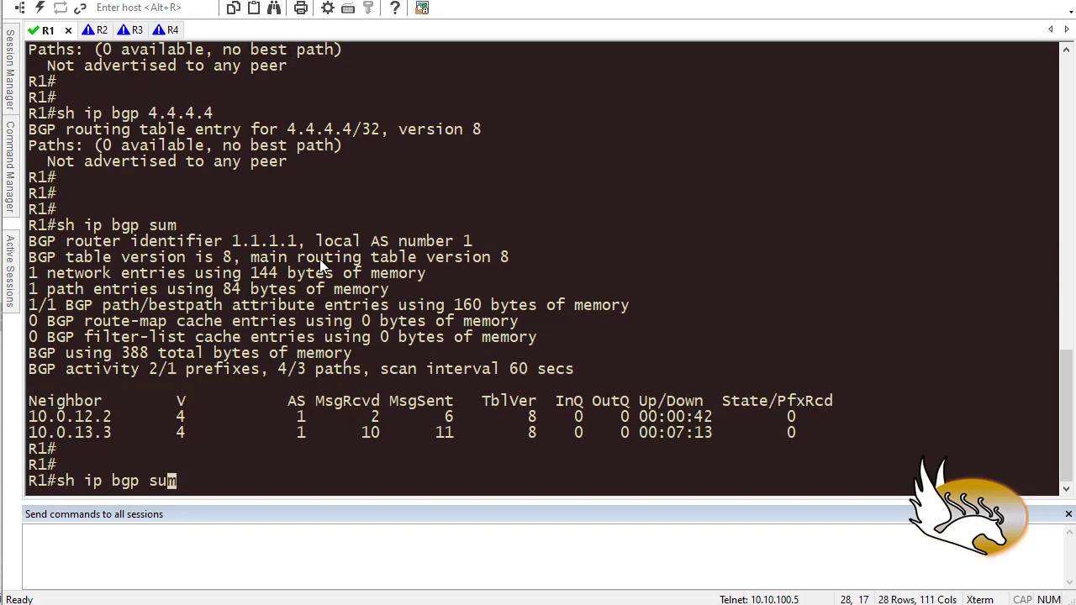
{"action": "key", "text": "Up"}
{"action": "key", "text": "Return"}
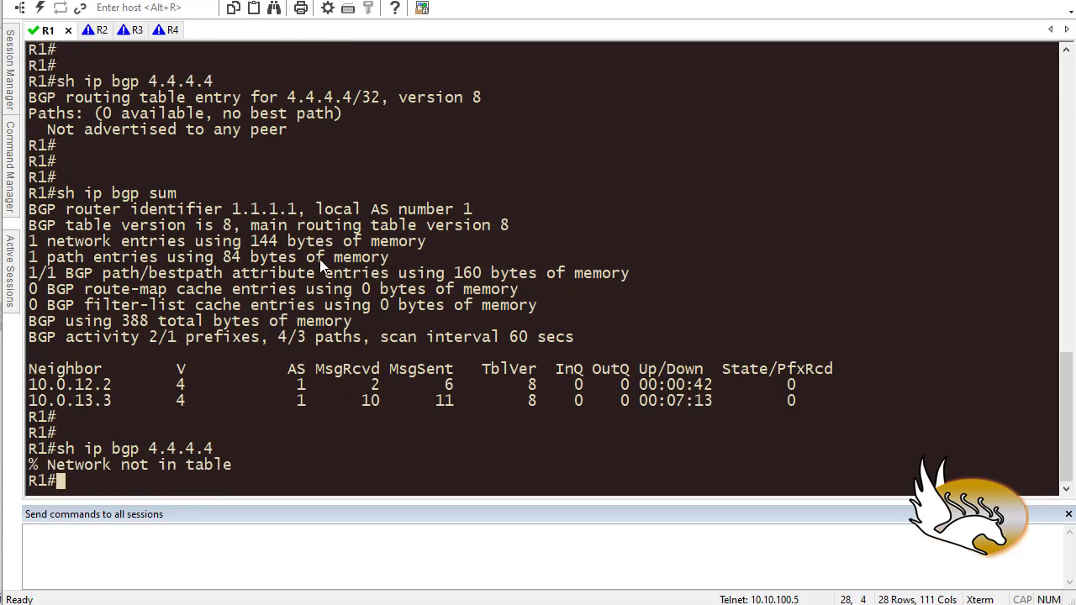
{"action": "key", "text": "Return"}
{"action": "key", "text": "Return"}
{"action": "key", "text": "Up"}
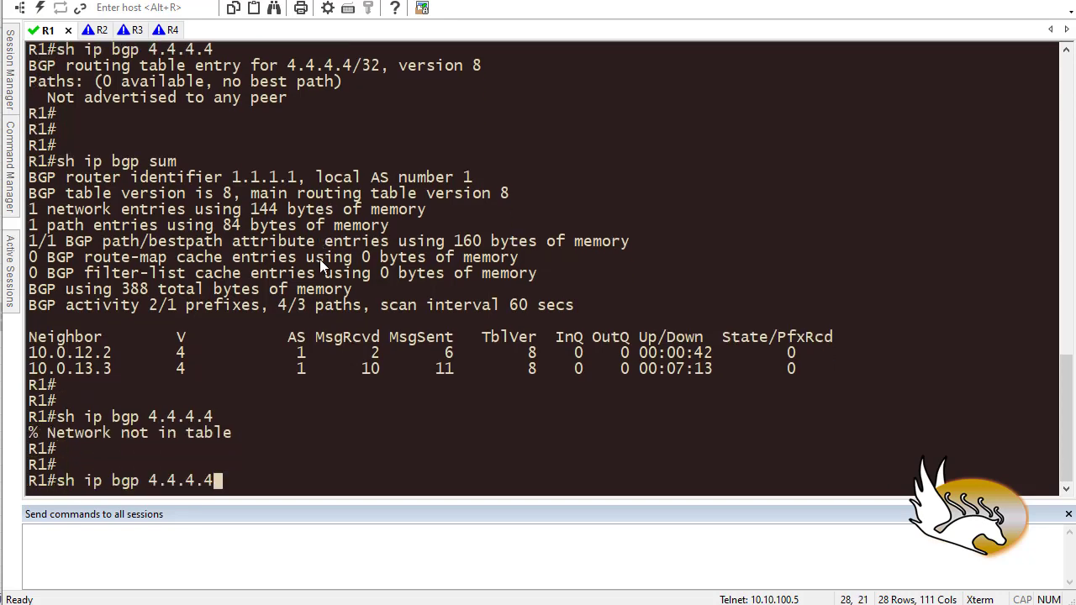
{"action": "key", "text": "Return"}
{"action": "key", "text": "Return"}
{"action": "key", "text": "Return"}
{"action": "key", "text": "Return"}
{"action": "key", "text": "Up"}
{"action": "key", "text": "Return"}
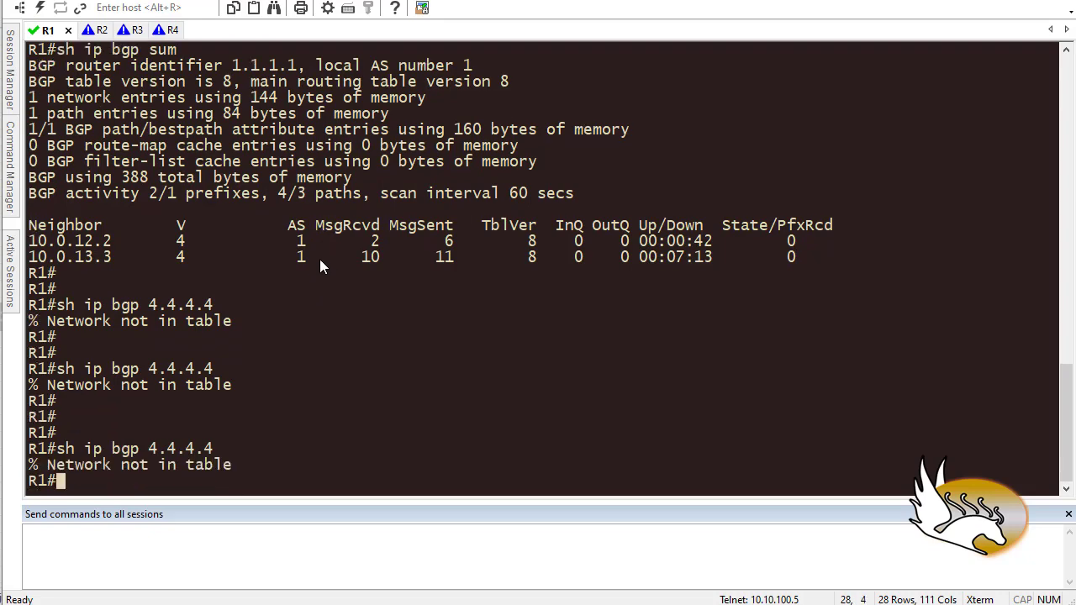
{"action": "key", "text": "Return"}
{"action": "key", "text": "Return"}
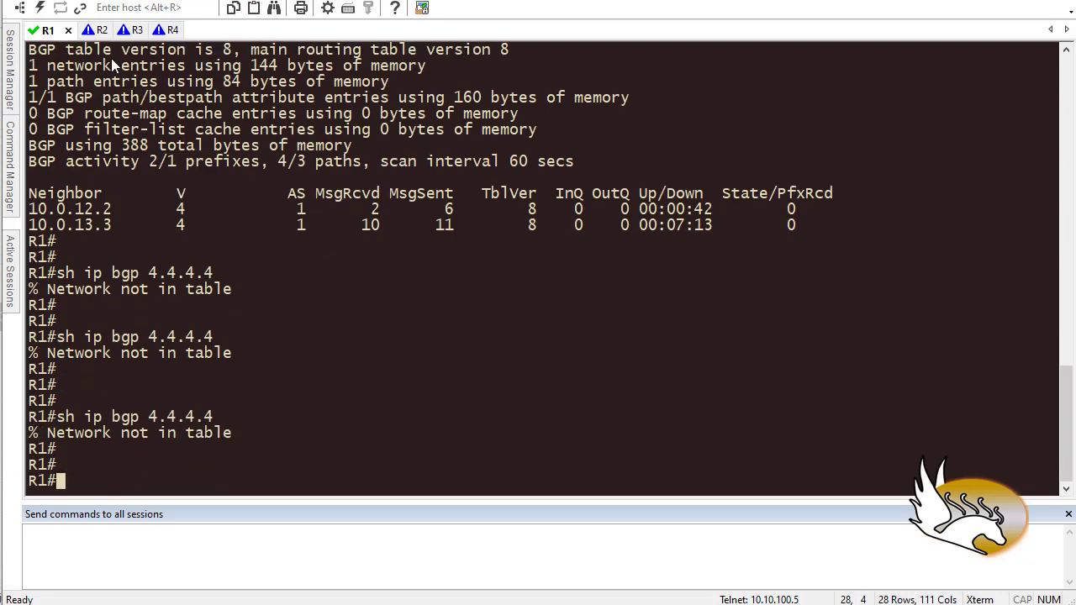
- On R2, display the BGP routes advertised to neighbor 10.0.12.1
{"action": "left_click", "coordinate": [94, 29]}
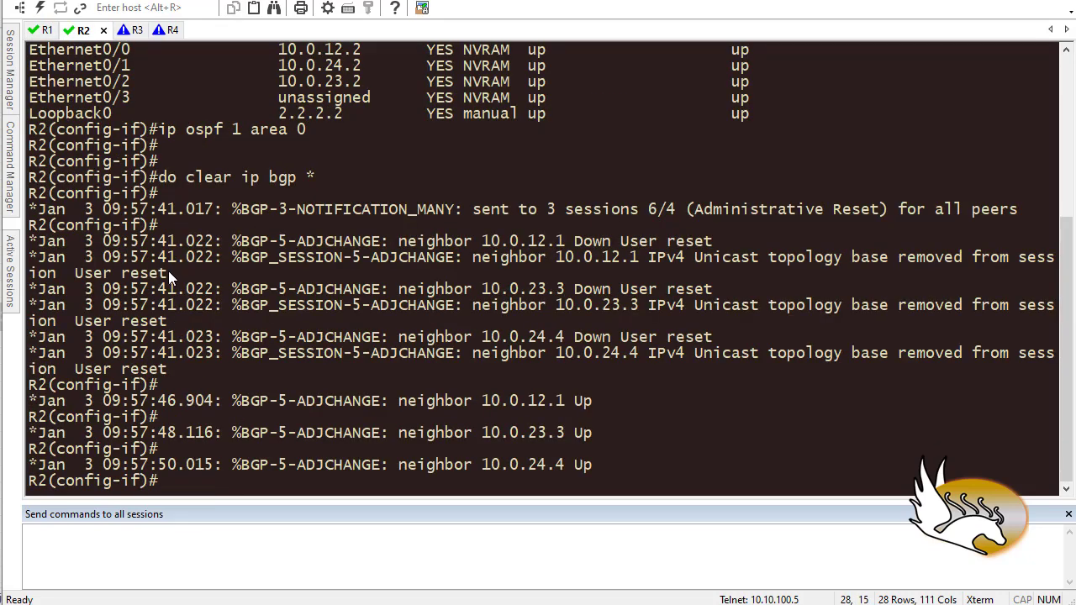
{"action": "key", "text": "Return"}
{"action": "key", "text": "Return"}
{"action": "key", "text": "Return"}
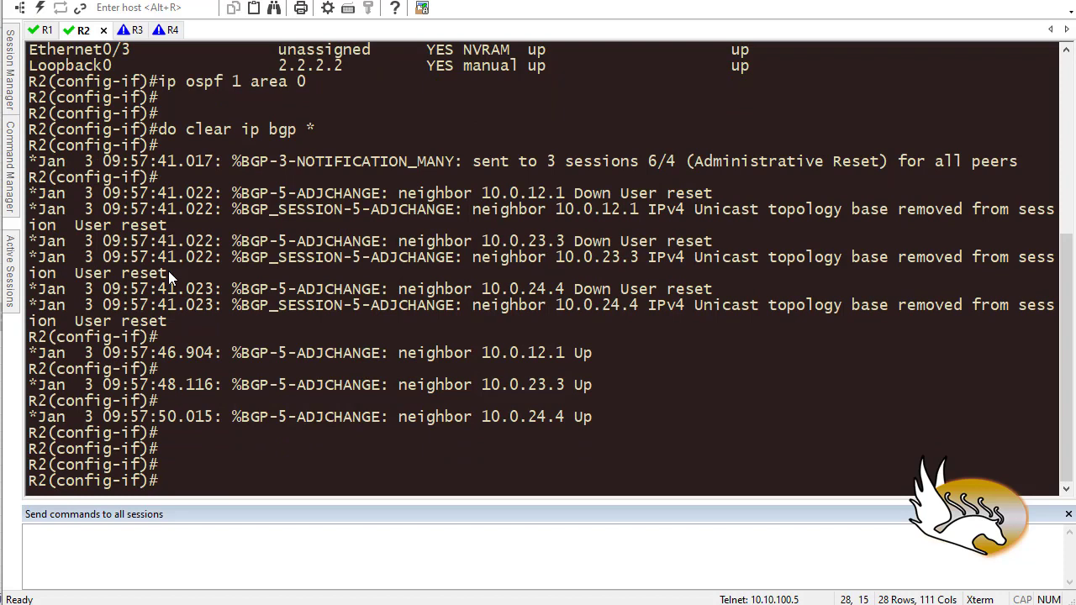
{"action": "type", "text": "do sh ip bgp nei 10"}
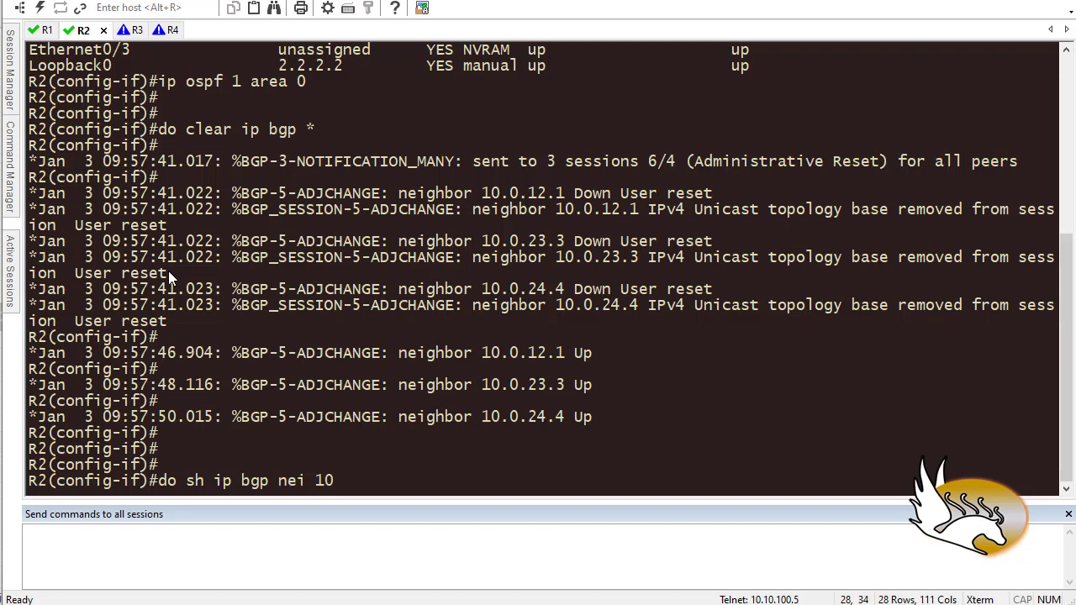
{"action": "type", "text": ".0.12.1 ad"}
{"action": "key", "text": "Return"}
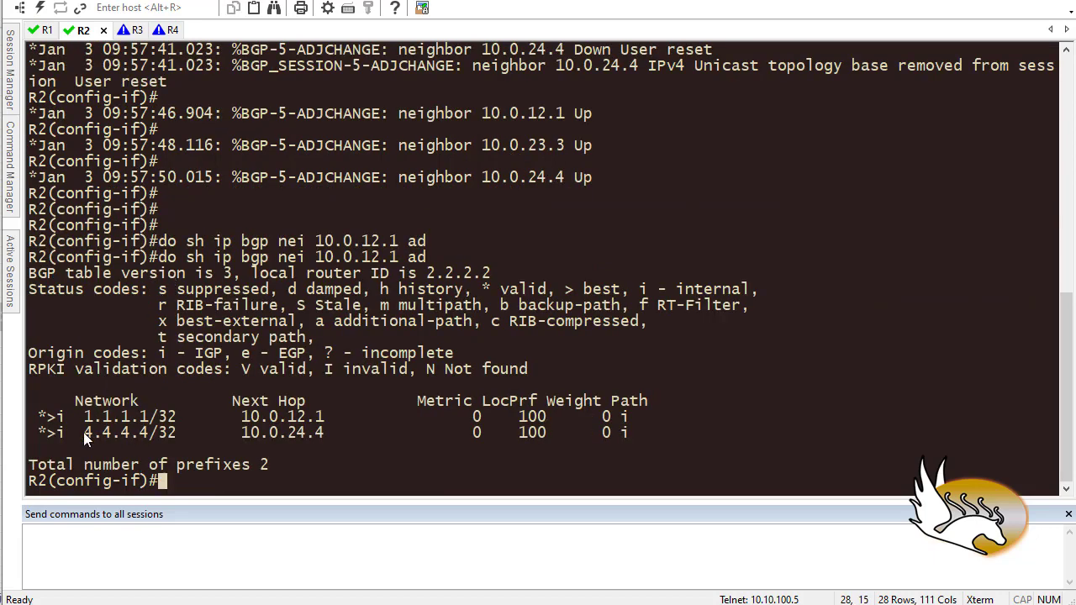
- On R1, display the BGP entry for 4.4.4.4 and highlight its cluster list value
{"action": "left_click", "coordinate": [44, 30]}
{"action": "key", "text": "Up"}
{"action": "key", "text": "Return"}
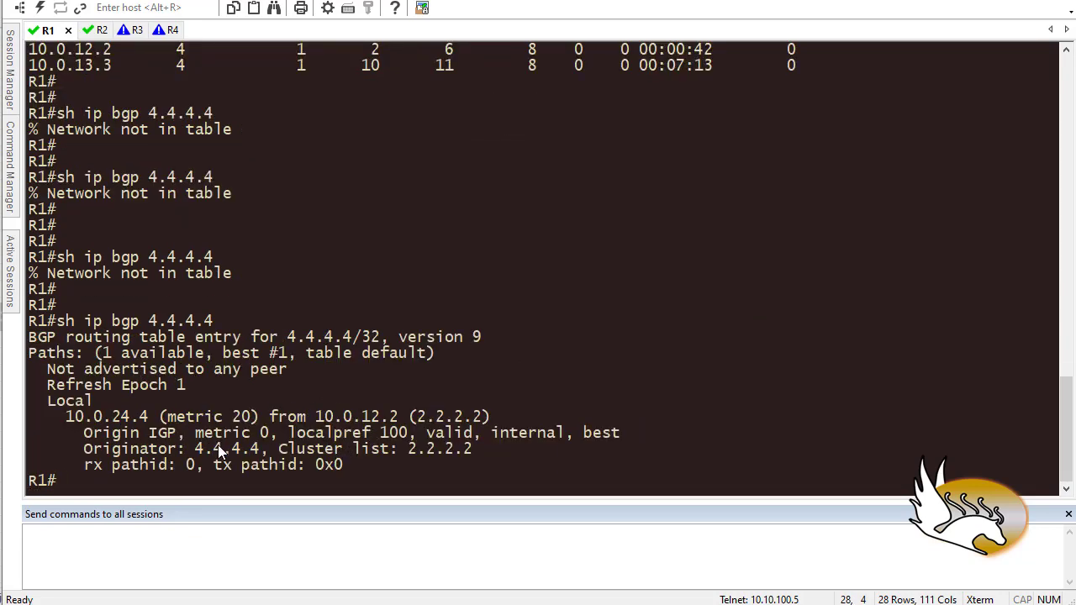
{"action": "left_click_drag", "start_coordinate": [473, 449], "coordinate": [398, 453]}
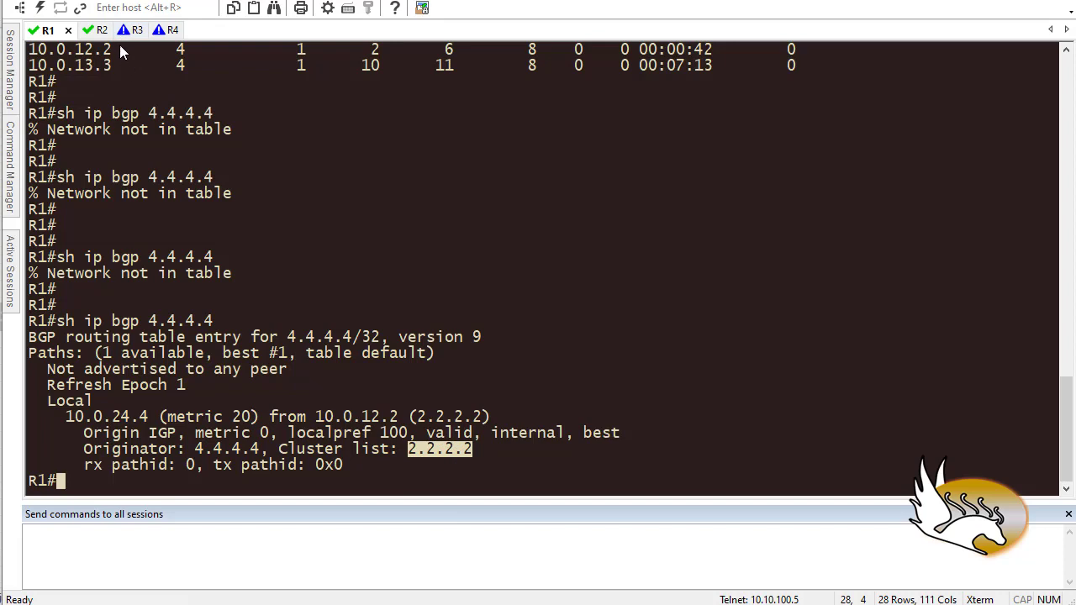
- Display the router BGP section of R1's running configuration
{"action": "left_click", "coordinate": [269, 389]}
{"action": "key", "text": "Return"}
{"action": "type", "text": "s"}
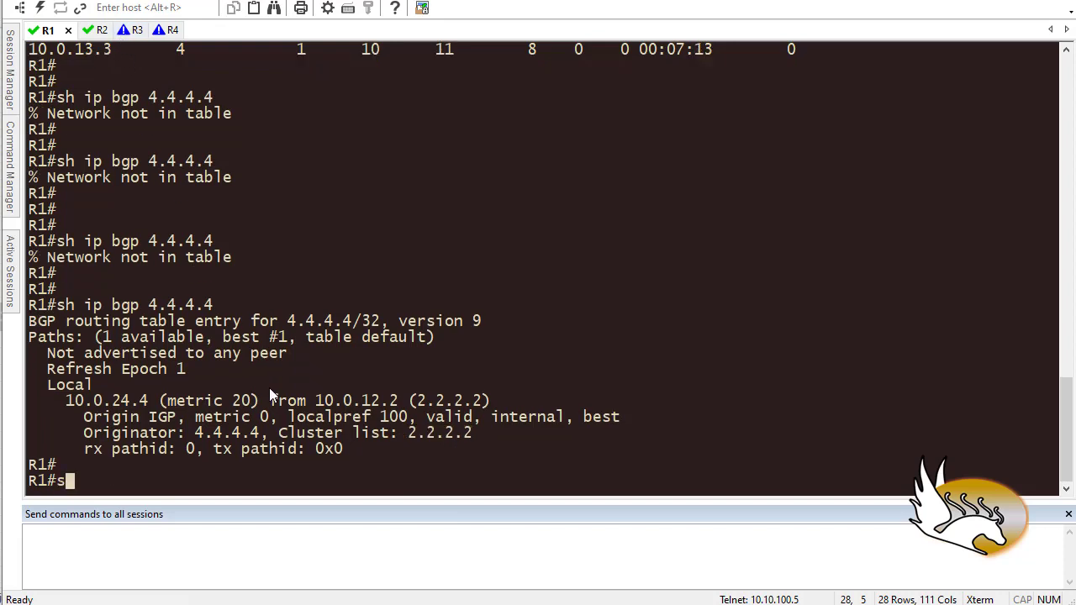
{"action": "type", "text": "h run | s r b"}
{"action": "key", "text": "Return"}
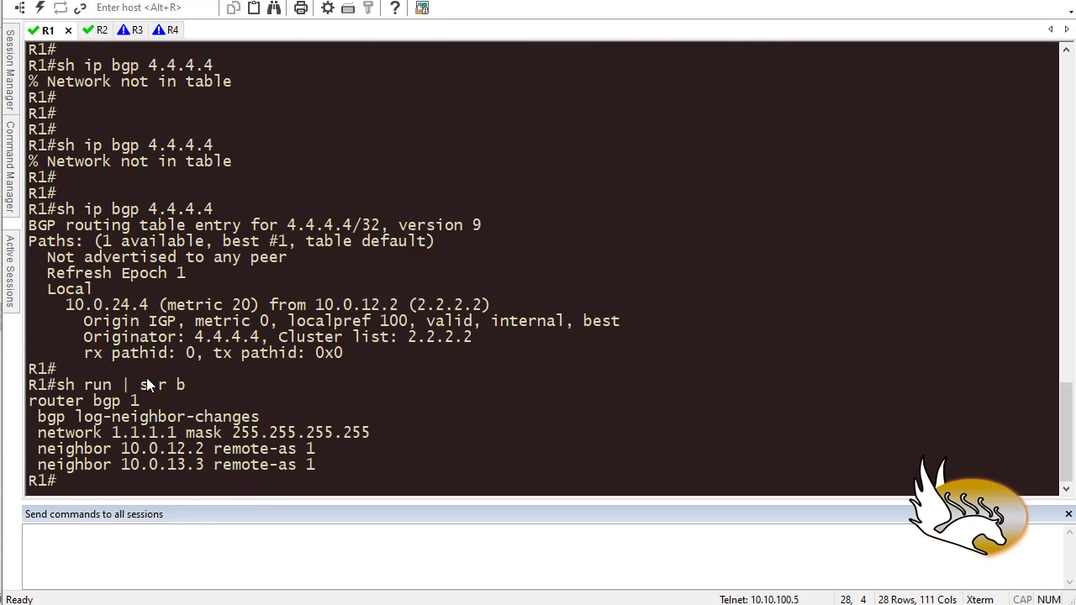
- On R2, display the router BGP section of the running configuration from within configuration mode
{"action": "left_click", "coordinate": [95, 31]}
{"action": "key", "text": "Return"}
{"action": "key", "text": "Return"}
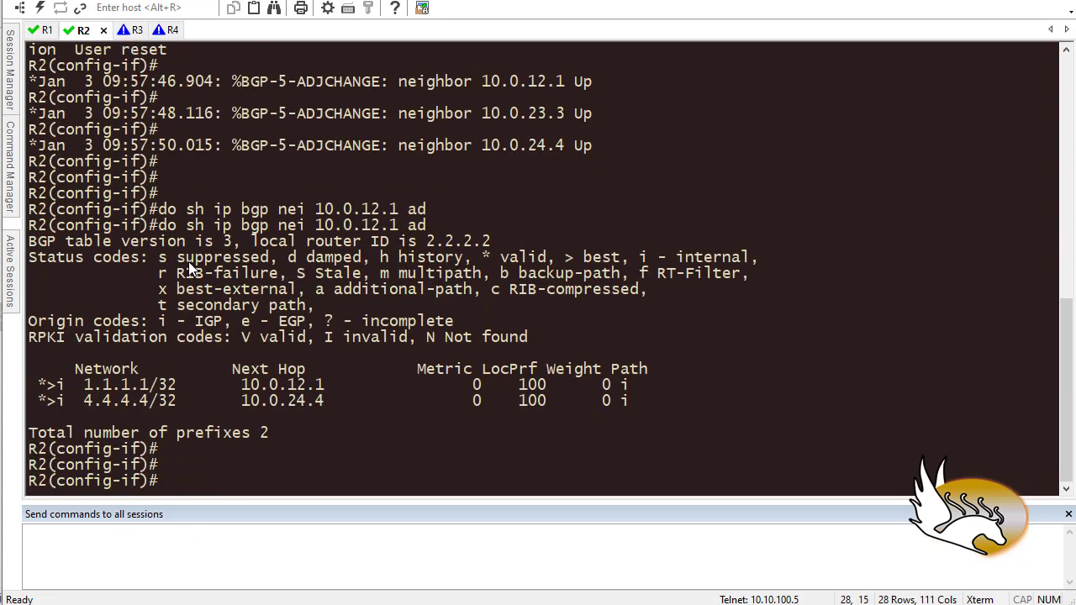
{"action": "type", "text": "do sh run | "}
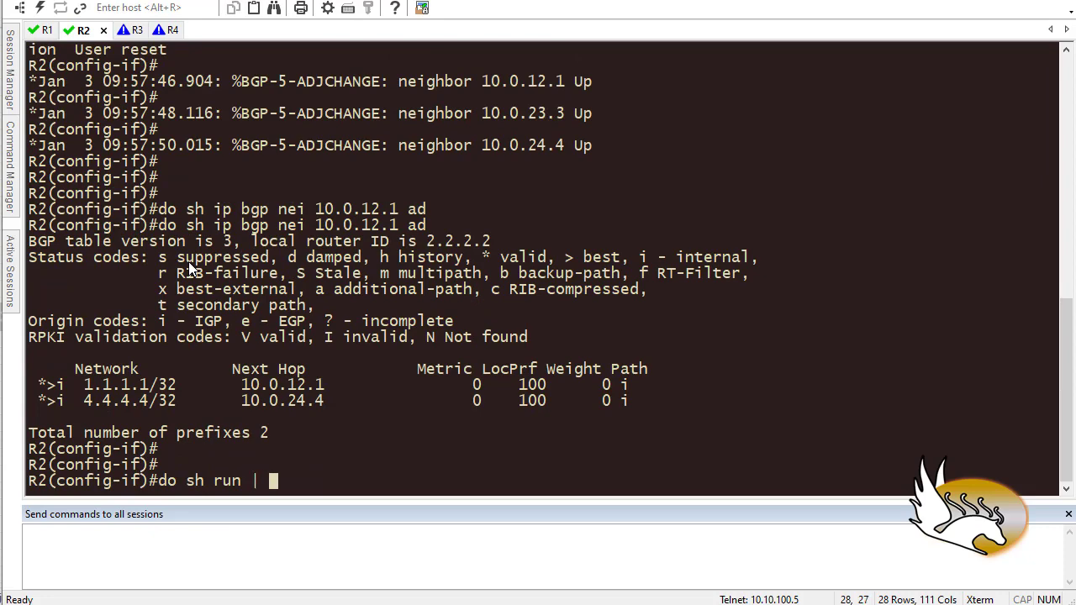
{"action": "type", "text": "s r b"}
{"action": "key", "text": "Return"}
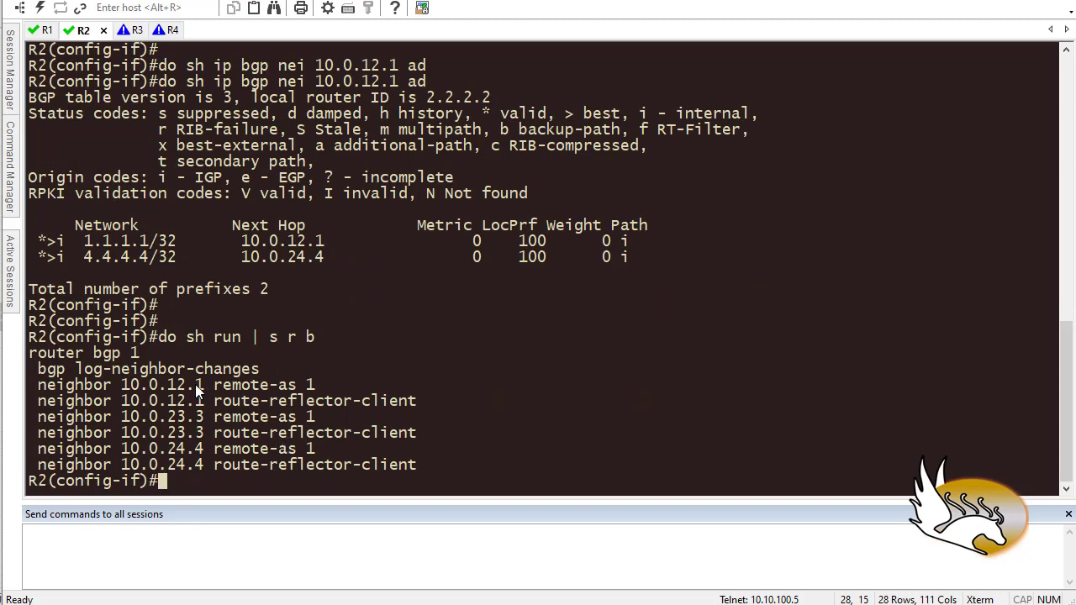
- Under router bgp 1 on R2, remove the route-reflector-client setting for neighbor 10.0.23.3
{"action": "left_click_drag", "start_coordinate": [141, 353], "coordinate": [29, 353]}
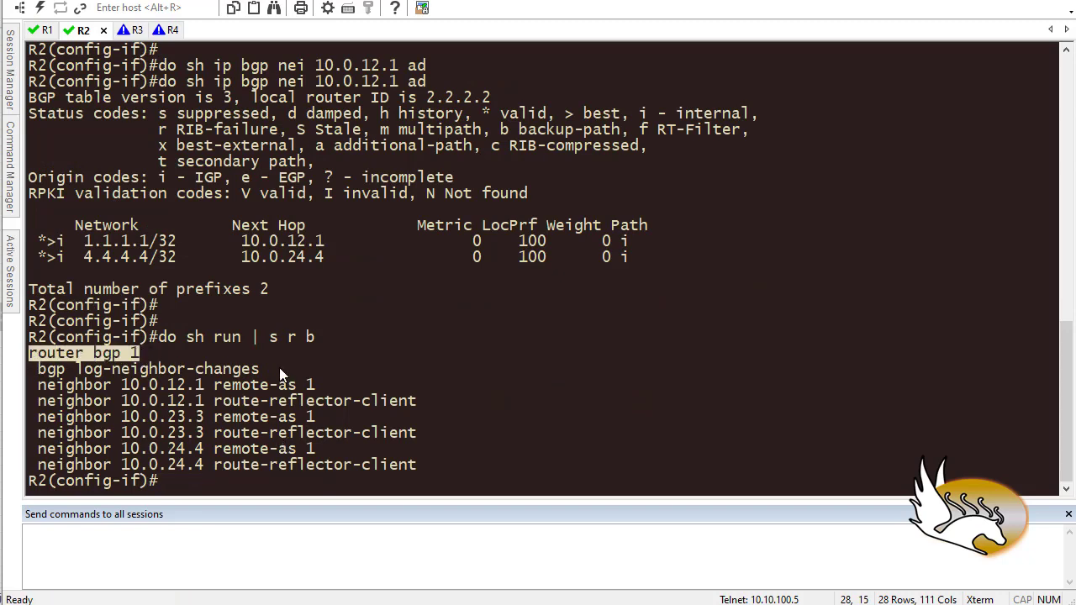
{"action": "right_click", "coordinate": [427, 460]}
{"action": "key", "text": "Return"}
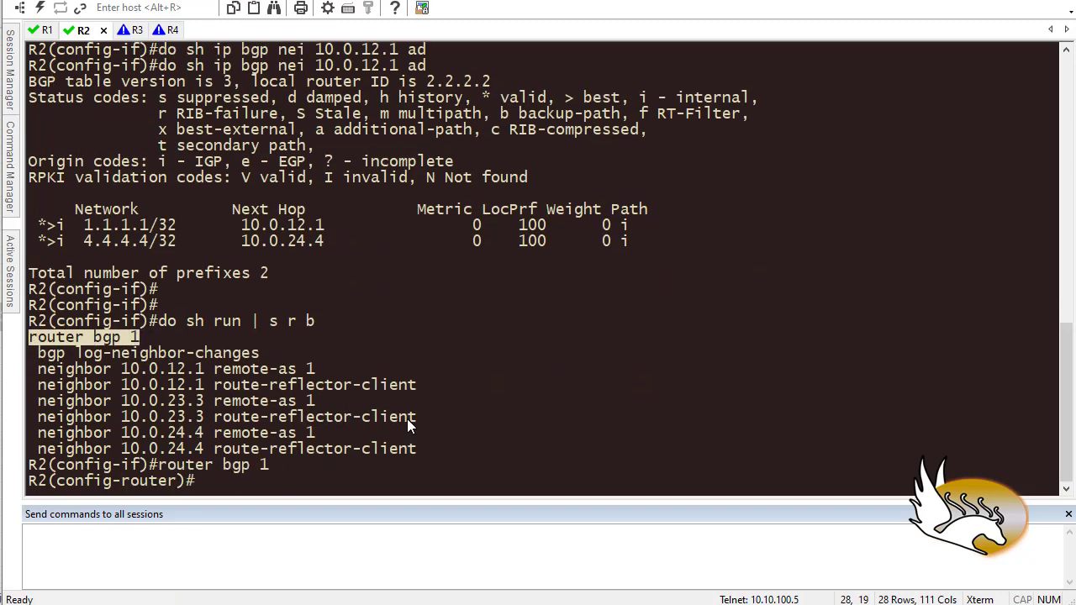
{"action": "double_click", "coordinate": [404, 419]}
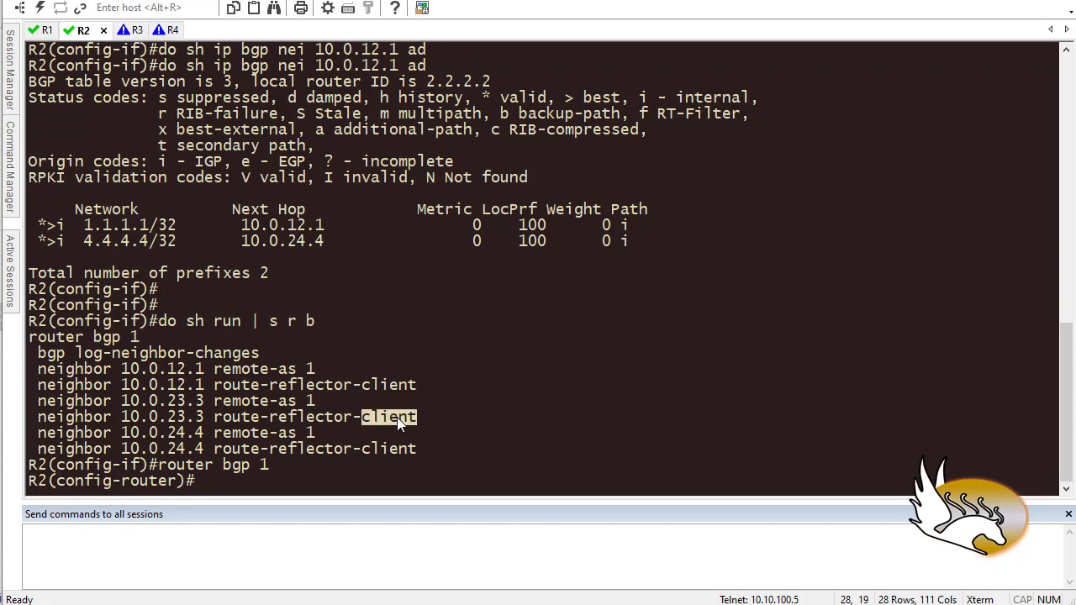
{"action": "triple_click", "coordinate": [391, 418]}
{"action": "type", "text": "no"}
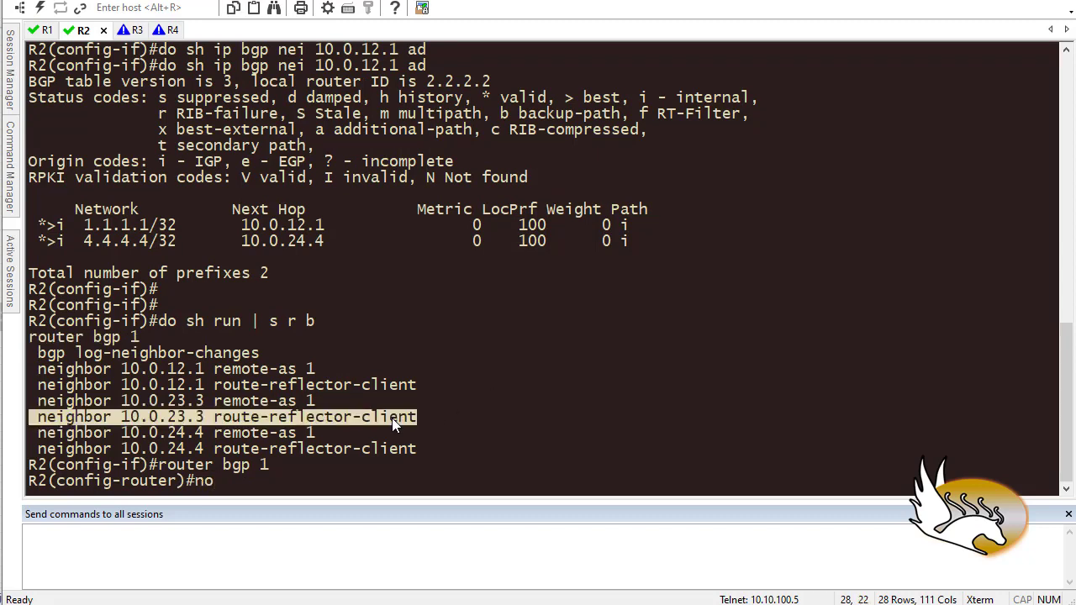
{"action": "right_click", "coordinate": [392, 418]}
{"action": "key", "text": "Return"}
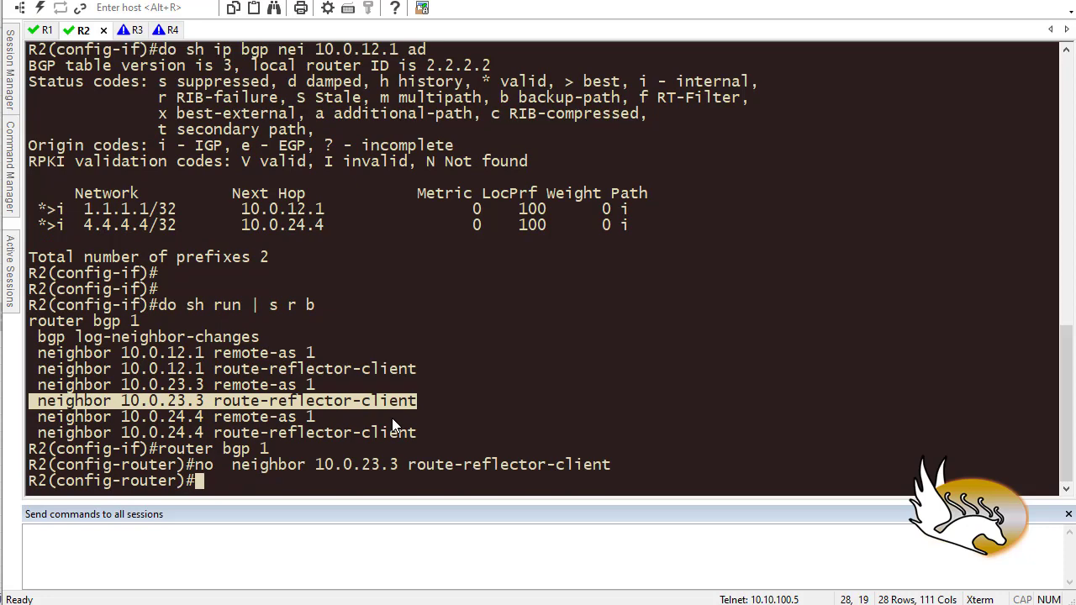
- Exit configuration mode on R2 and save the running configuration with wr
{"action": "type", "text": "end"}
{"action": "key", "text": "Return"}
{"action": "type", "text": "wr"}
{"action": "key", "text": "Return"}
{"action": "key", "text": "Return"}
{"action": "key", "text": "Return"}
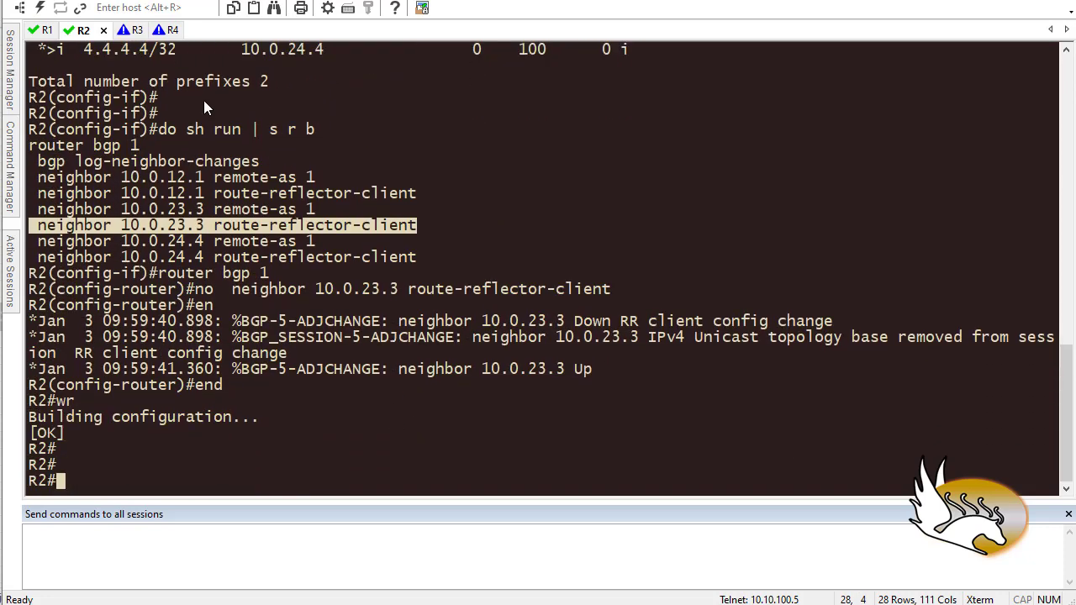
- On R3, enter privileged mode and display the router BGP section of the running configuration
{"action": "left_click", "coordinate": [132, 30]}
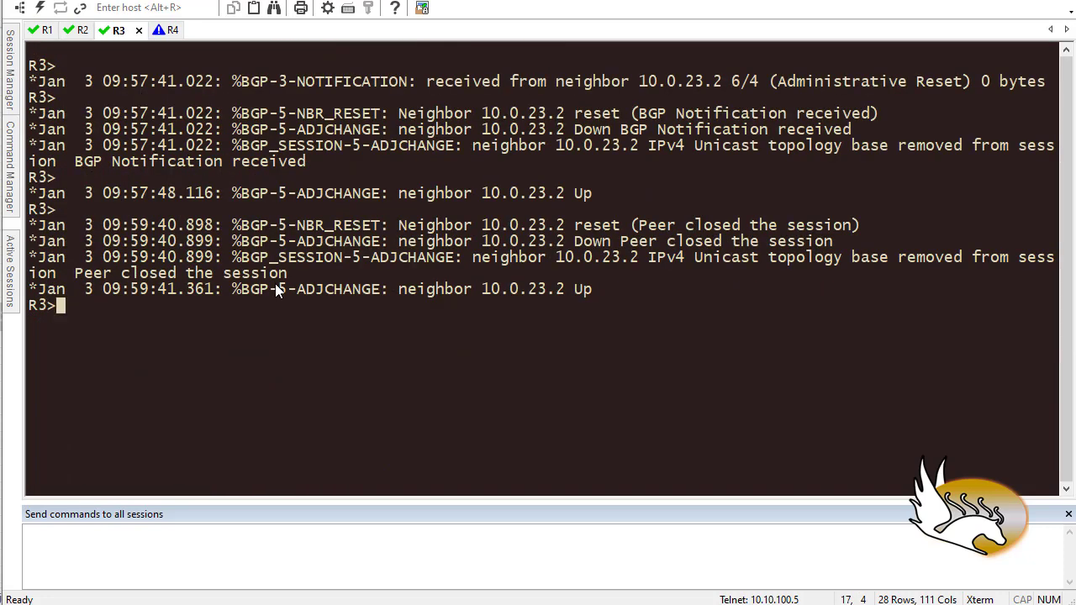
{"action": "type", "text": "en"}
{"action": "key", "text": "Return"}
{"action": "type", "text": "sh "}
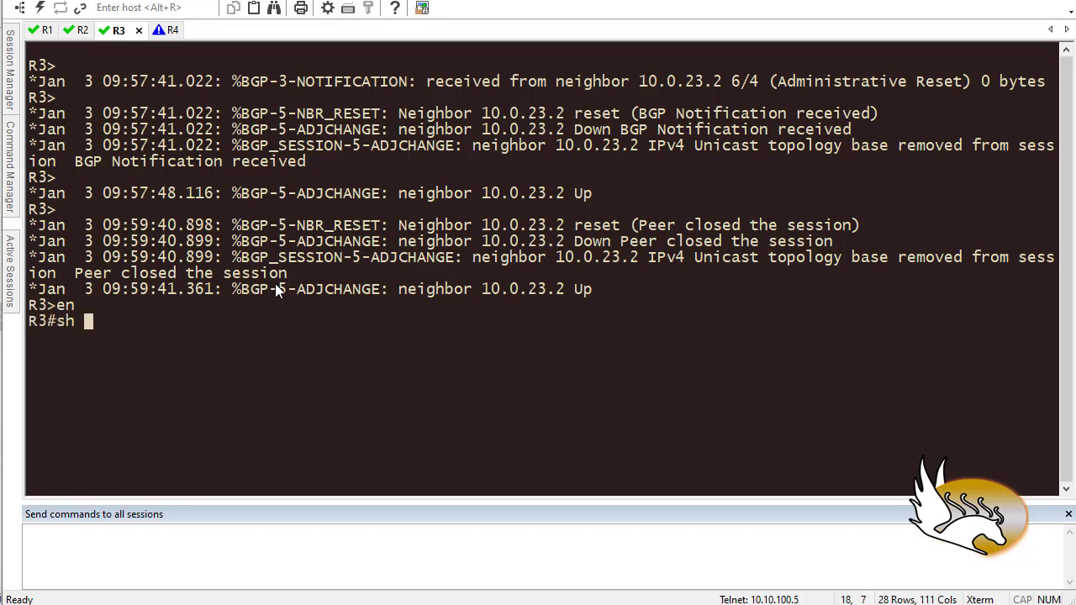
{"action": "type", "text": "run | s r b"}
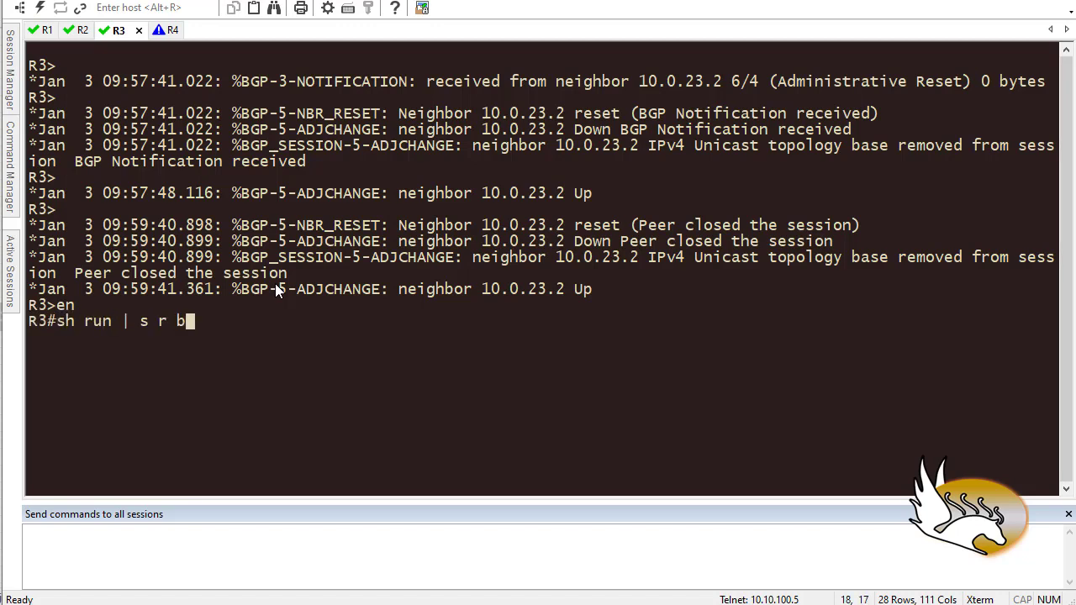
{"action": "key", "text": "Return"}
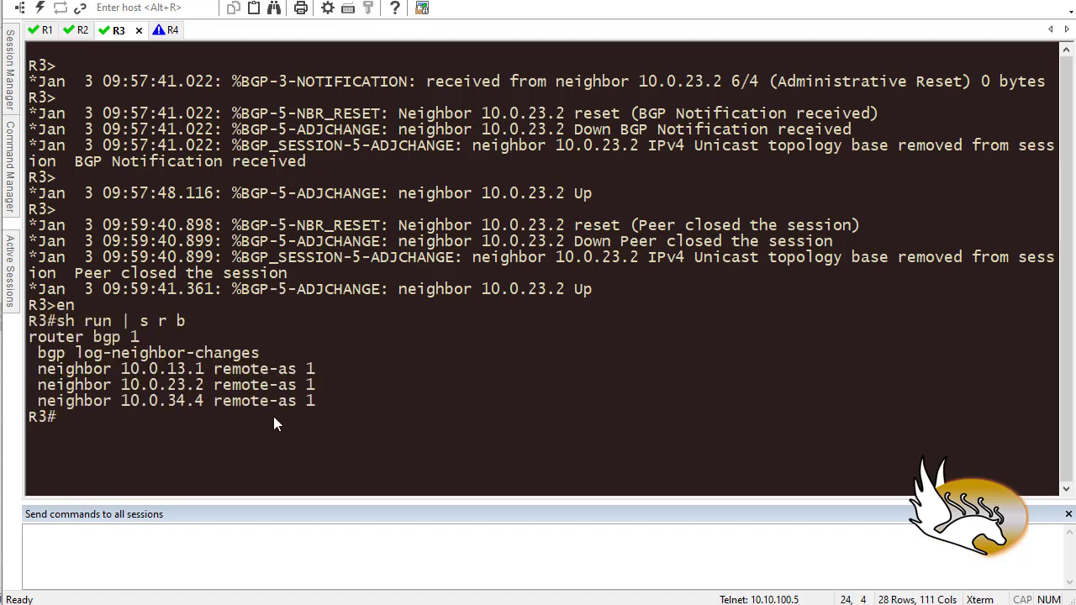
- Create Loopback0 on R3 with IP address 3.3.3.3 and mask 255.255.255.255
{"action": "type", "text": "conf t"}
{"action": "key", "text": "Return"}
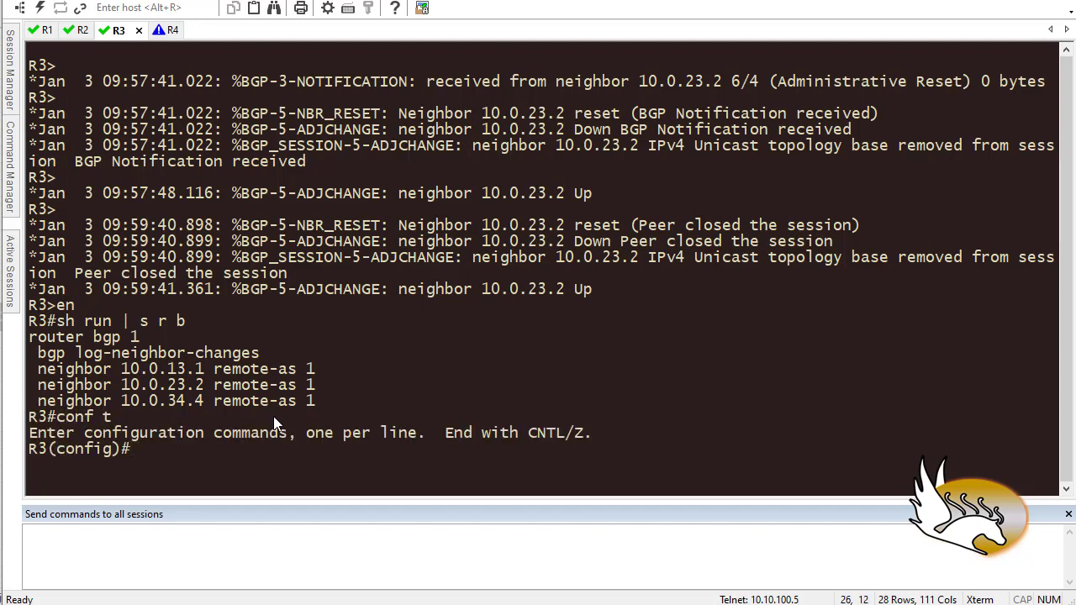
{"action": "type", "text": "int lo0"}
{"action": "key", "text": "Return"}
{"action": "type", "text": "ip a"}
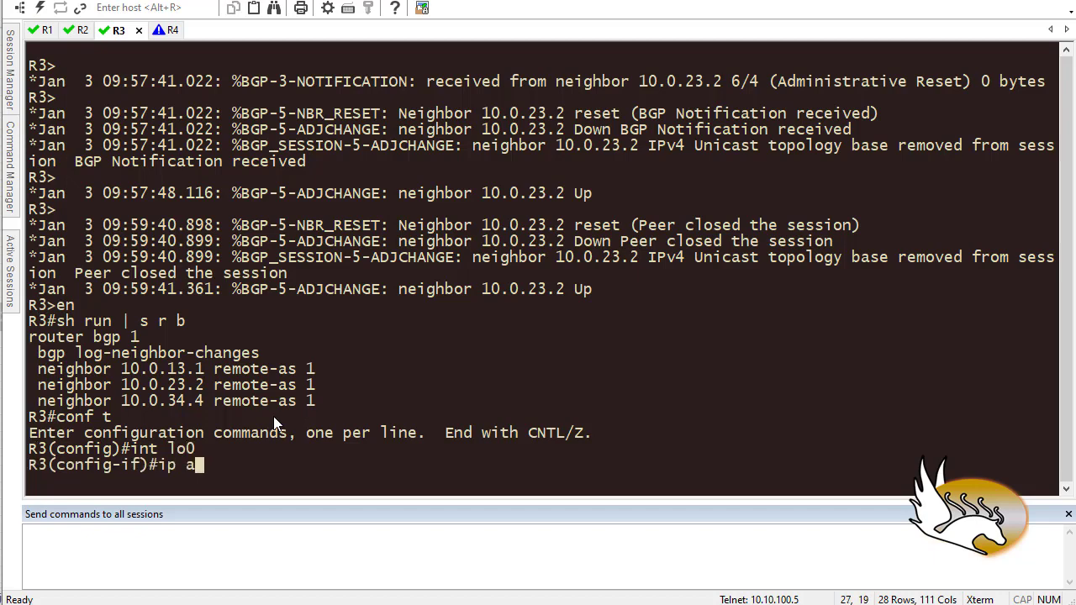
{"action": "type", "text": "dd 3.3.33."}
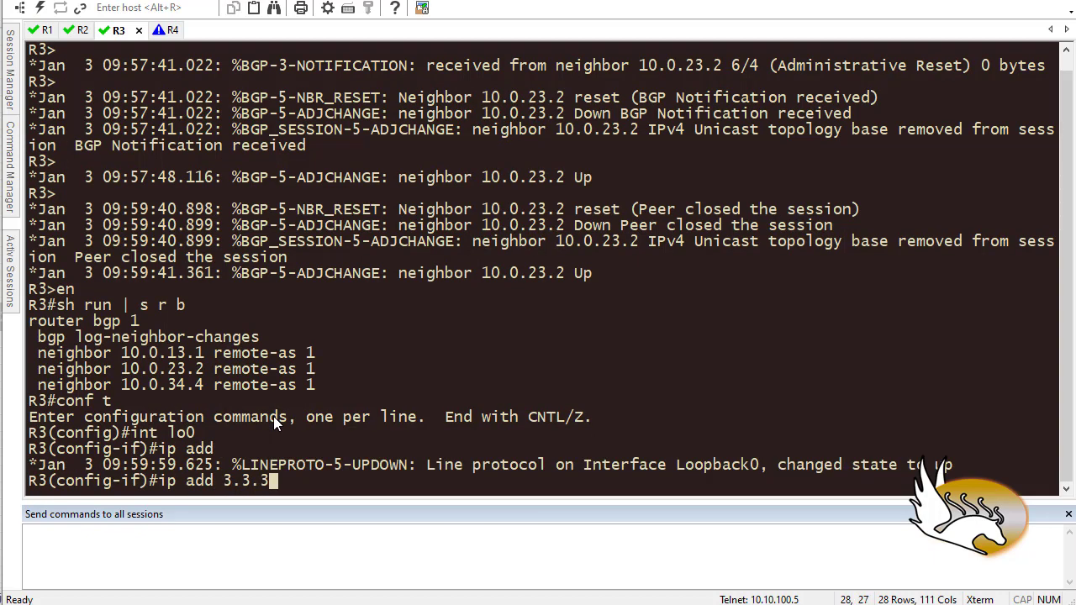
{"action": "key", "text": "BackSpace"}
{"action": "key", "text": "BackSpace"}
{"action": "type", "text": ".3 255.255."}
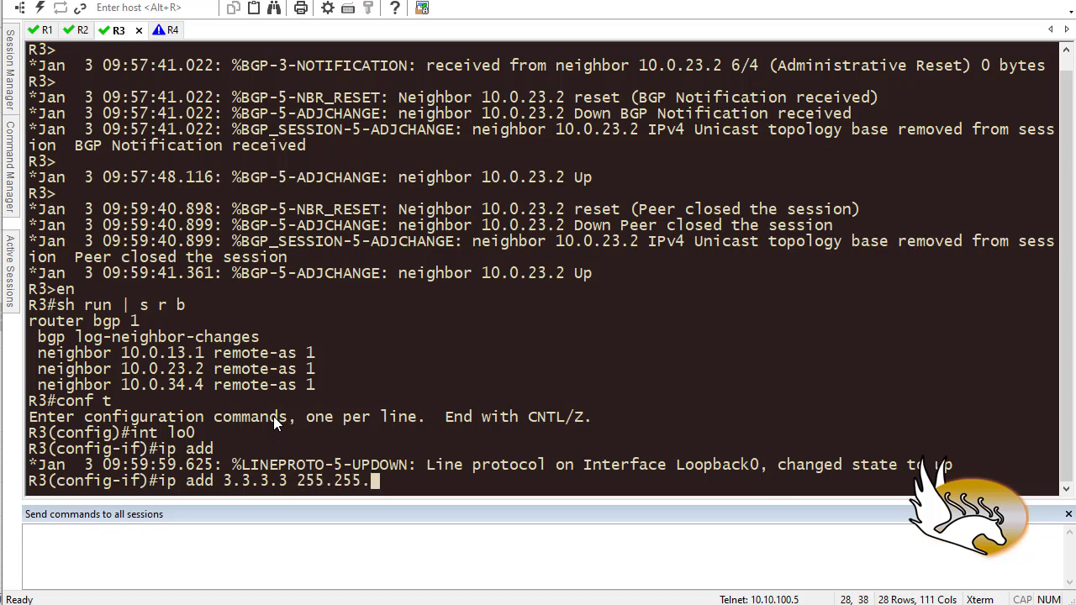
{"action": "type", "text": "255.255"}
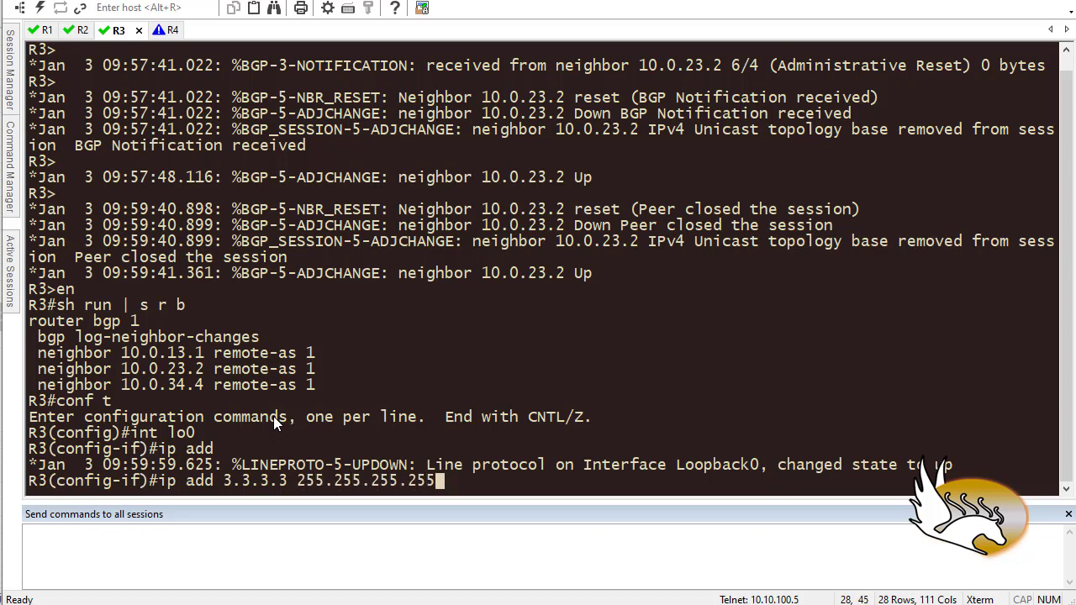
{"action": "key", "text": "Return"}
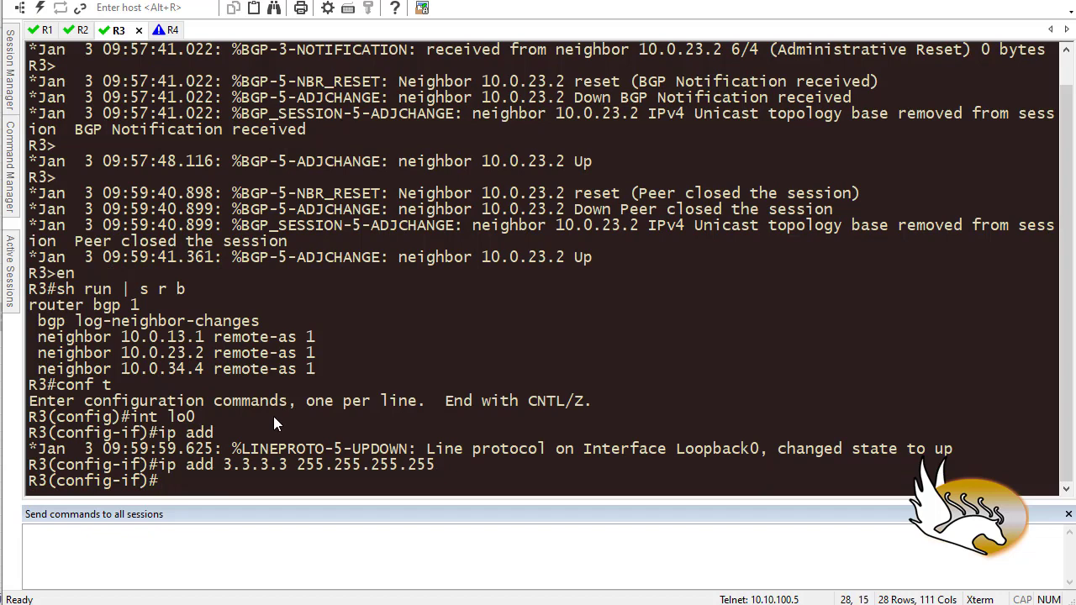
- Under router bgp 1 on R3, make neighbor 10.0.13.1 a route-reflector client
{"action": "type", "text": "router bgp 1"}
{"action": "key", "text": "Return"}
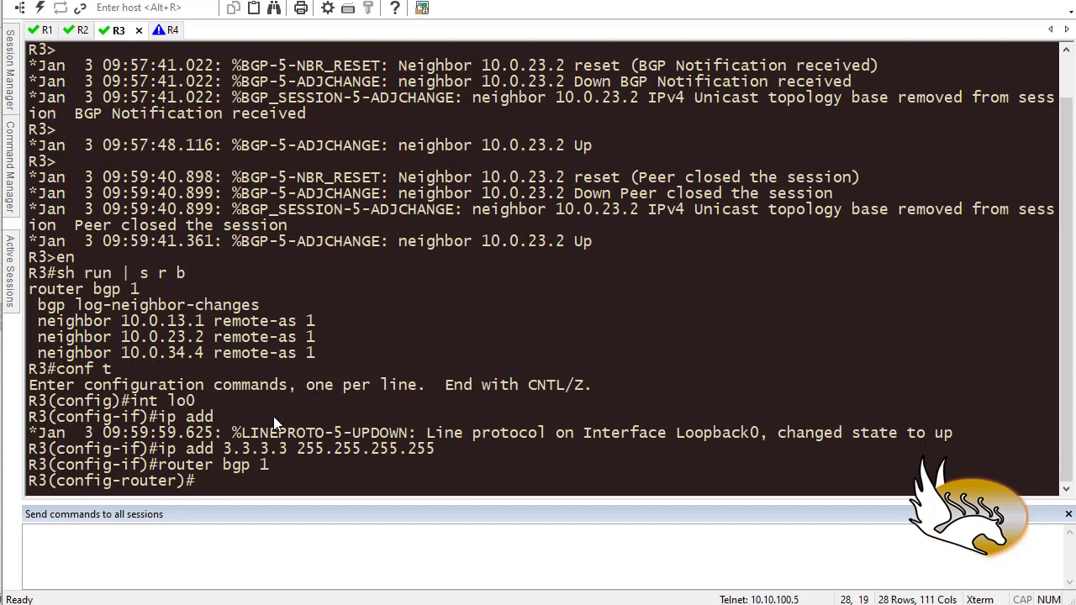
{"action": "type", "text": "nei 10.0.13.1"}
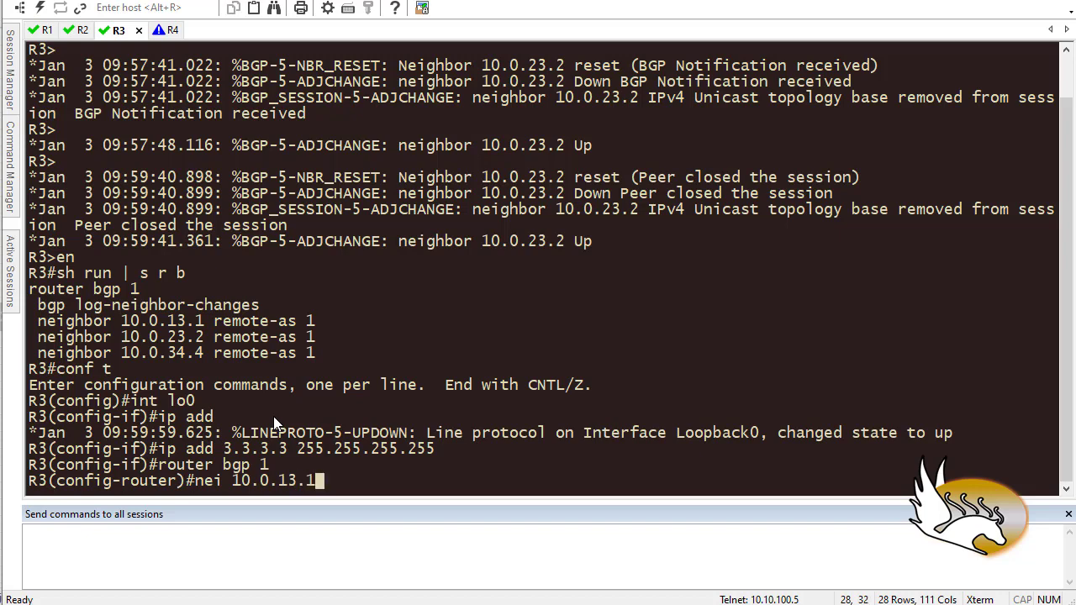
{"action": "type", "text": " rou"}
{"action": "key", "text": "Tab"}
{"action": "type", "text": "r"}
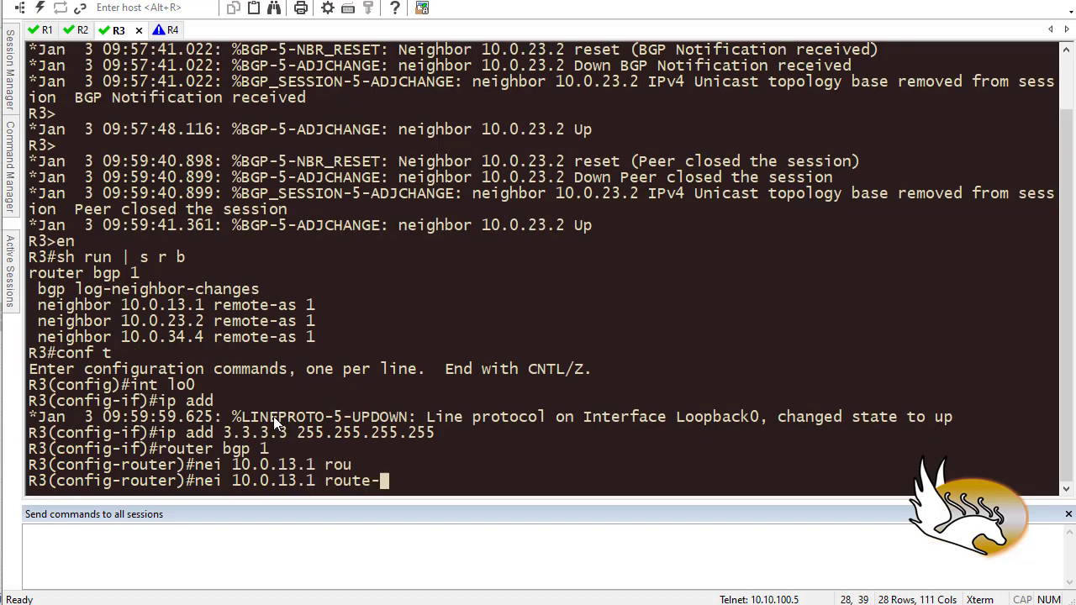
{"action": "key", "text": "Tab"}
{"action": "key", "text": "Return"}
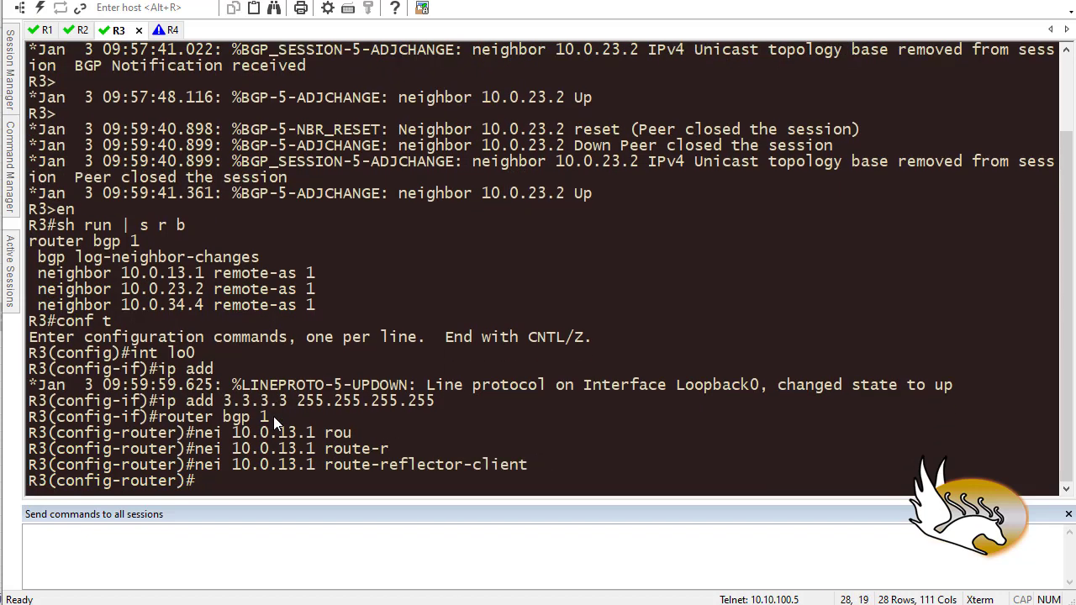
- Make neighbor 10.0.34.4 a route-reflector client of R3 by reusing the previous neighbor command
{"action": "key", "text": "Up"}
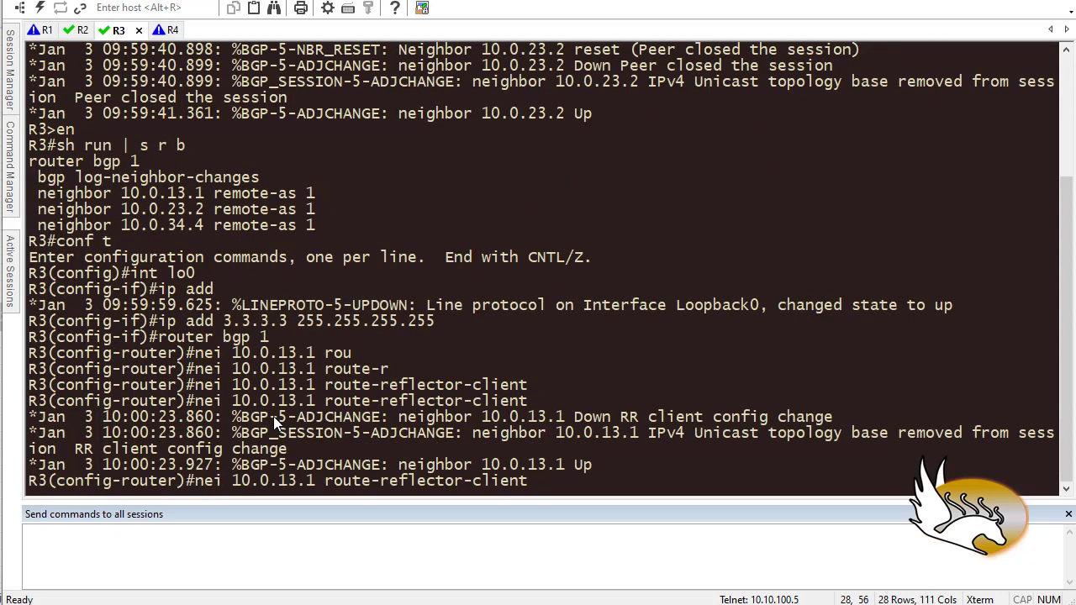
{"action": "key", "text": "Left"}
{"action": "key", "text": "Left"}
{"action": "key", "text": "Left"}
{"action": "key", "text": "Left"}
{"action": "key", "text": "Left"}
{"action": "key", "text": "Left"}
{"action": "key", "text": "Left"}
{"action": "key", "text": "Left"}
{"action": "key", "text": "Left"}
{"action": "key", "text": "Left"}
{"action": "key", "text": "Left"}
{"action": "key", "text": "Left"}
{"action": "key", "text": "Left"}
{"action": "key", "text": "Left"}
{"action": "key", "text": "Left"}
{"action": "key", "text": "Left"}
{"action": "key", "text": "Left"}
{"action": "key", "text": "Left"}
{"action": "key", "text": "Left"}
{"action": "key", "text": "Left"}
{"action": "key", "text": "BackSpace"}
{"action": "key", "text": "BackSpace"}
{"action": "key", "text": "BackSpace"}
{"action": "key", "text": "BackSpace"}
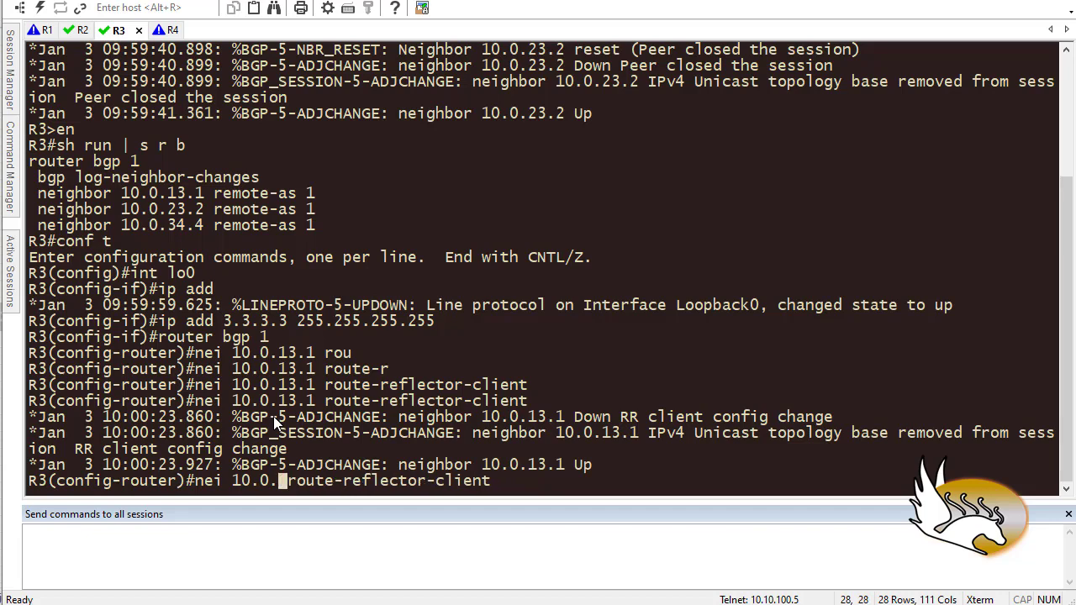
{"action": "type", "text": "34.4"}
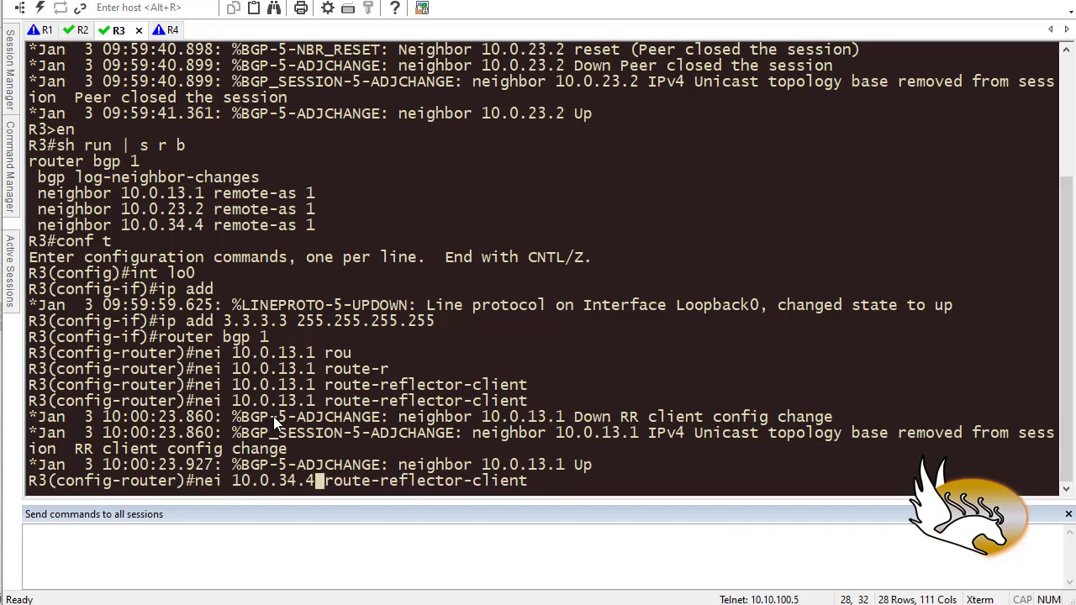
{"action": "key", "text": "Return"}
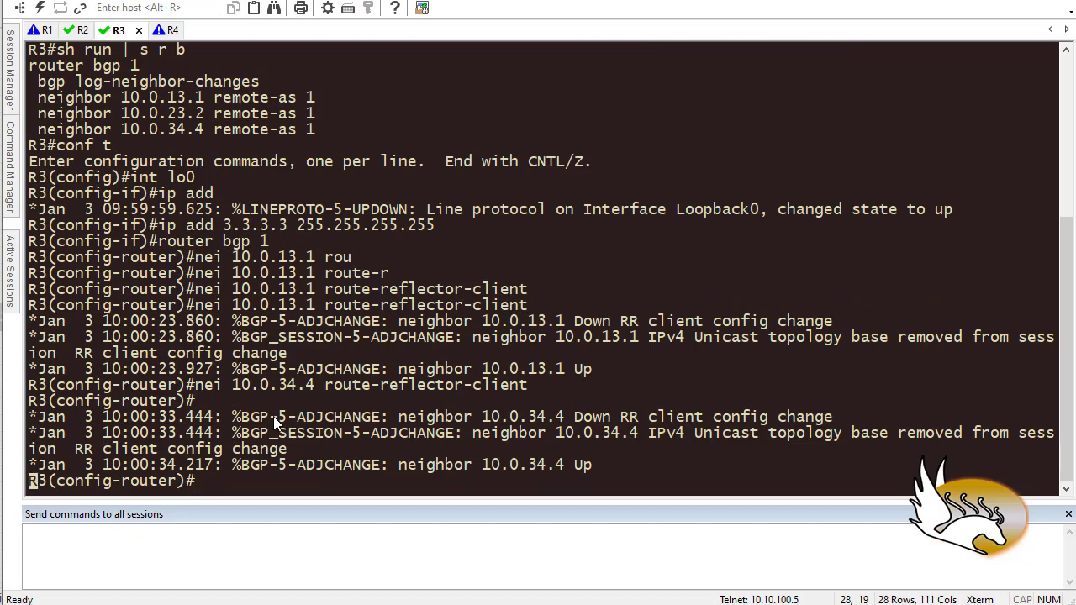
{"action": "key", "text": "Return"}
{"action": "key", "text": "Return"}
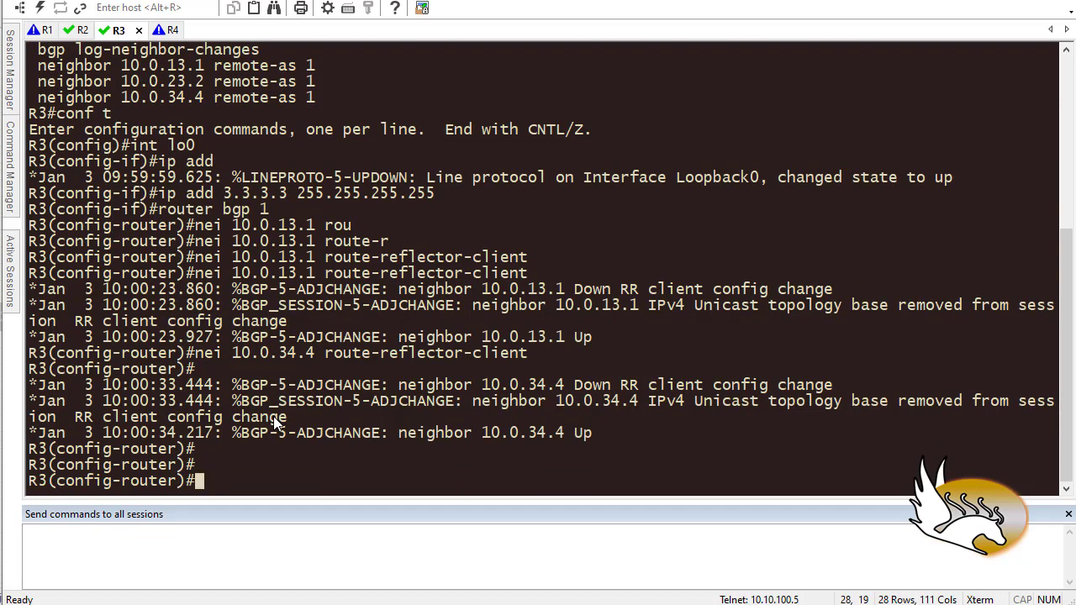
- Set R3's BGP cluster ID to 2.2.2.2
{"action": "type", "text": "bgp clu"}
{"action": "key", "text": "Tab"}
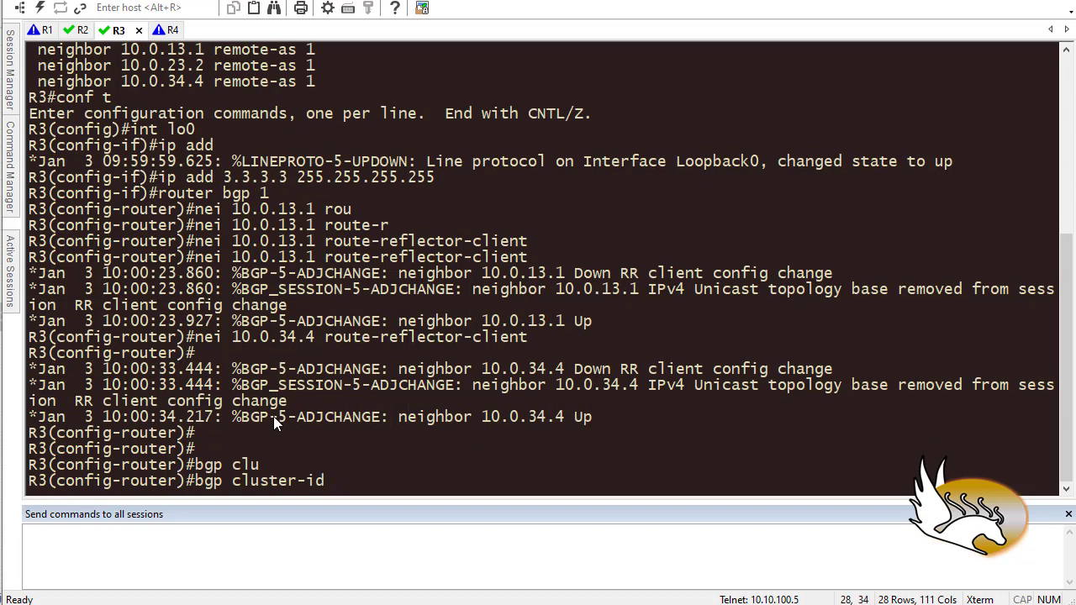
{"action": "type", "text": "2.2.2.2"}
{"action": "key", "text": "Return"}
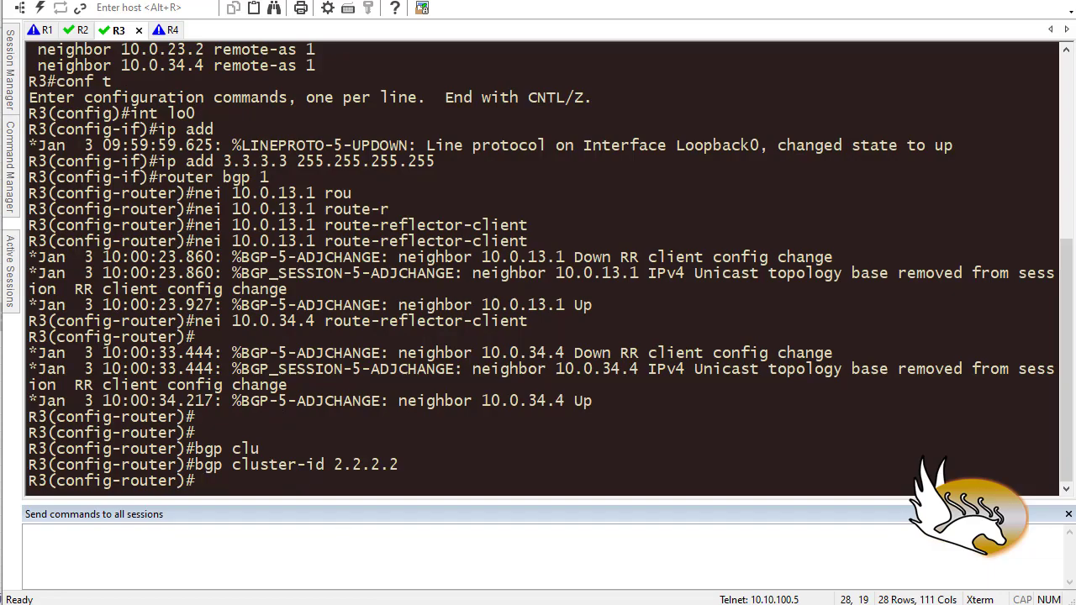
- Check the network topology diagram in the browser, return to the R3 terminal and save its configuration with do wr
{"action": "key", "text": "alt+Tab"}
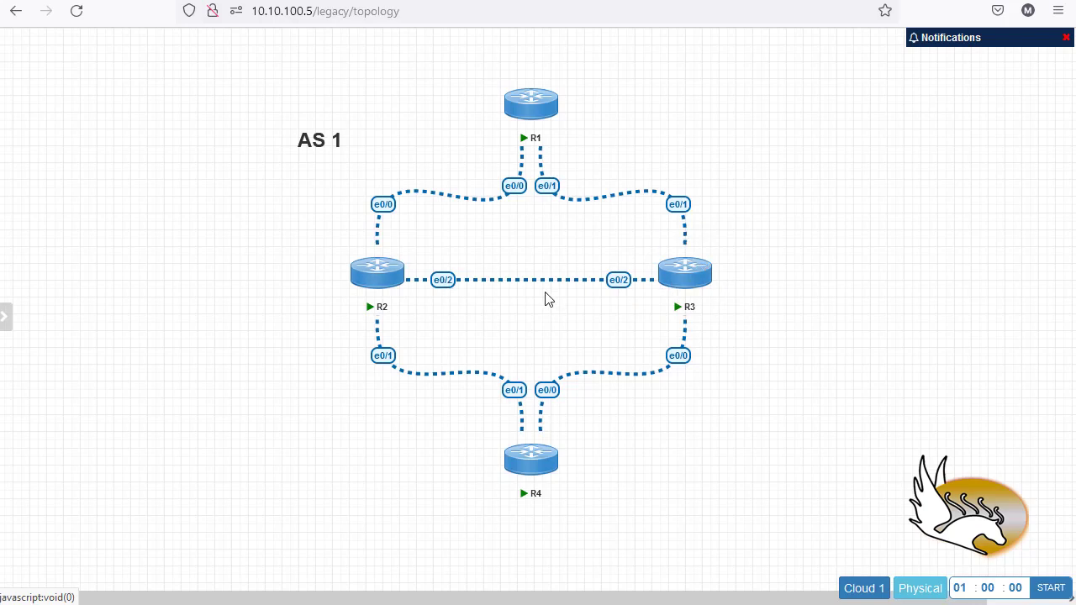
{"action": "key", "text": "alt+Tab"}
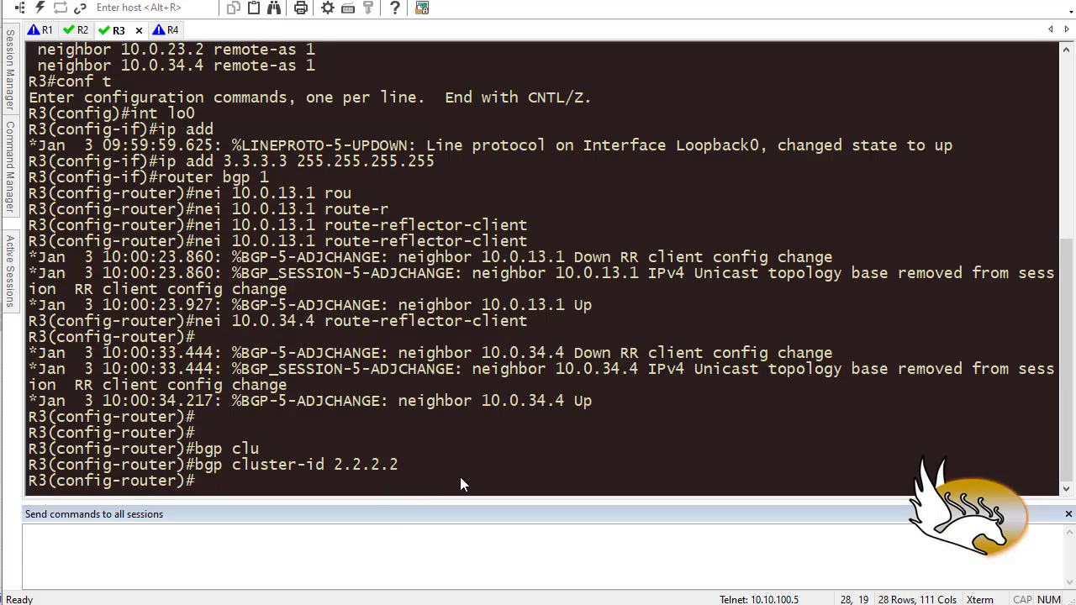
{"action": "type", "text": "do wr"}
{"action": "key", "text": "Return"}
{"action": "key", "text": "Return"}
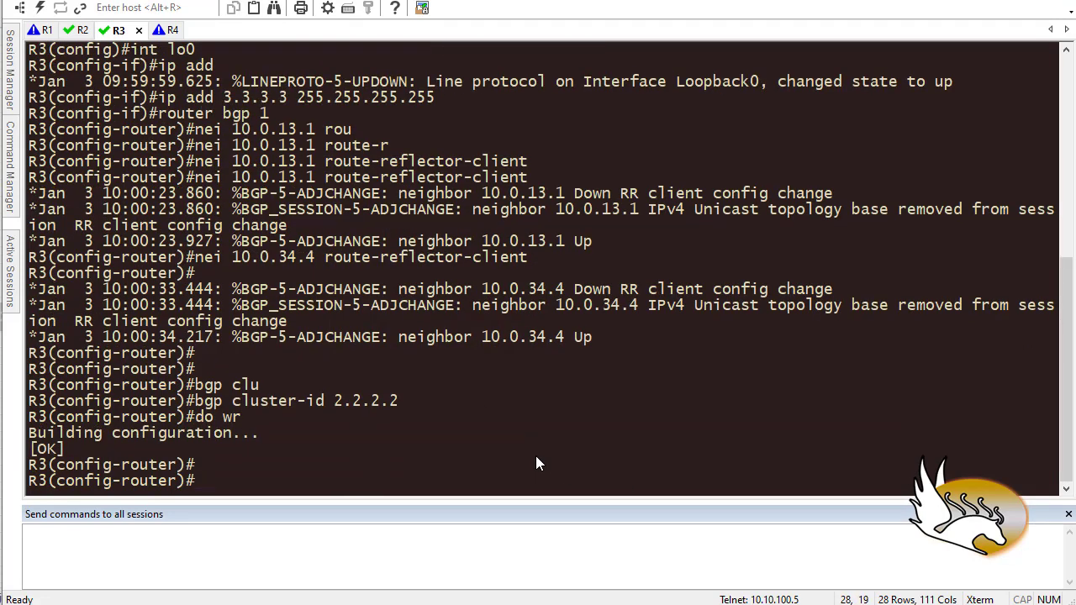
- Display the router BGP section of R3's running configuration from within configuration mode
{"action": "type", "text": "do sh run | s r b"}
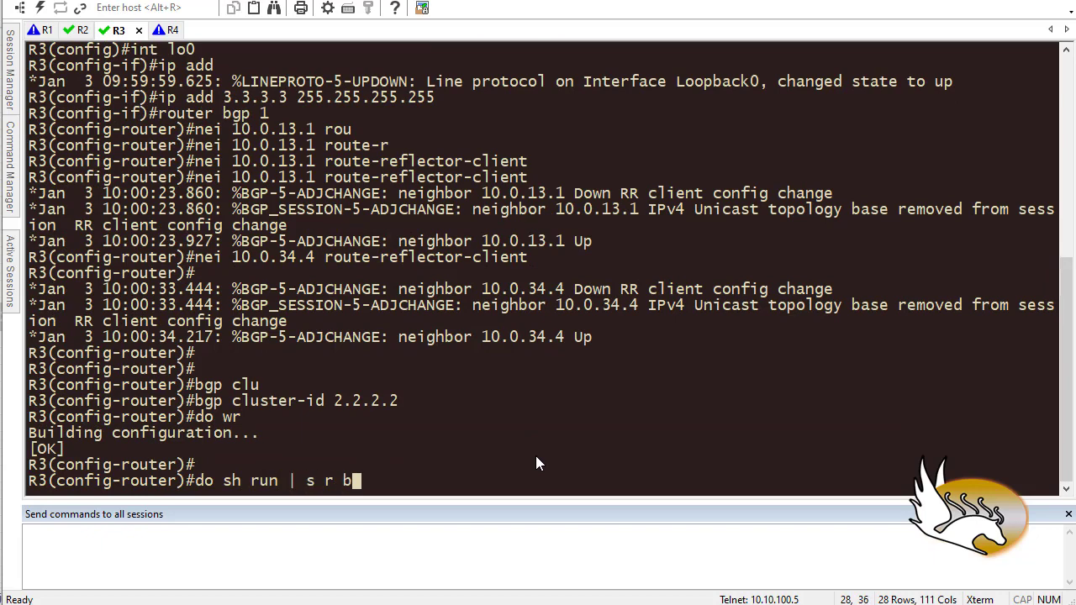
{"action": "key", "text": "Return"}
{"action": "key", "text": "Return"}
{"action": "key", "text": "Return"}
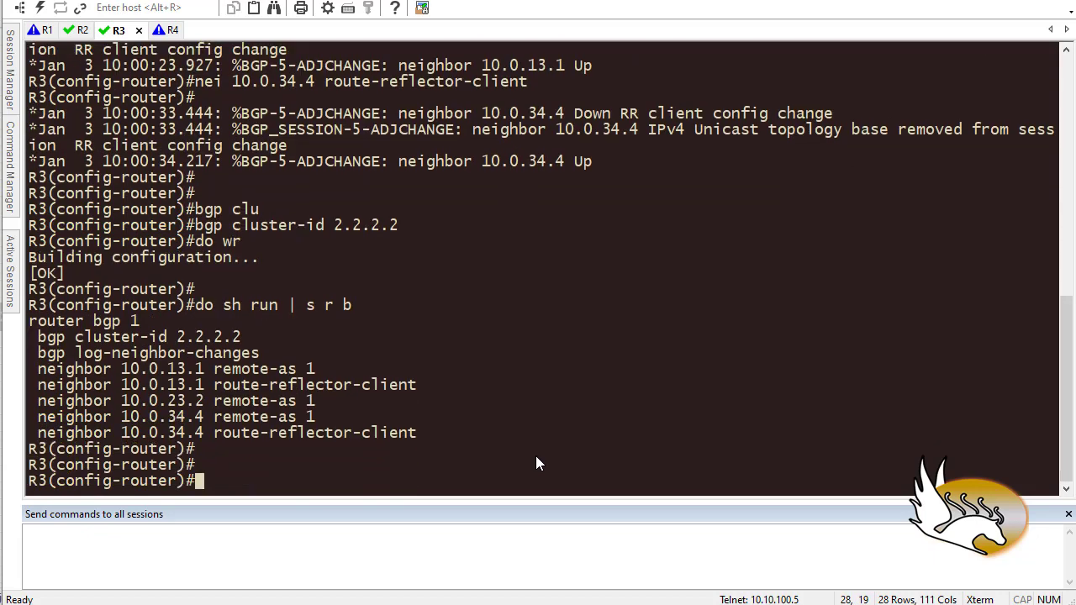
- Reset all BGP sessions on R3 from configuration mode with do clear ip bgp *
{"action": "type", "text": "clear ip bgp "}
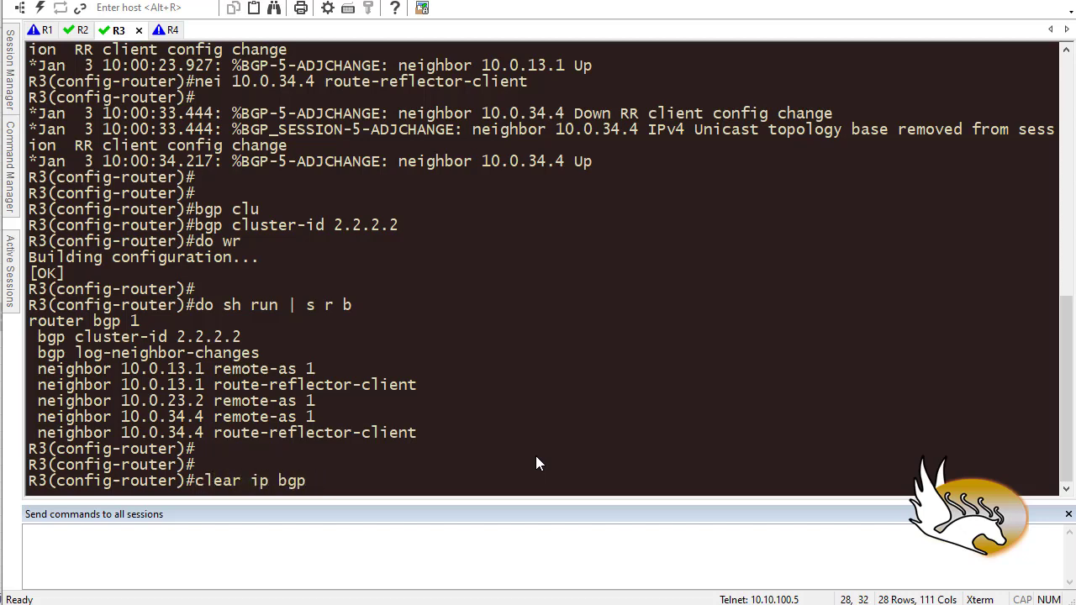
{"action": "type", "text": "*"}
{"action": "key", "text": "Return"}
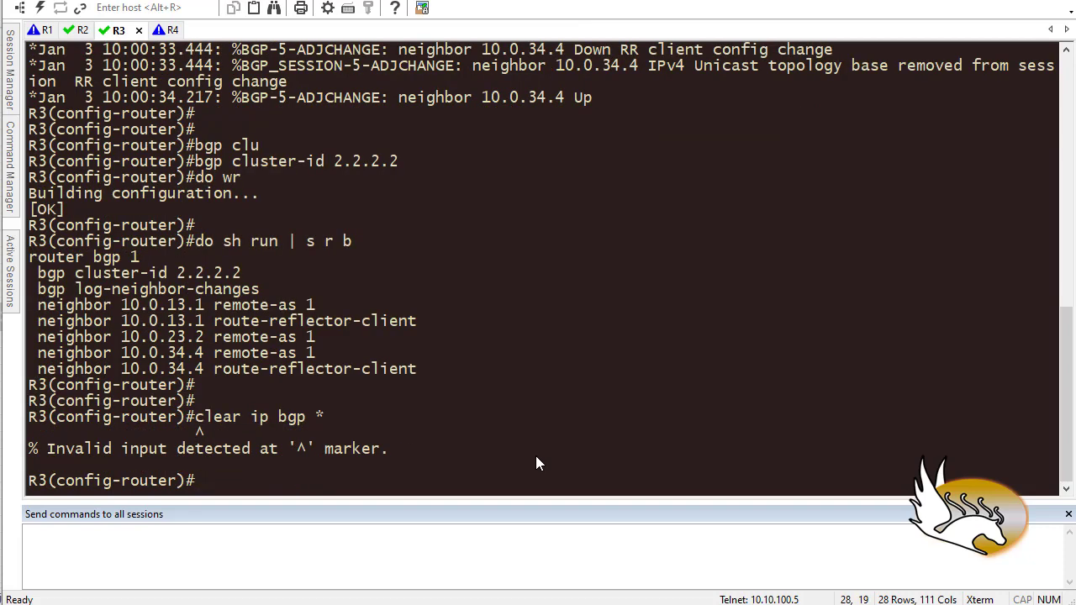
{"action": "key", "text": "Up"}
{"action": "key", "text": "ctrl+a"}
{"action": "type", "text": "do"}
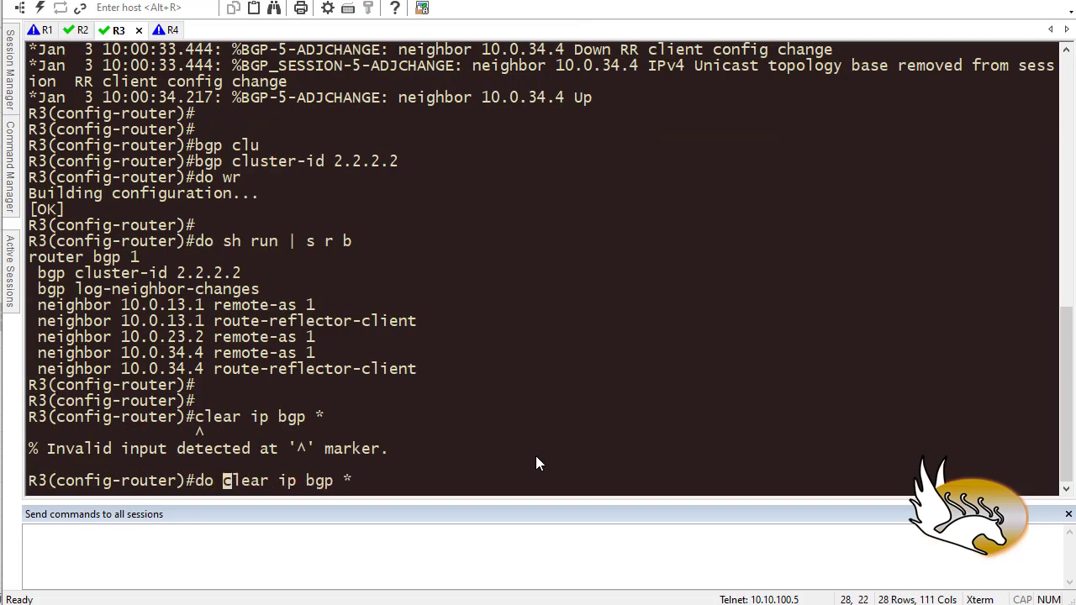
{"action": "key", "text": "Return"}
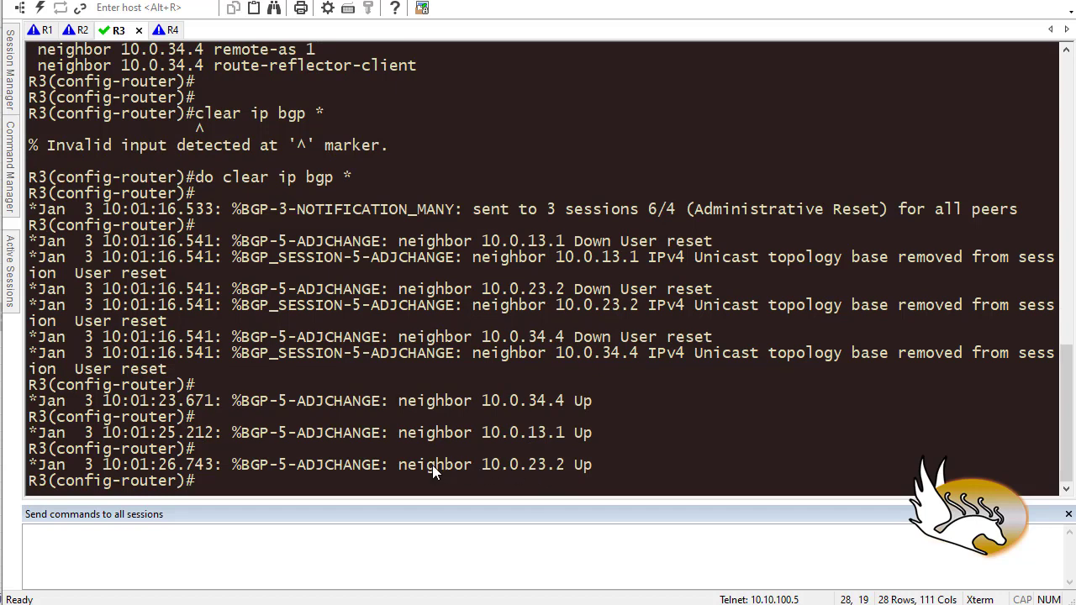
- On R1, display the BGP table entry for 4.4.4.4 and examine its originator and cluster list
{"action": "left_click", "coordinate": [42, 30]}
{"action": "key", "text": "Return"}
{"action": "key", "text": "Return"}
{"action": "key", "text": "Return"}
{"action": "key", "text": "Return"}
{"action": "key", "text": "Return"}
{"action": "key", "text": "Return"}
{"action": "key", "text": "Return"}
{"action": "key", "text": "Return"}
{"action": "key", "text": "Return"}
{"action": "key", "text": "Return"}
{"action": "key", "text": "Return"}
{"action": "key", "text": "Return"}
{"action": "key", "text": "Return"}
{"action": "key", "text": "Return"}
{"action": "key", "text": "Return"}
{"action": "key", "text": "Return"}
{"action": "key", "text": "Return"}
{"action": "key", "text": "Return"}
{"action": "key", "text": "Return"}
{"action": "key", "text": "Return"}
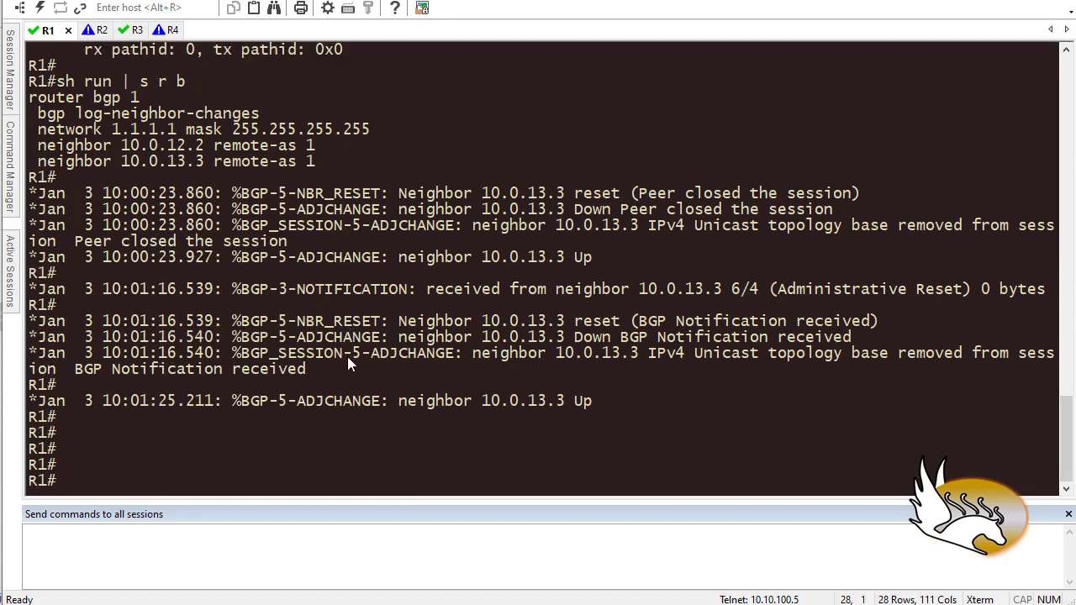
{"action": "key", "text": "Up"}
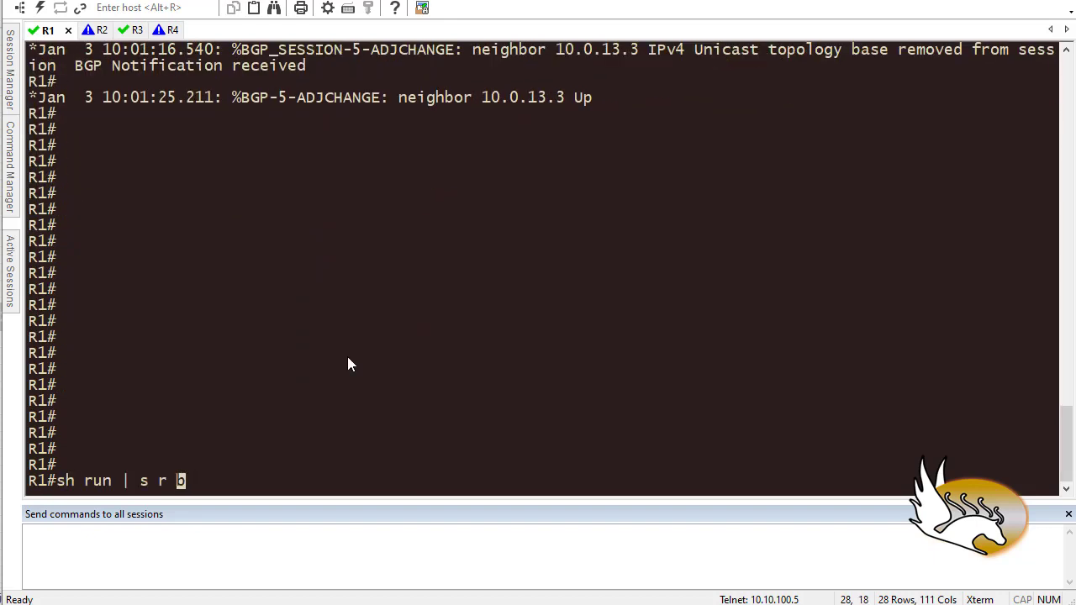
{"action": "key", "text": "Up"}
{"action": "key", "text": "Return"}
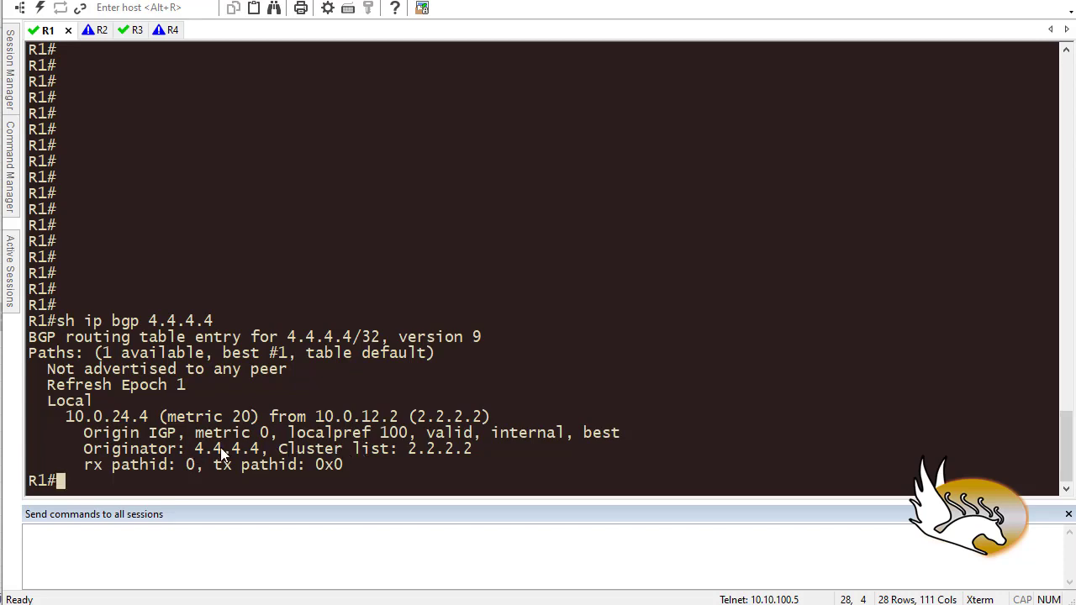
{"action": "left_click_drag", "start_coordinate": [400, 447], "coordinate": [495, 441]}
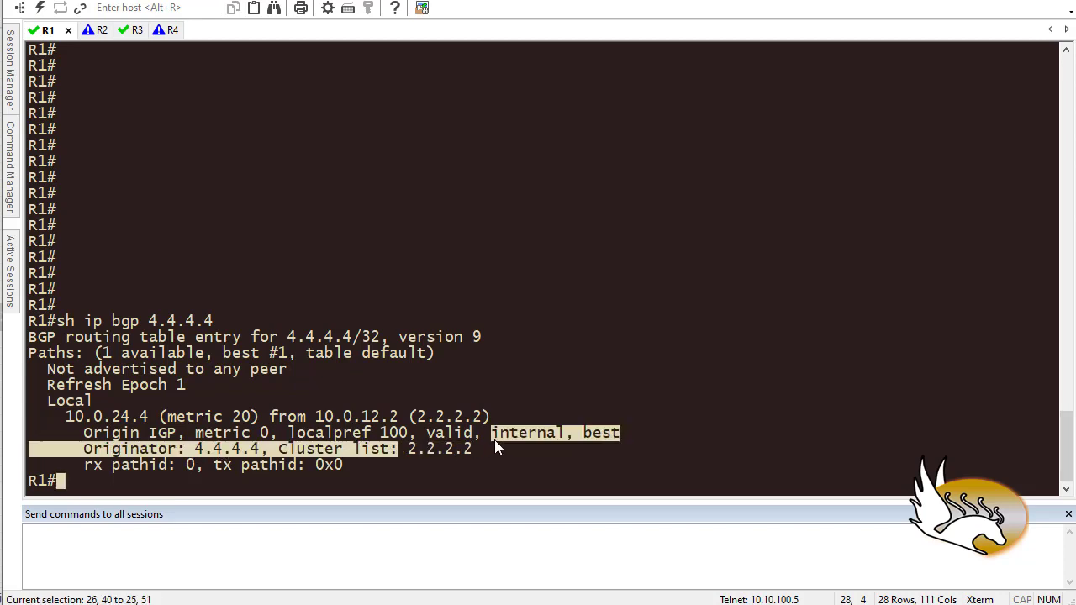
{"action": "left_click", "coordinate": [455, 446]}
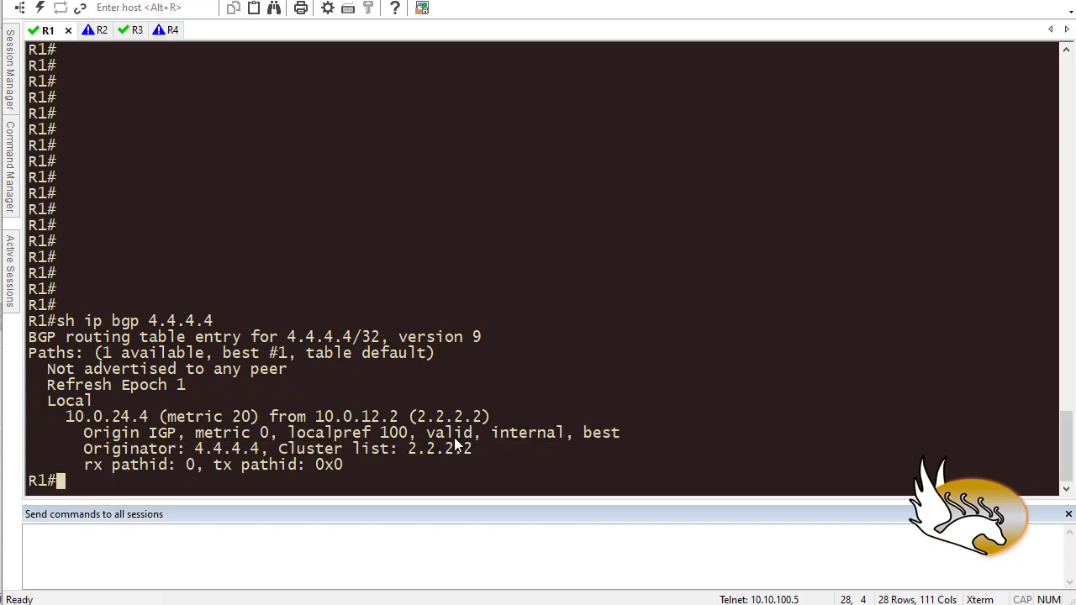
- Display the full BGP table on R1 with sh ip bgp
{"action": "key", "text": "Up"}
{"action": "key", "text": "BackSpace"}
{"action": "key", "text": "BackSpace"}
{"action": "key", "text": "BackSpace"}
{"action": "key", "text": "BackSpace"}
{"action": "key", "text": "BackSpace"}
{"action": "key", "text": "BackSpace"}
{"action": "key", "text": "BackSpace"}
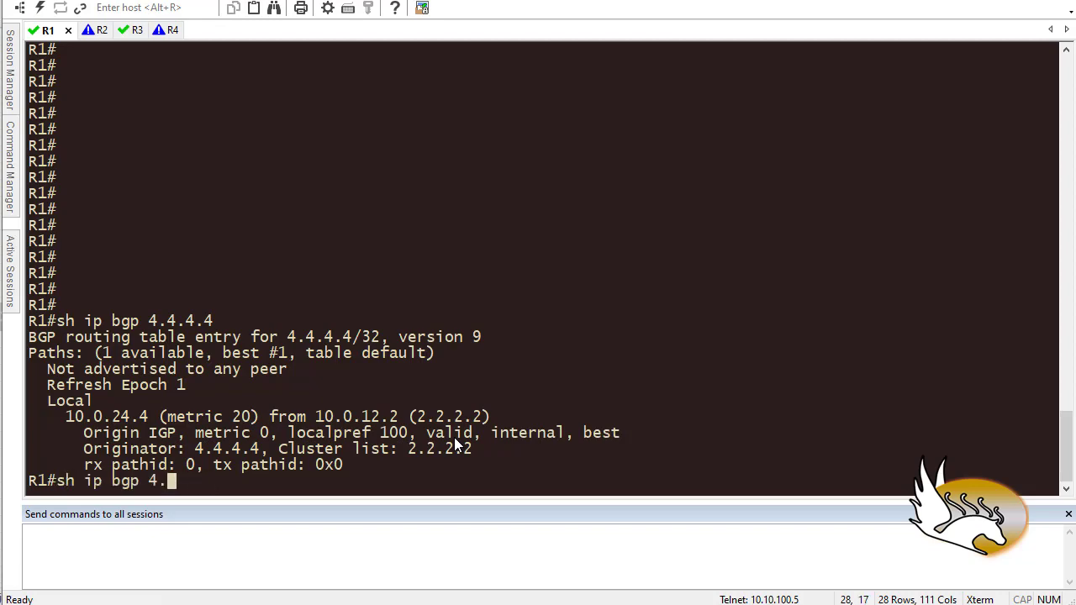
{"action": "key", "text": "Return"}
{"action": "key", "text": "Return"}
{"action": "key", "text": "Return"}
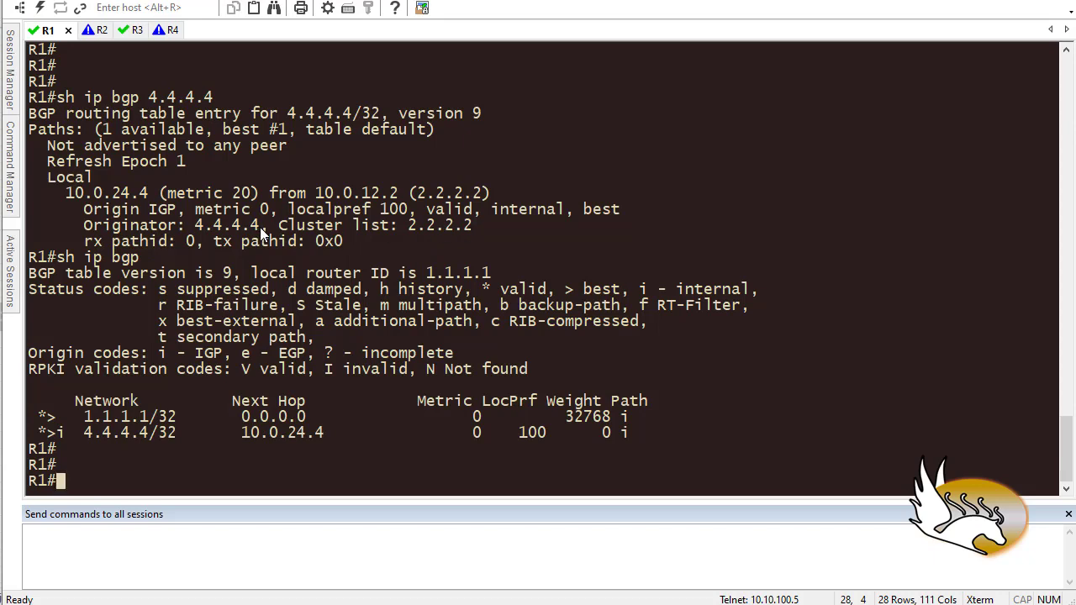
- Check which neighbor advertised 4.4.4.4 and display its BGP entry again on R1 with sh ip bgp 4.4.4.4
{"action": "left_click_drag", "start_coordinate": [315, 195], "coordinate": [399, 195]}
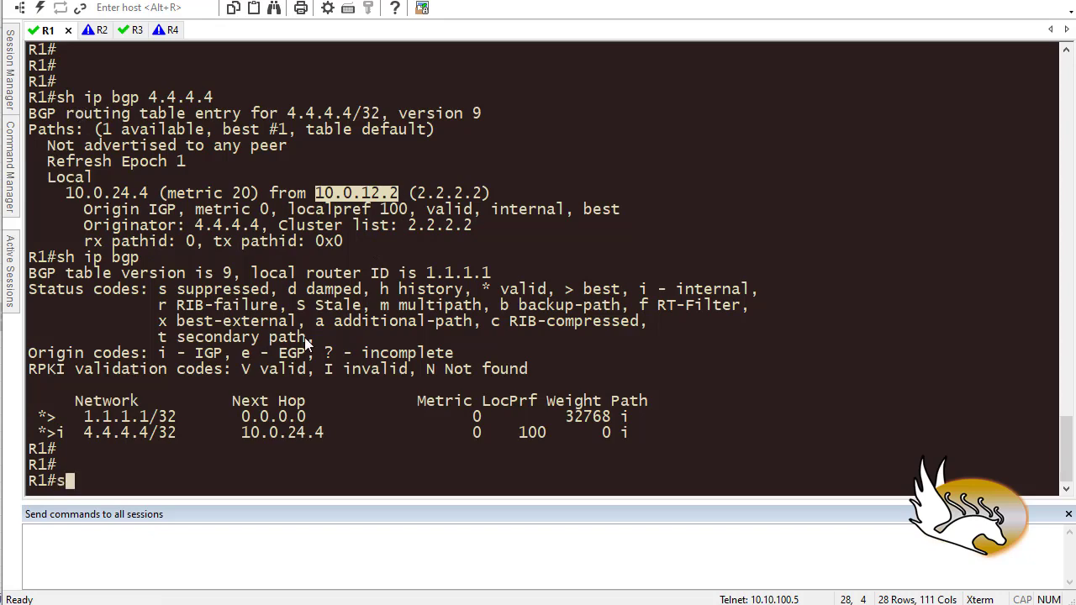
{"action": "key", "text": "Up"}
{"action": "key", "text": "Up"}
{"action": "key", "text": "Return"}
{"action": "key", "text": "Return"}
{"action": "key", "text": "Return"}
{"action": "key", "text": "Return"}
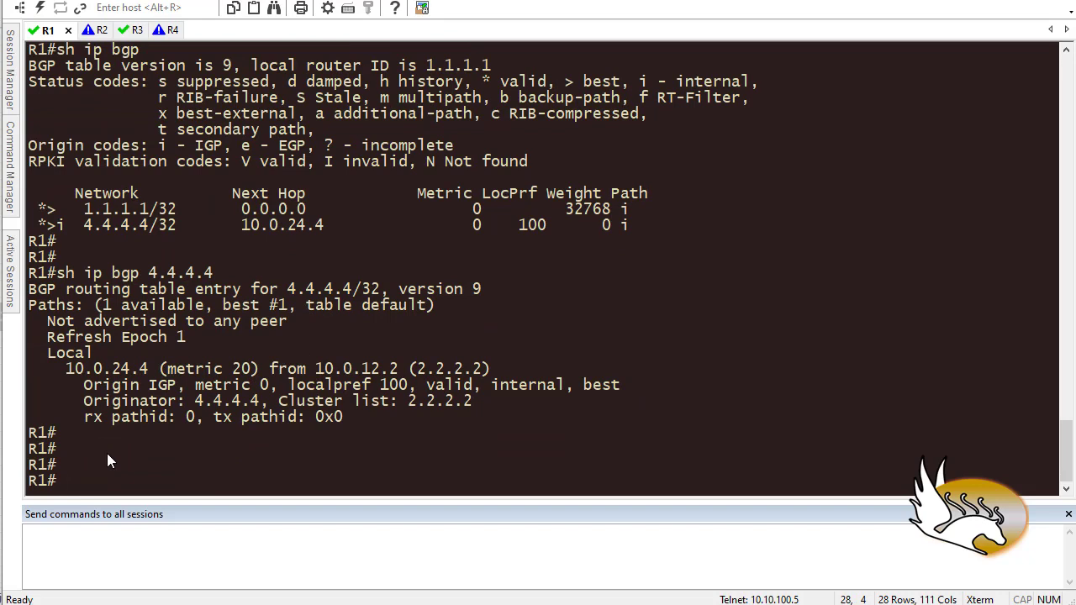
- Enter global configuration on R1 and open the BGP process for AS 1 with router bgp 1
{"action": "type", "text": "conf t"}
{"action": "key", "text": "Return"}
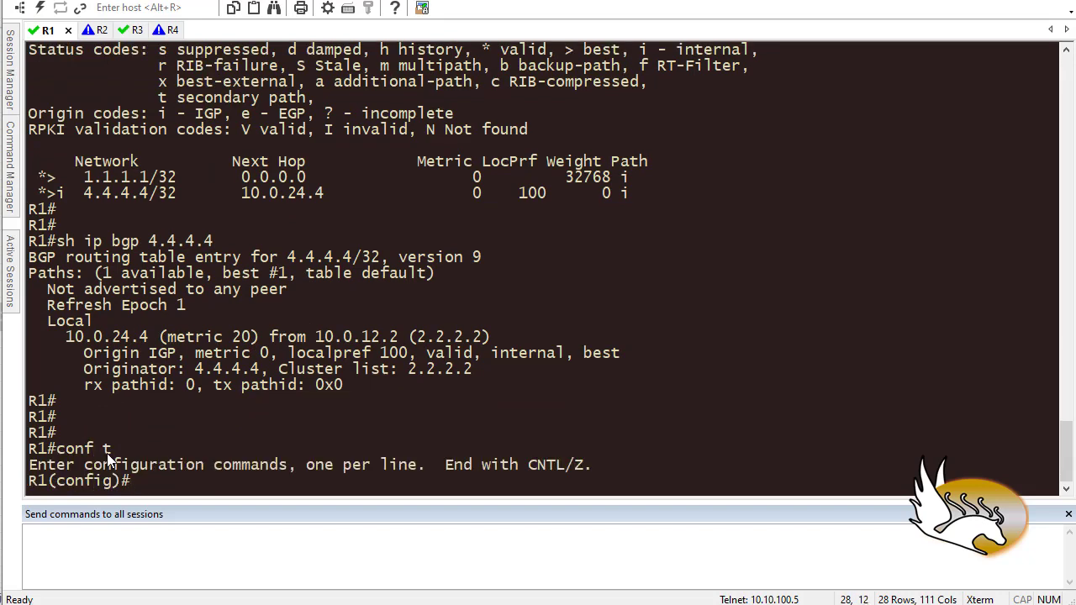
{"action": "key", "text": "Return"}
{"action": "key", "text": "Return"}
{"action": "type", "text": "router bgp 1"}
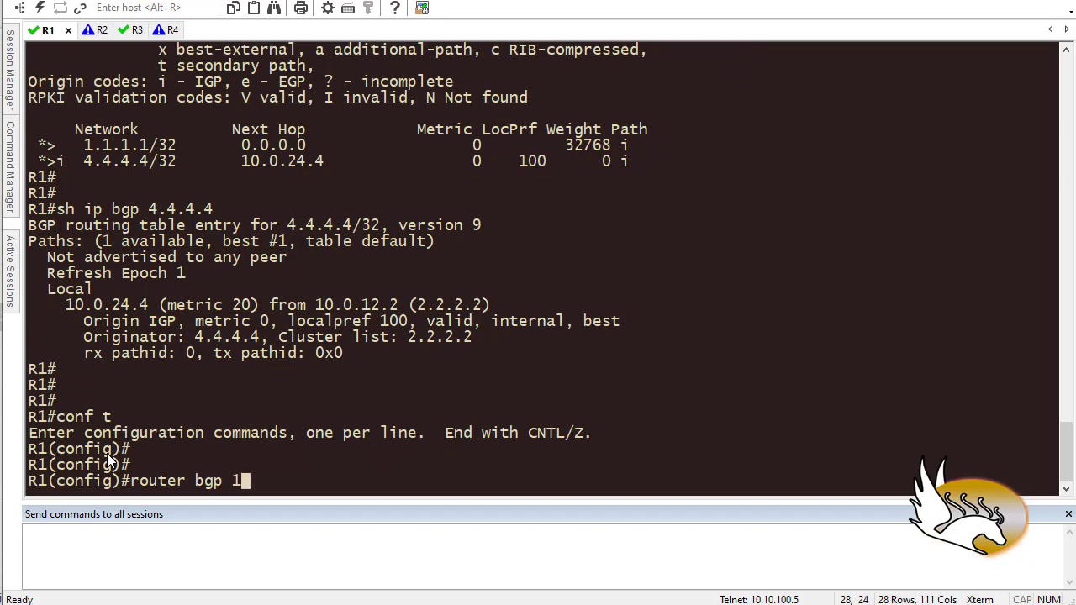
{"action": "key", "text": "Return"}
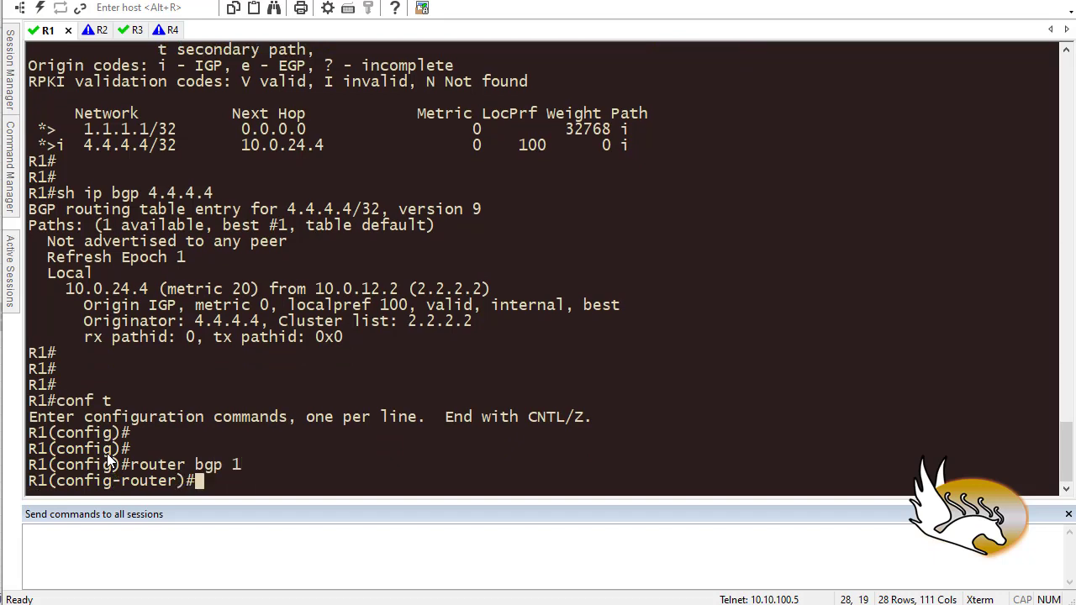
- List the maximum-paths options and enable BGP multipath on R1 with maximum-paths eibgp 2
{"action": "type", "text": "max"}
{"action": "key", "text": "Tab"}
{"action": "type", "text": "p"}
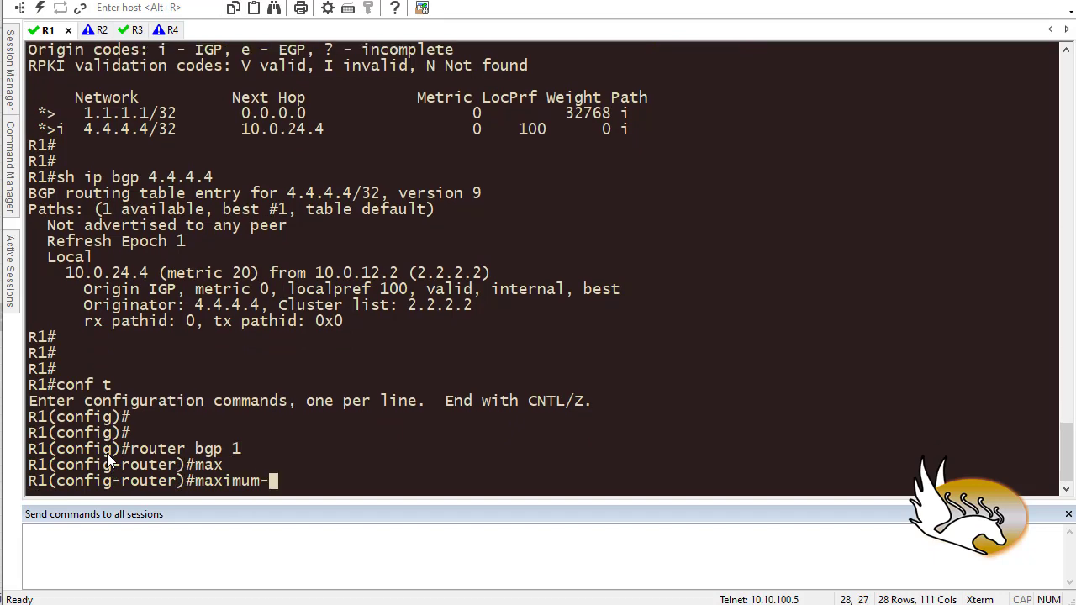
{"action": "key", "text": "Tab"}
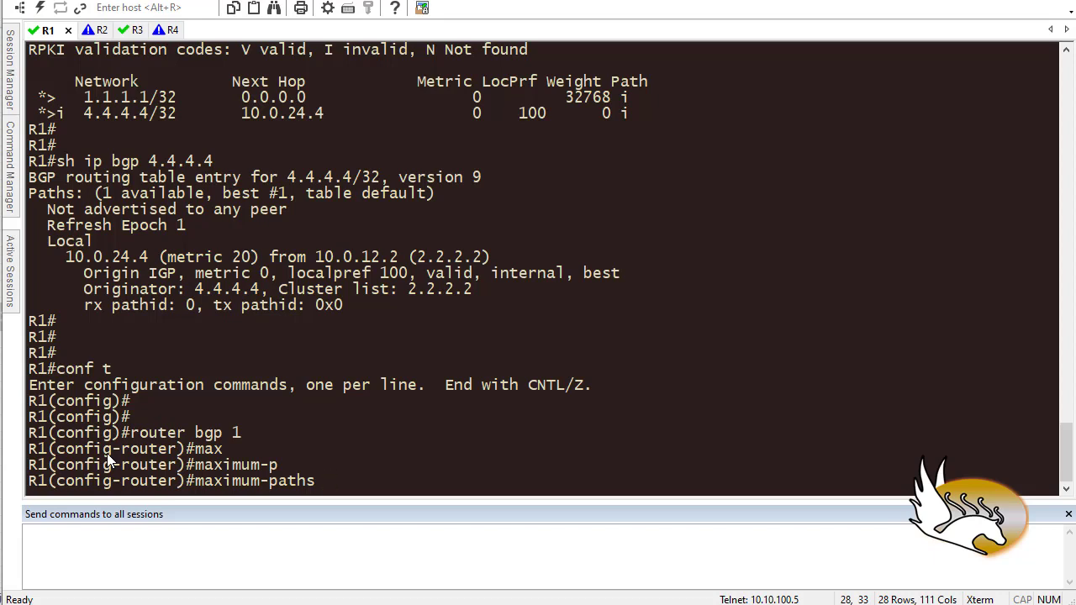
{"action": "type", "text": "?"}
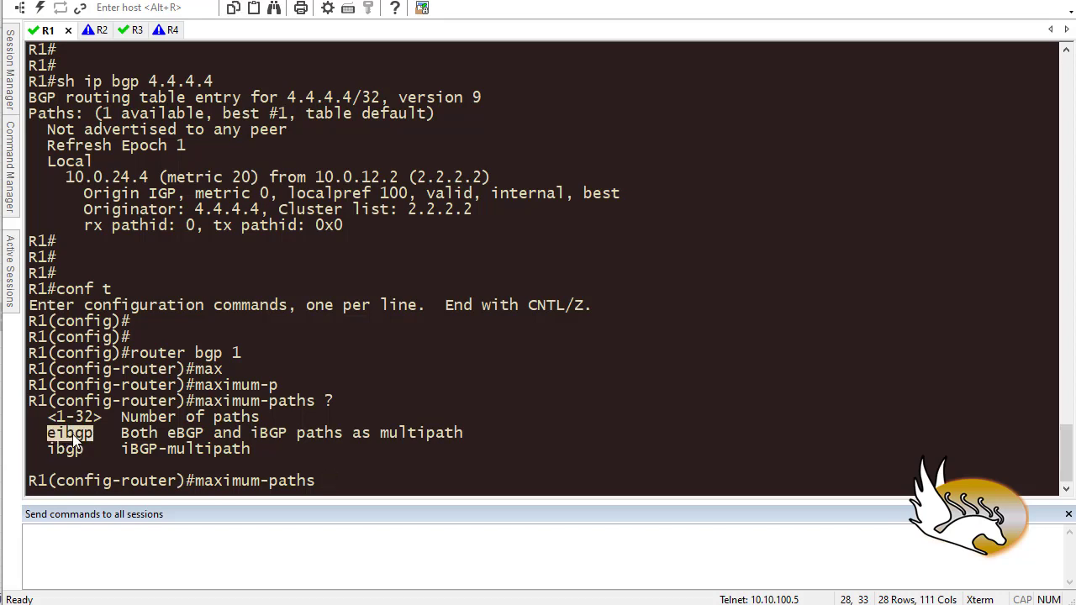
{"action": "type", "text": "eibgp 2"}
{"action": "key", "text": "Return"}
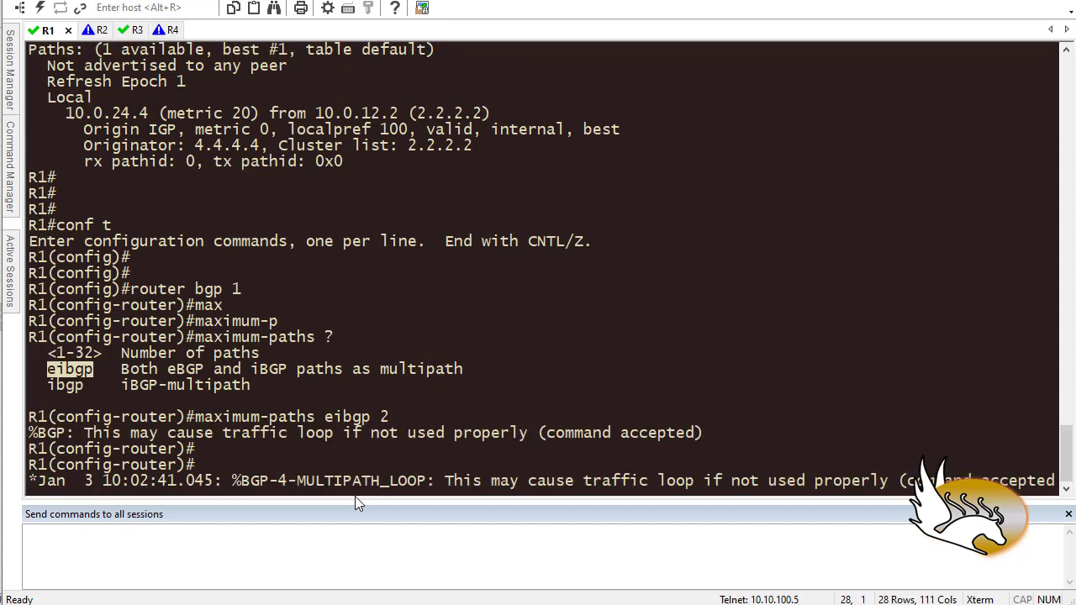
{"action": "key", "text": "Return"}
{"action": "key", "text": "Return"}
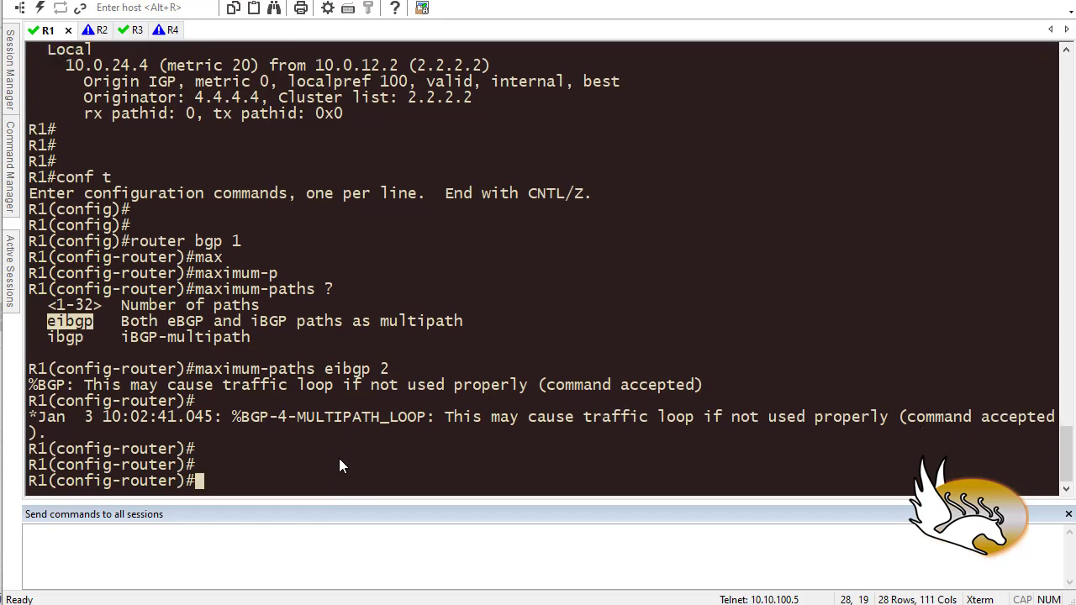
- Review the multipath command, display R1's BGP table with do sh ip bgp and examine the 4.4.4.4/32 paths
{"action": "left_click_drag", "start_coordinate": [392, 370], "coordinate": [196, 369]}
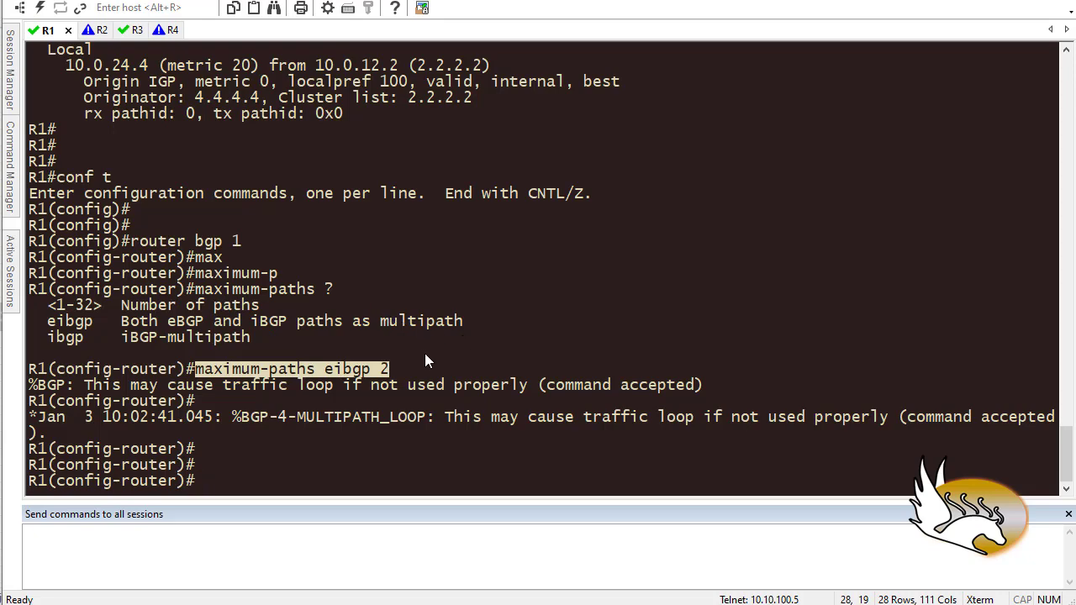
{"action": "scroll", "coordinate": [406, 356], "scroll_direction": "up", "scroll_amount": 2}
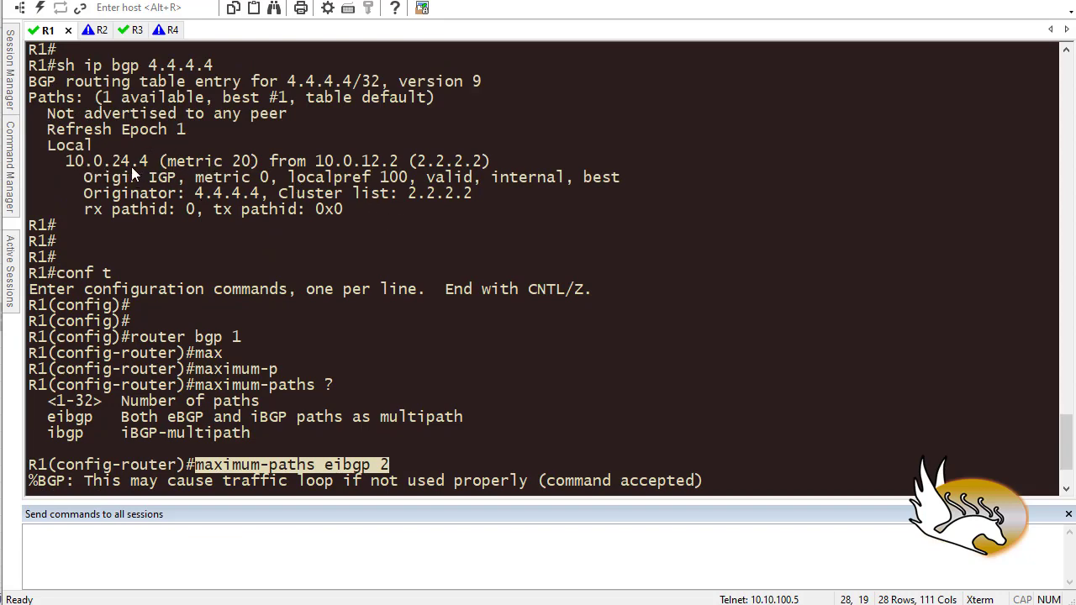
{"action": "scroll", "coordinate": [354, 342], "scroll_direction": "down", "scroll_amount": 2}
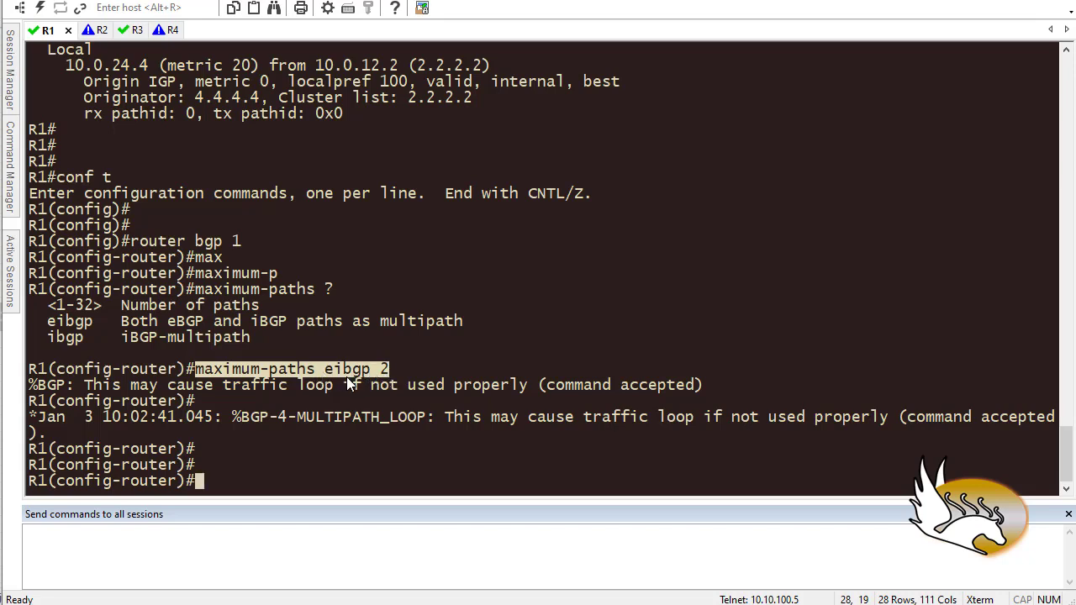
{"action": "type", "text": "do sh ip bgp"}
{"action": "key", "text": "Return"}
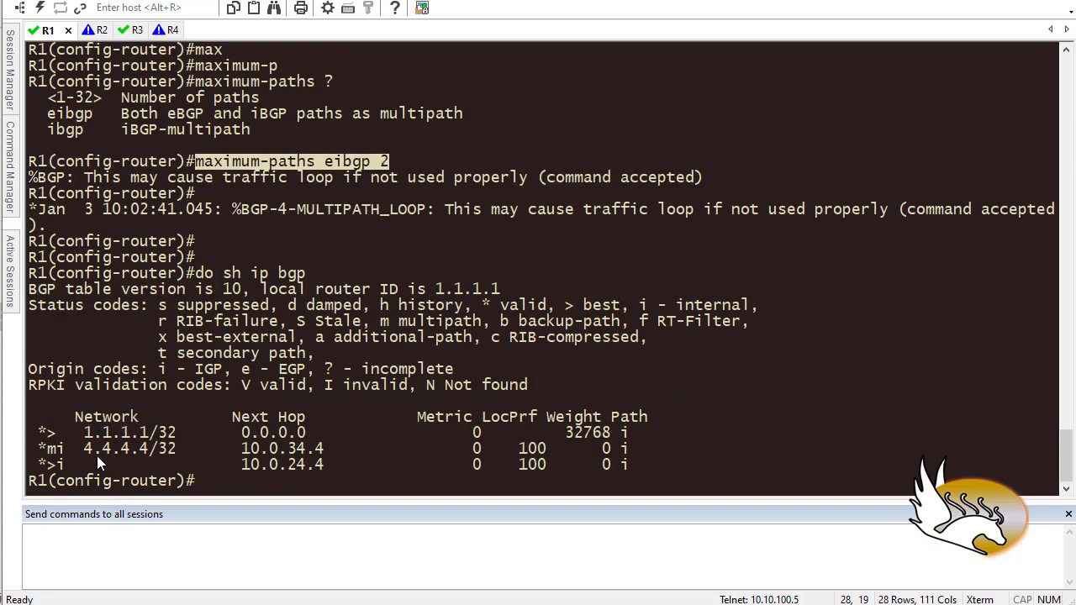
{"action": "left_click_drag", "start_coordinate": [72, 448], "coordinate": [148, 448]}
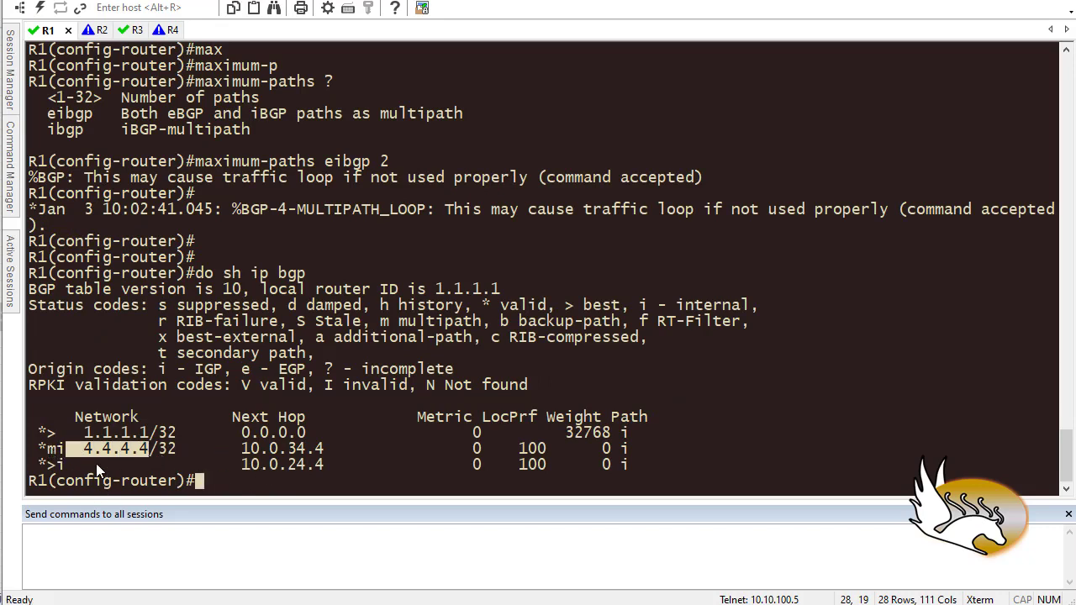
{"action": "left_click_drag", "start_coordinate": [39, 449], "coordinate": [176, 464]}
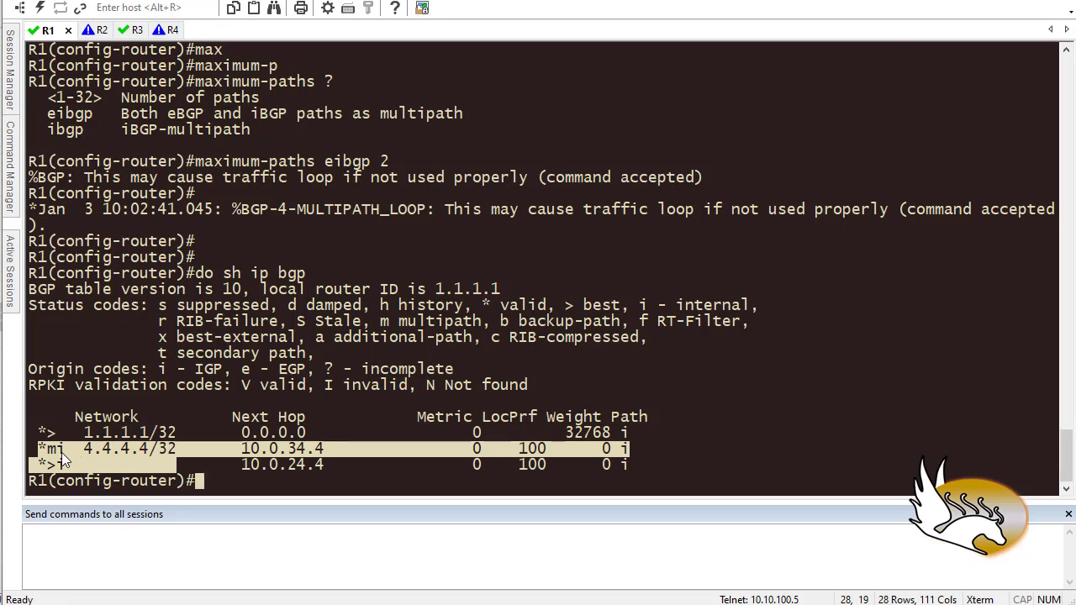
{"action": "left_click", "coordinate": [52, 456]}
{"action": "left_click_drag", "start_coordinate": [117, 452], "coordinate": [256, 465]}
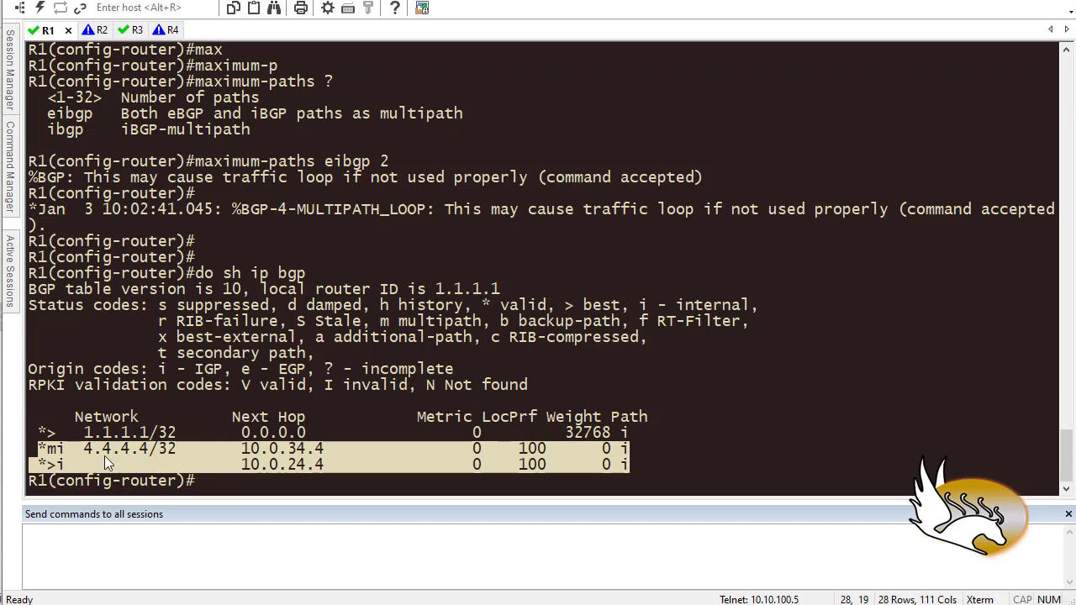
{"action": "left_click", "coordinate": [268, 457]}
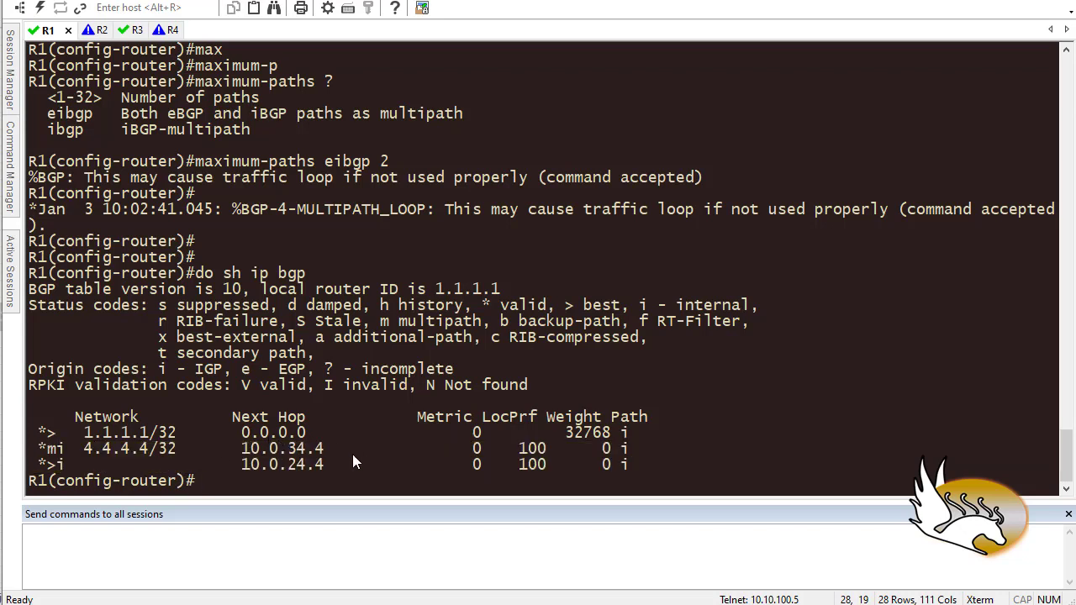
{"action": "key", "text": "Return"}
{"action": "key", "text": "Return"}
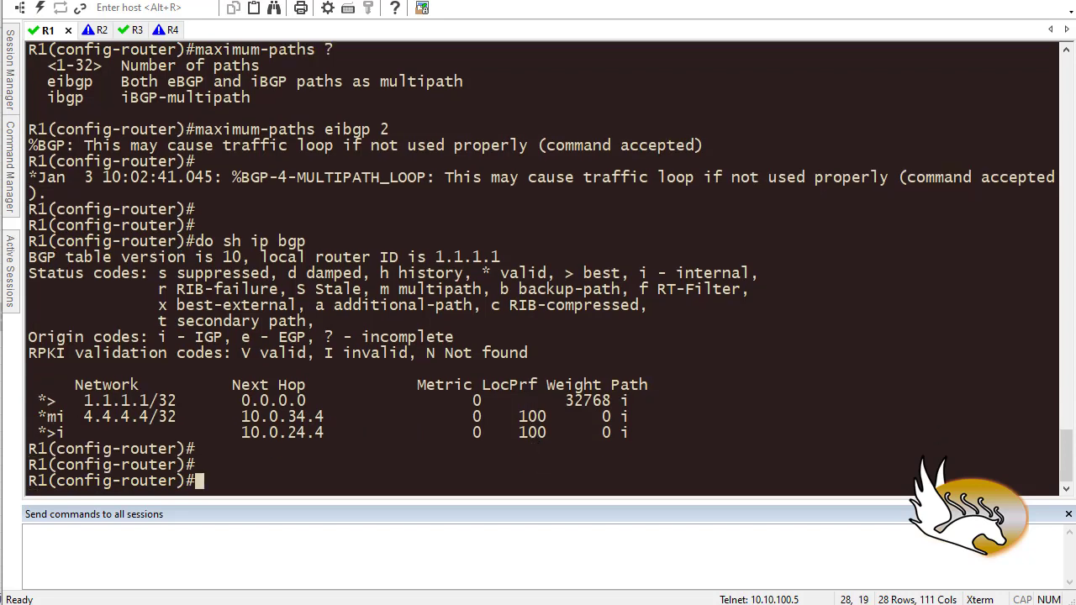
- Display R1's detailed BGP entry with do sh ip bgp 4.4.4.4 and compare the metrics of its paths
{"action": "key", "text": "Up"}
{"action": "key", "text": "Up"}
{"action": "key", "text": "Down"}
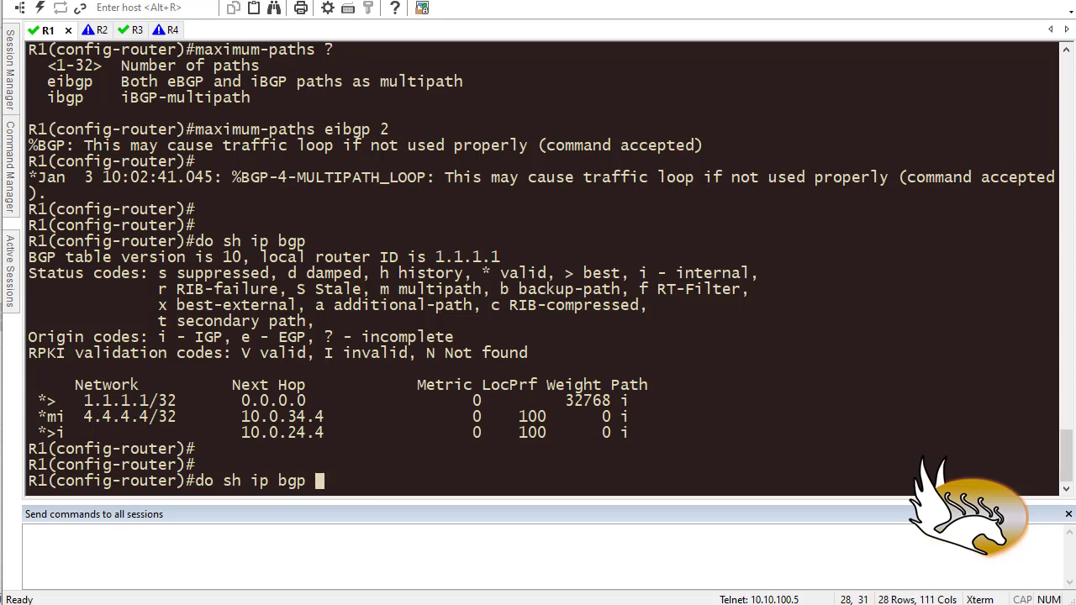
{"action": "type", "text": "4.4.4.4"}
{"action": "key", "text": "Return"}
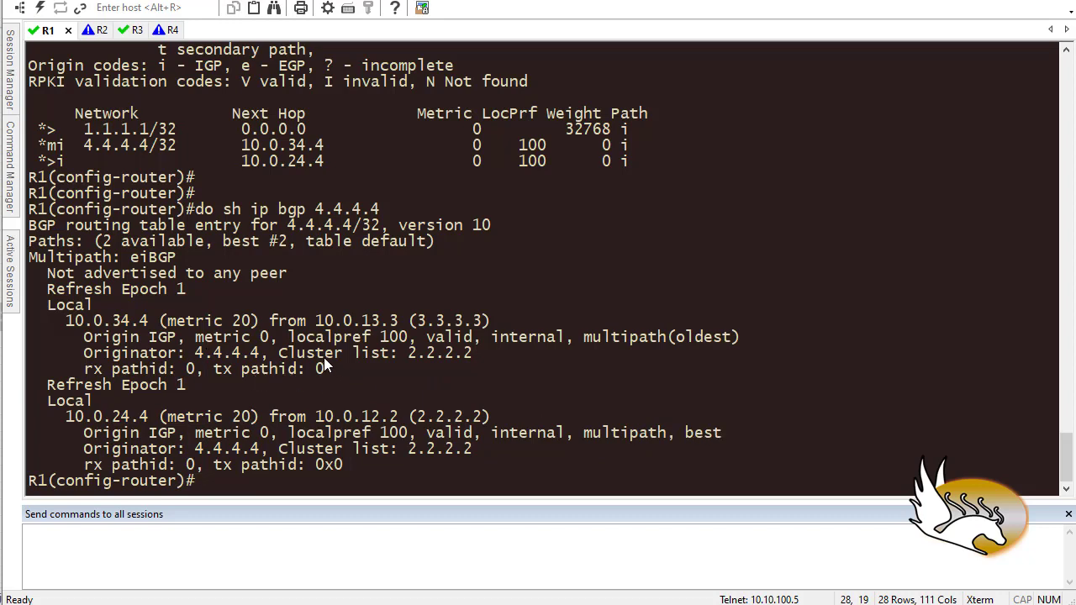
{"action": "left_click_drag", "start_coordinate": [197, 339], "coordinate": [278, 337]}
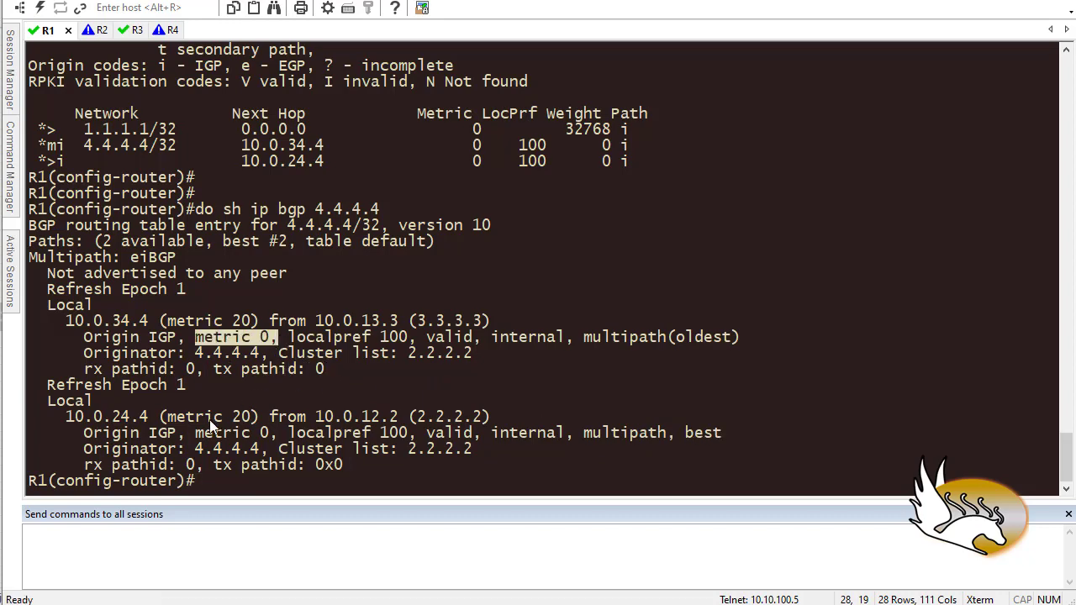
{"action": "left_click_drag", "start_coordinate": [197, 433], "coordinate": [287, 433]}
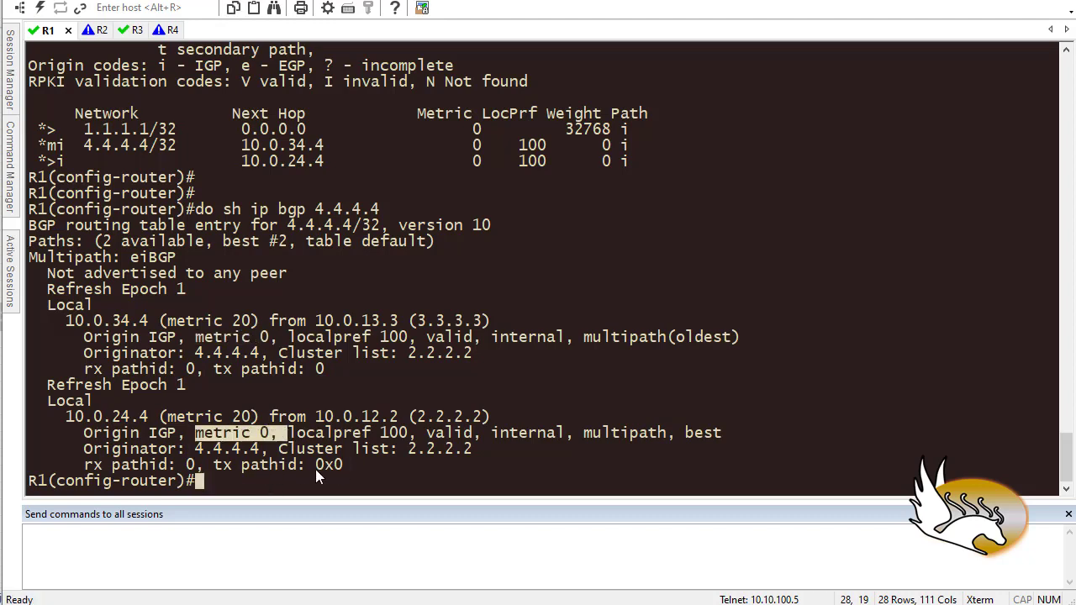
{"action": "left_click", "coordinate": [371, 471]}
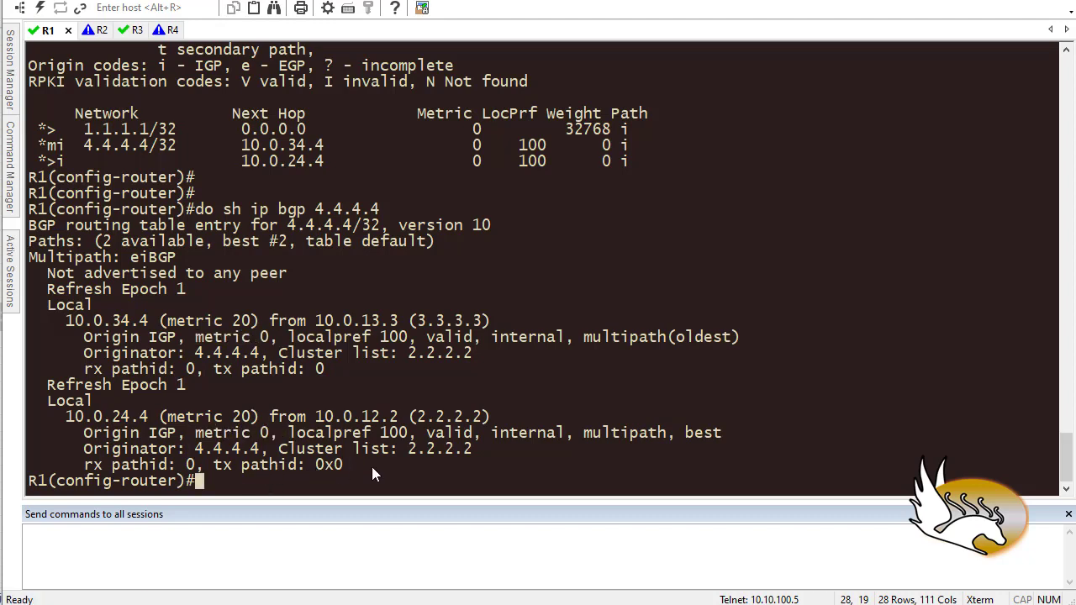
- Trace the route from R1 to 4.4.4.4 using source 1.1.1.1
{"action": "key", "text": "Return"}
{"action": "key", "text": "Return"}
{"action": "type", "text": "do "}
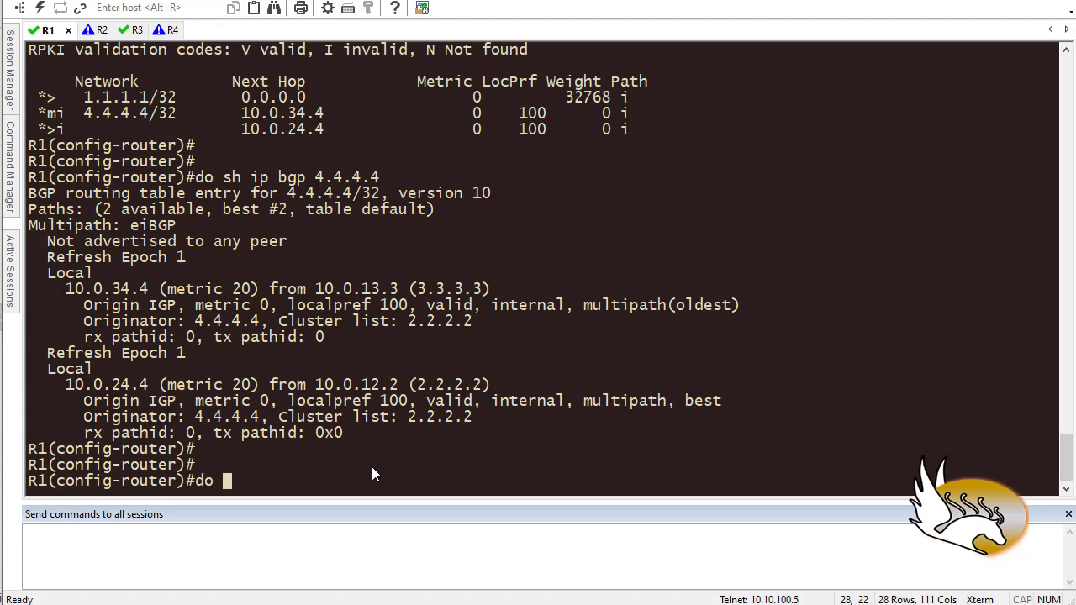
{"action": "type", "text": "trace 4.4"}
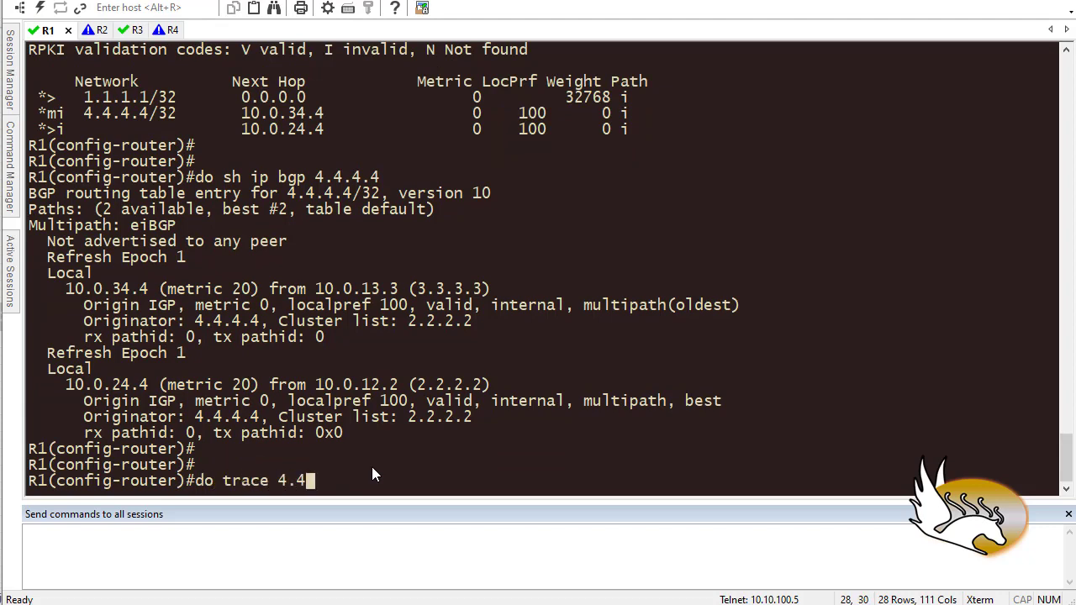
{"action": "type", "text": ".4.4 source 1.1.1."}
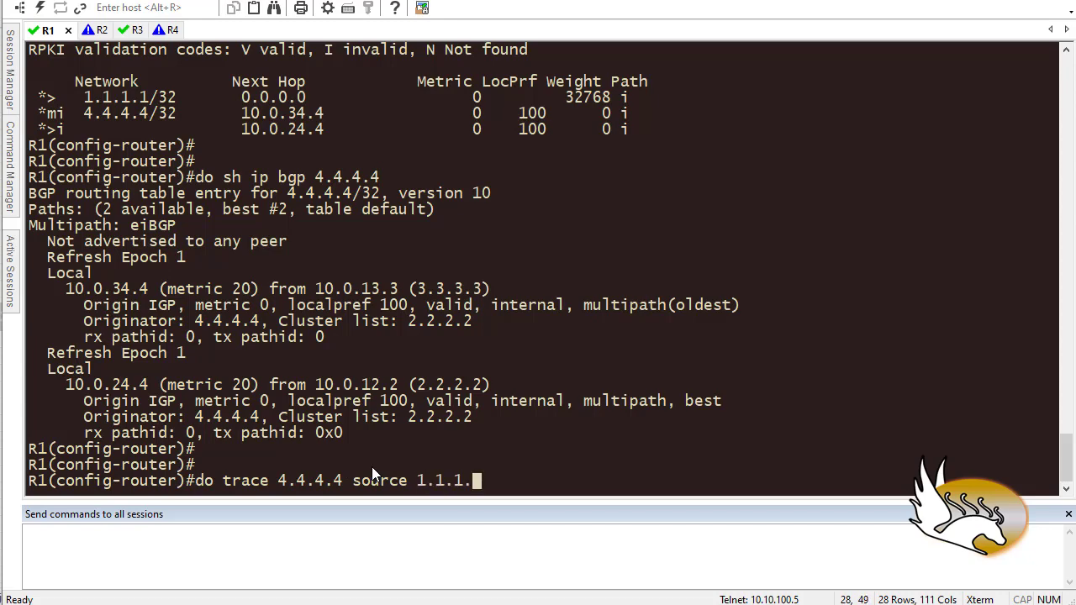
{"action": "type", "text": "1"}
{"action": "key", "text": "Return"}
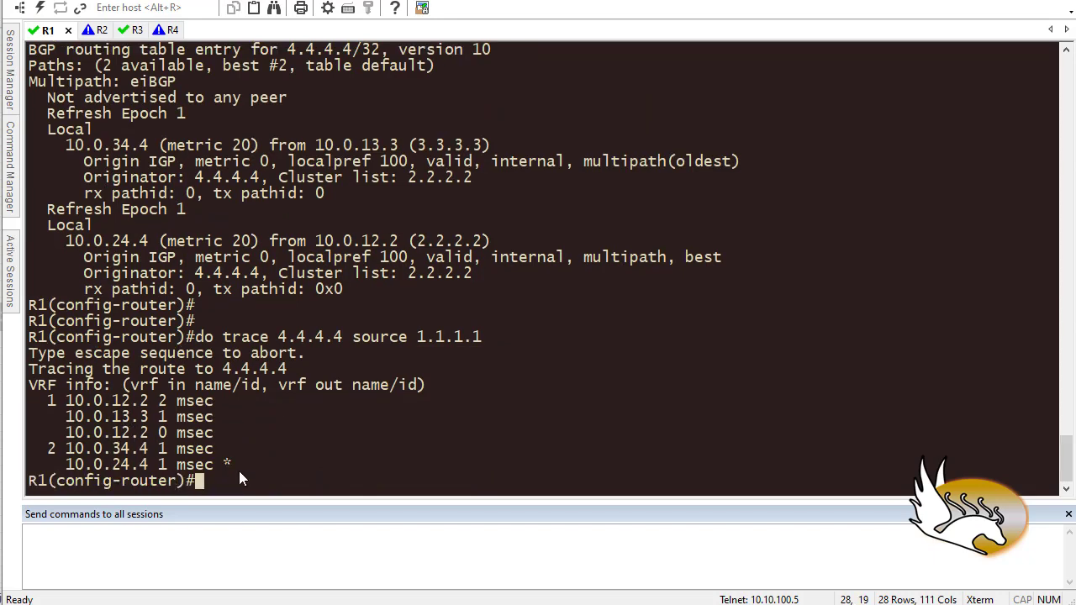
- Compare the cluster lists of the two paths in R1's earlier BGP entry for 4.4.4.4
{"action": "scroll", "coordinate": [322, 372], "scroll_direction": "up", "scroll_amount": 6}
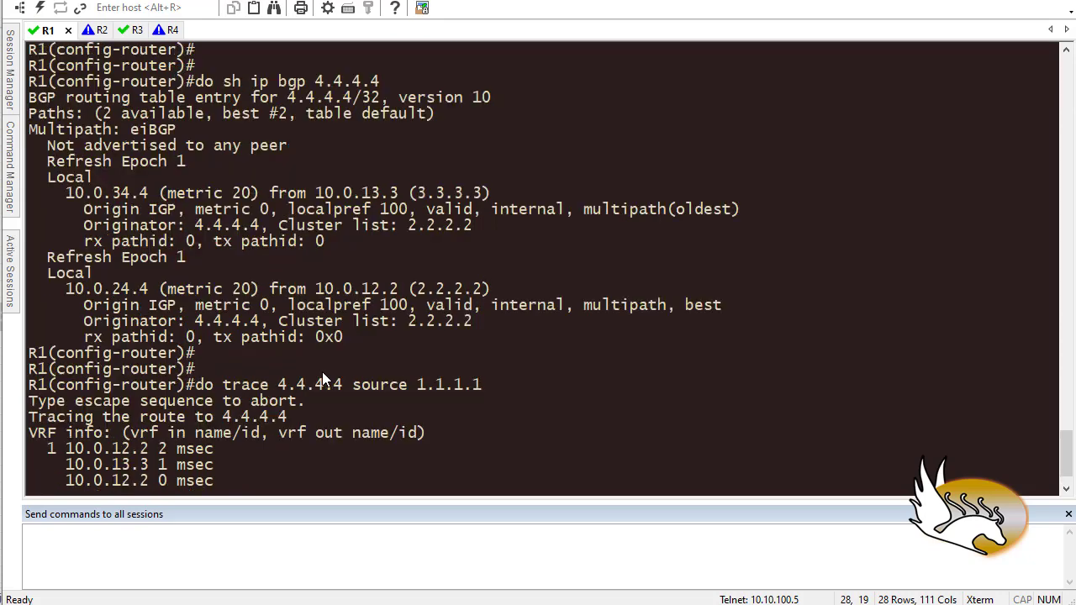
{"action": "scroll", "coordinate": [323, 375], "scroll_direction": "down", "scroll_amount": 4}
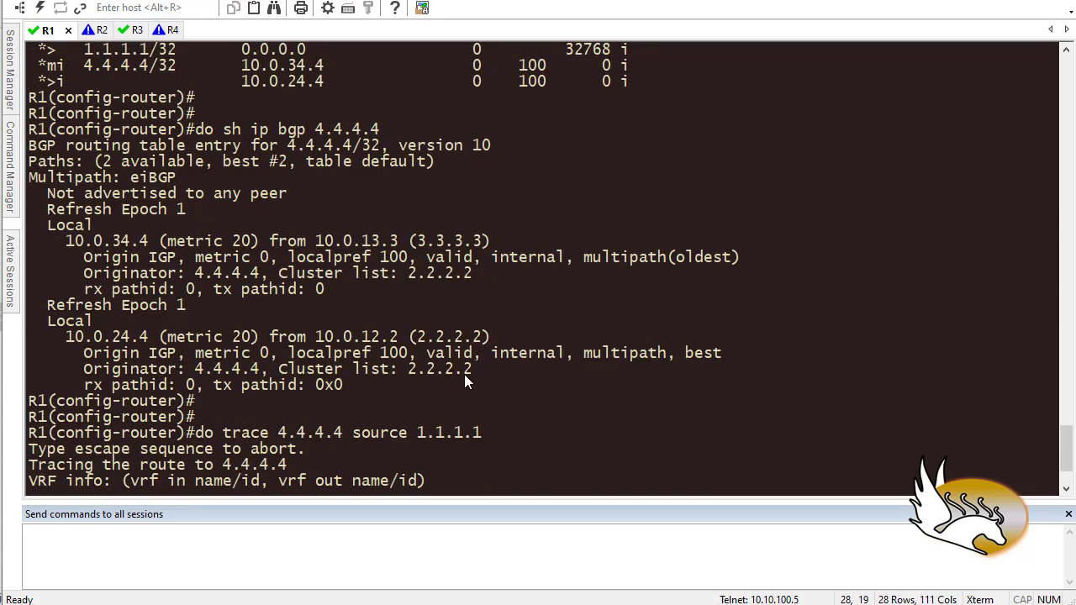
{"action": "left_click_drag", "start_coordinate": [476, 367], "coordinate": [282, 368]}
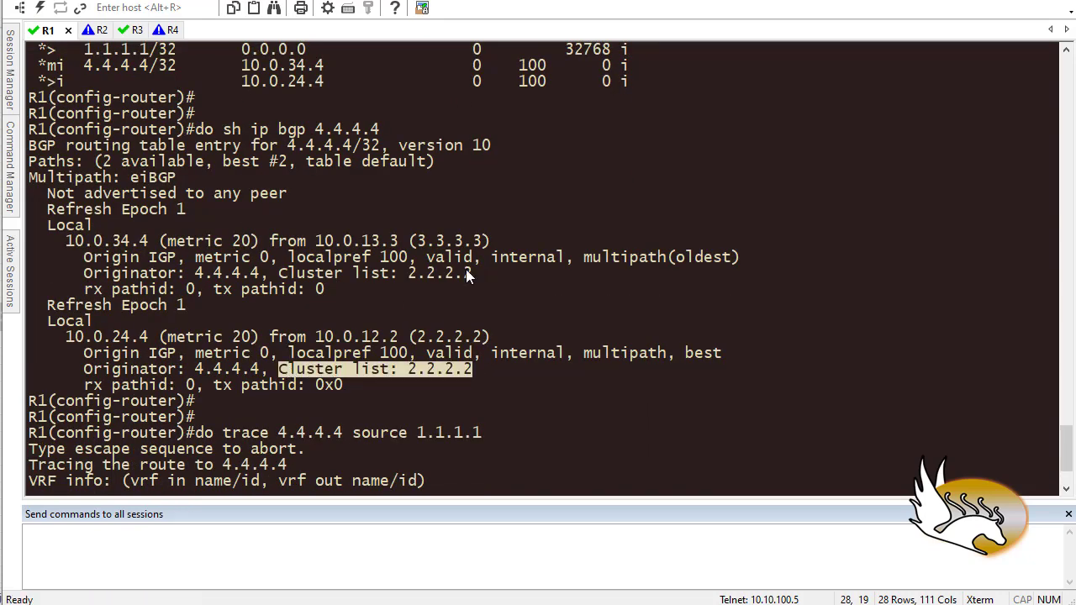
{"action": "left_click_drag", "start_coordinate": [473, 274], "coordinate": [274, 273]}
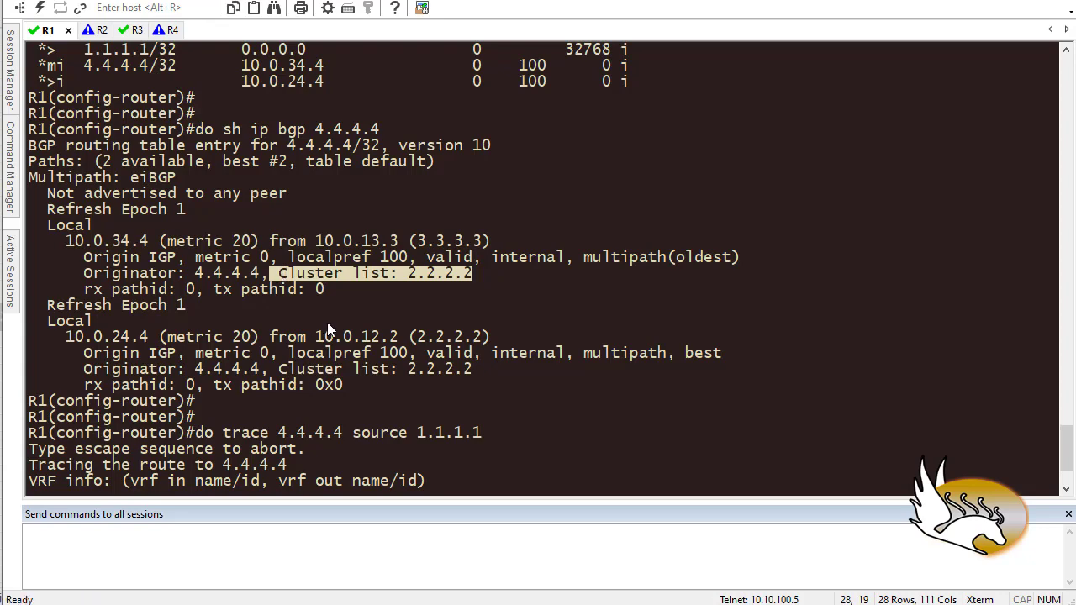
- Remove the BGP cluster ID 2.2.2.2 from R3's router configuration with no bgp cluster-id 2.2.2.2
{"action": "left_click", "coordinate": [135, 32]}
{"action": "key", "text": "Return"}
{"action": "key", "text": "Return"}
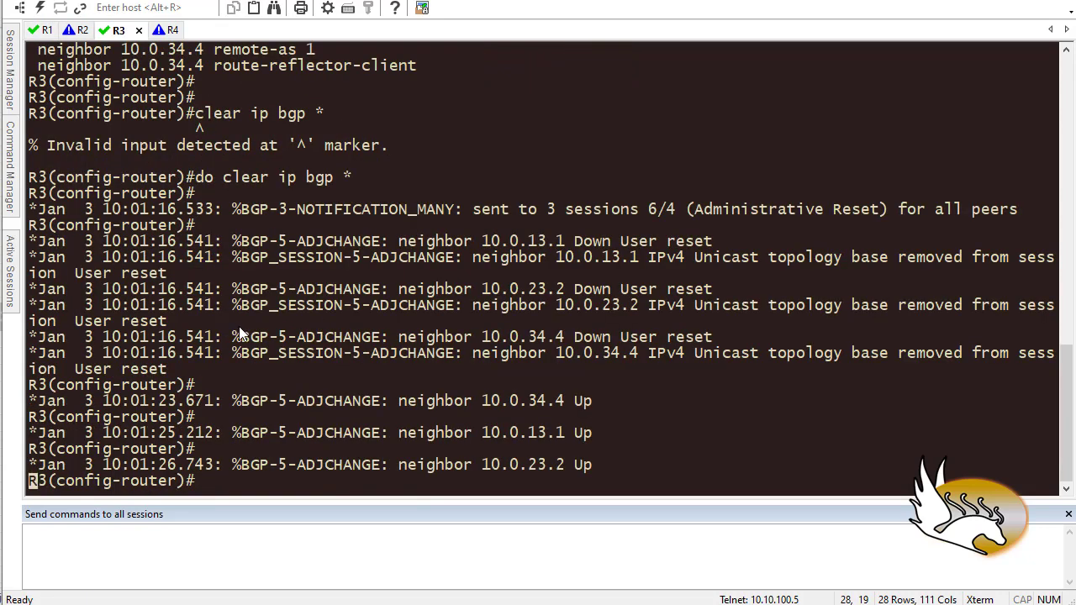
{"action": "key", "text": "Up"}
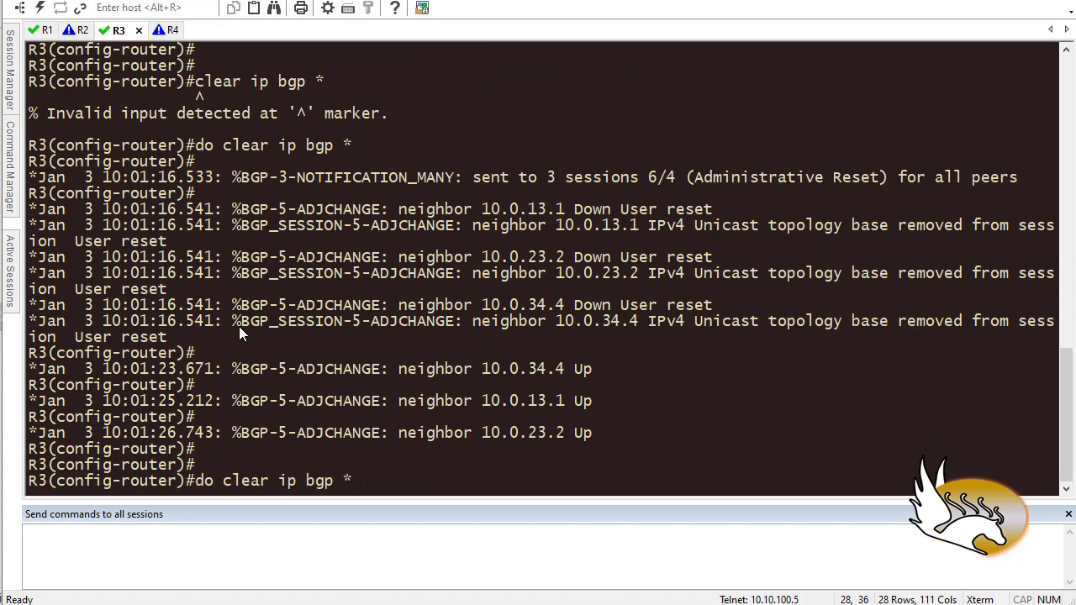
{"action": "key", "text": "Up"}
{"action": "key", "text": "Up"}
{"action": "key", "text": "Left"}
{"action": "key", "text": "Up"}
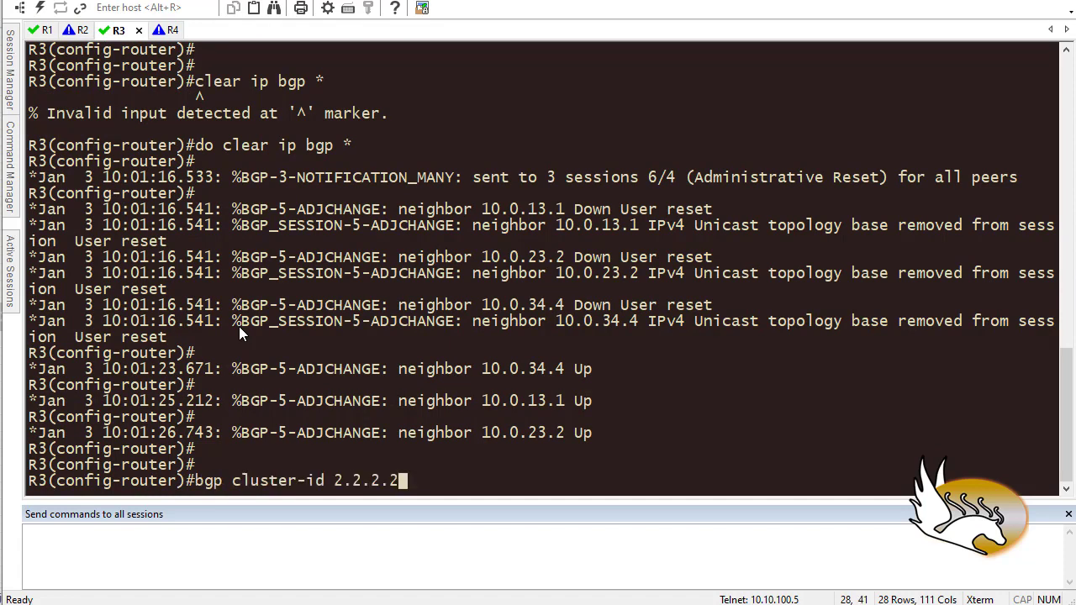
{"action": "key", "text": "ctrl+a"}
{"action": "type", "text": "no"}
{"action": "key", "text": "Return"}
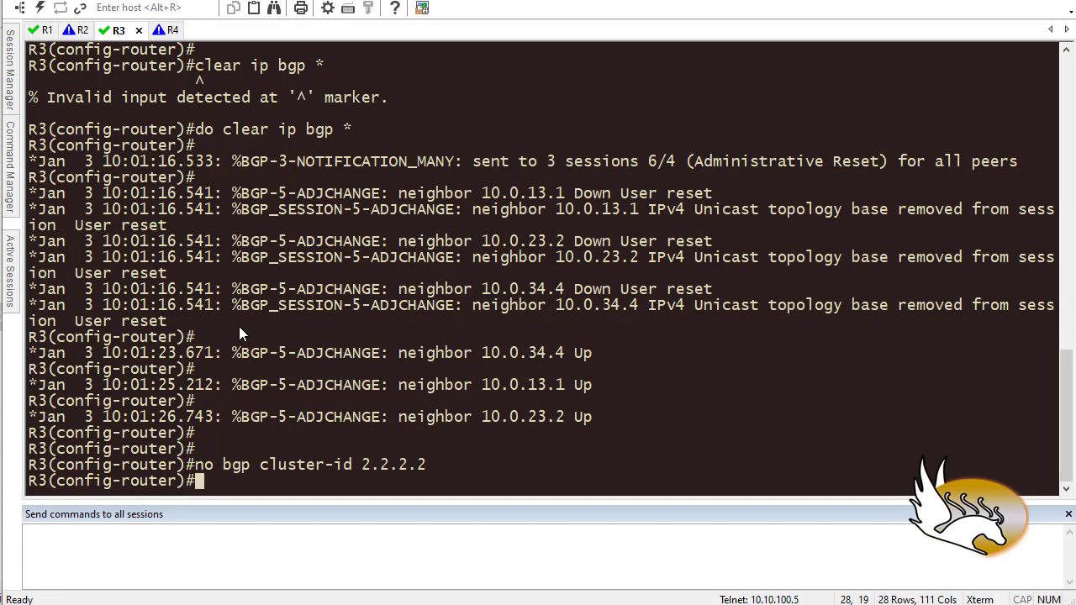
- Reset all BGP sessions on R3 with do clear ip bgp *
{"action": "key", "text": "Return"}
{"action": "key", "text": "Return"}
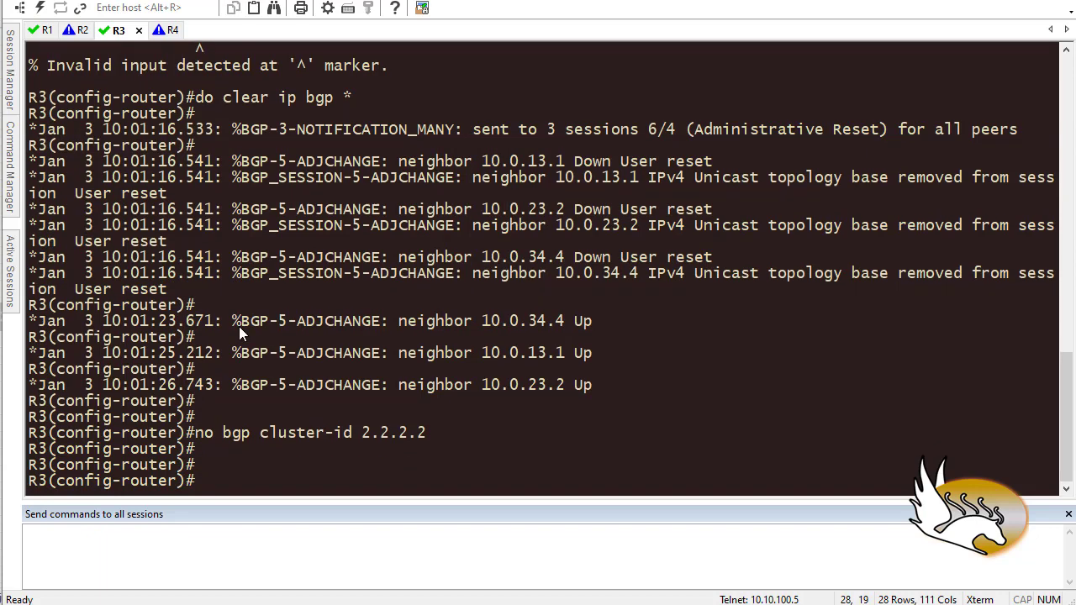
{"action": "key", "text": "Up"}
{"action": "key", "text": "Up"}
{"action": "key", "text": "Return"}
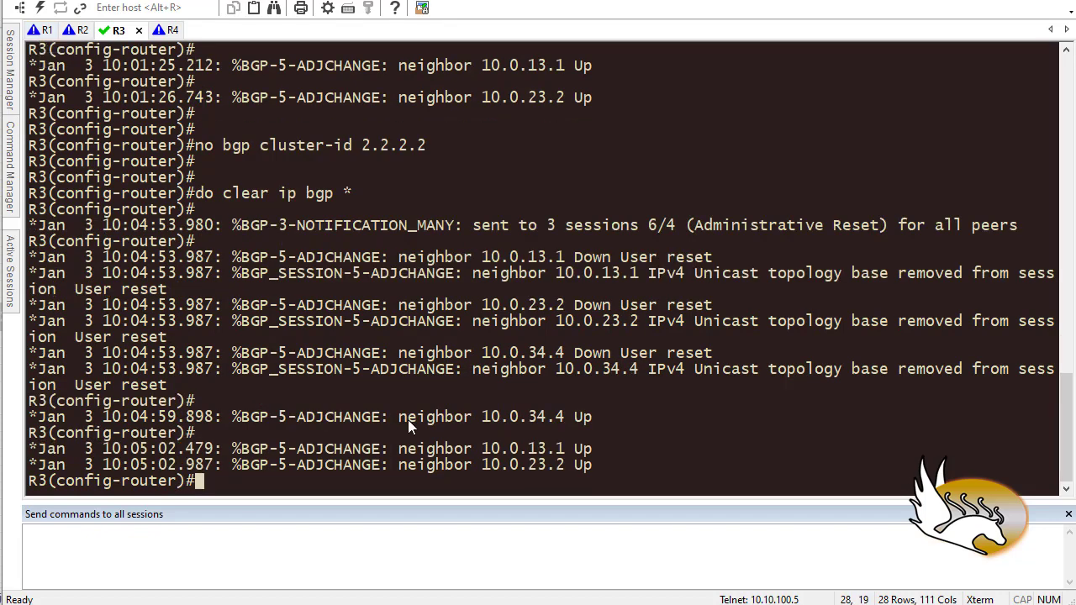
- Switch to R1 and display its detailed BGP entry with do sh ip bgp 4.4.4.4
{"action": "left_click", "coordinate": [42, 30]}
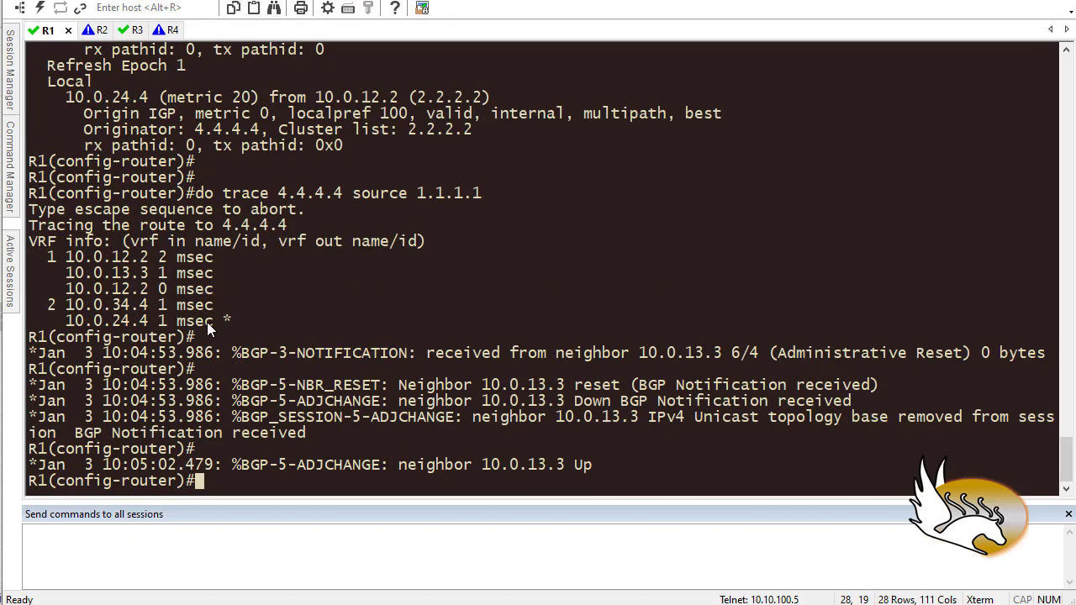
{"action": "key", "text": "Return"}
{"action": "key", "text": "Return"}
{"action": "key", "text": "Return"}
{"action": "key", "text": "Return"}
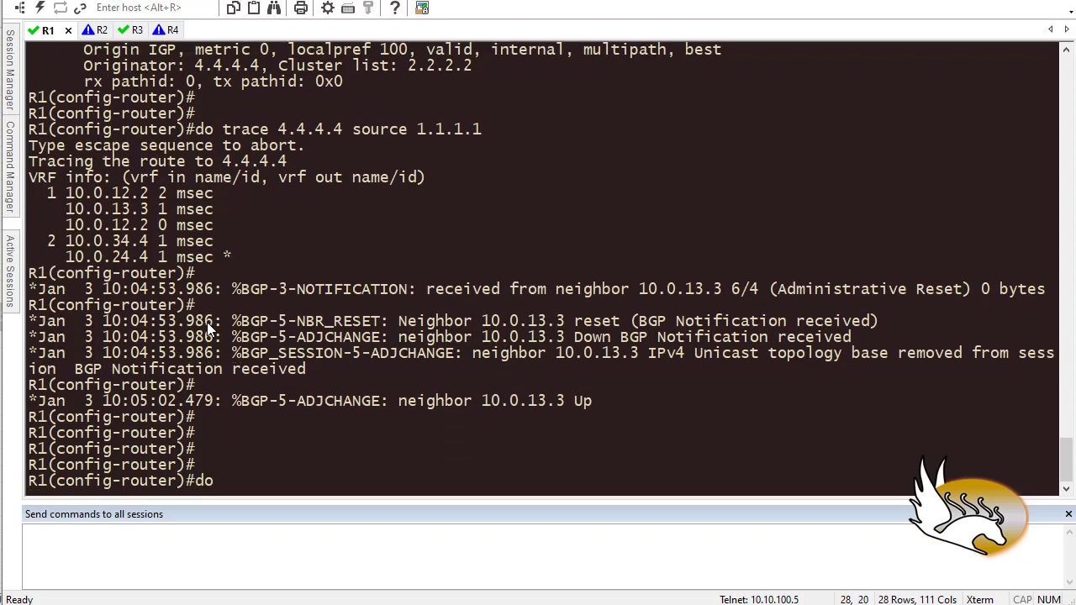
{"action": "type", "text": "do"}
{"action": "key", "text": "Up"}
{"action": "key", "text": "Up"}
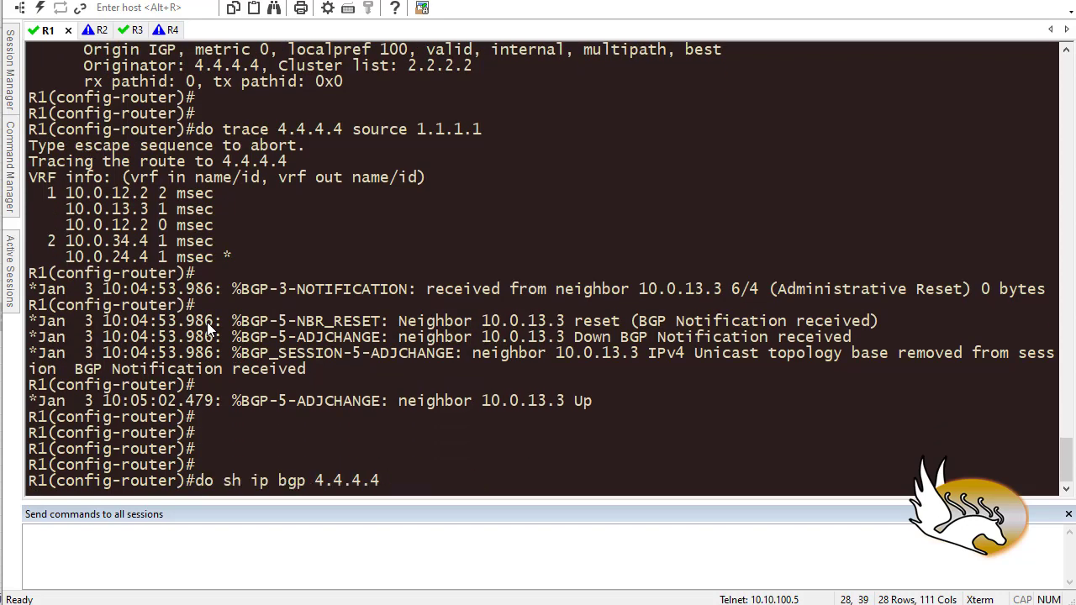
{"action": "key", "text": "Return"}
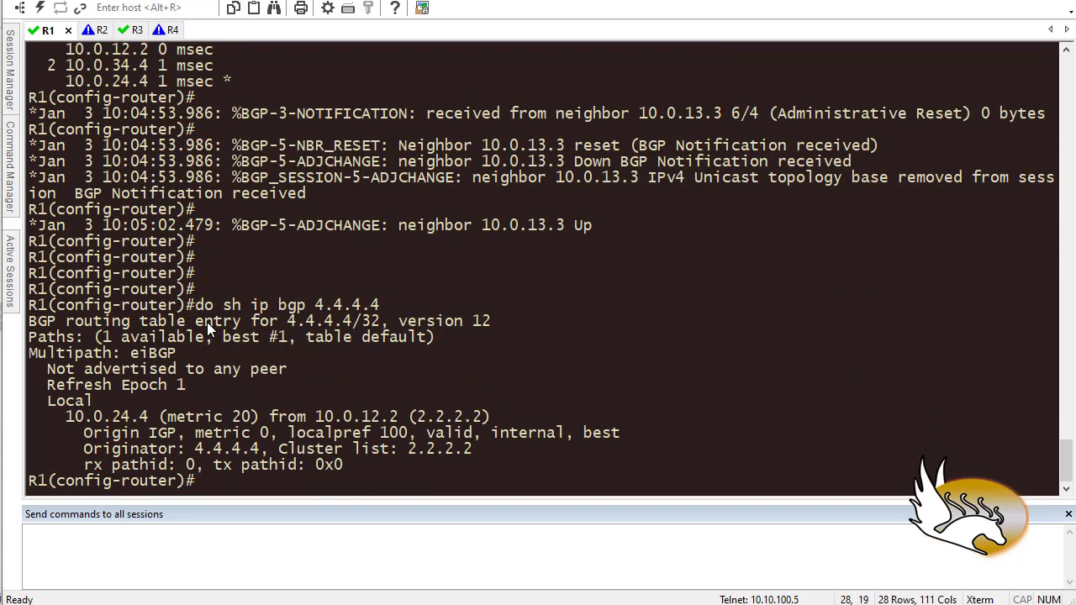
- Keep rerunning do sh ip bgp 4.4.4.4 on R1 to check for the path through R3
{"action": "key", "text": "Up"}
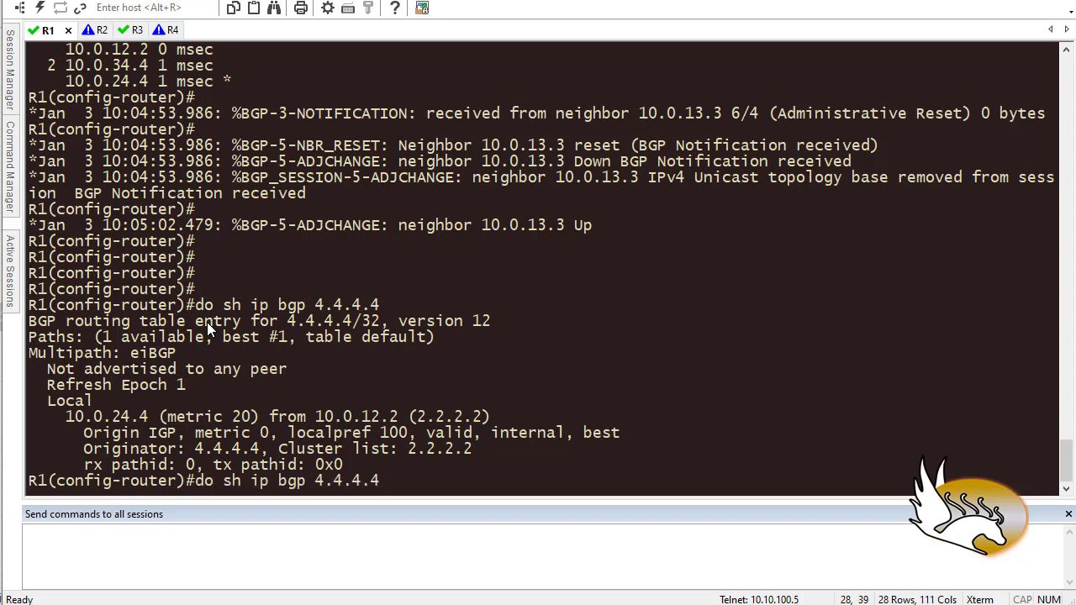
{"action": "key", "text": "Return"}
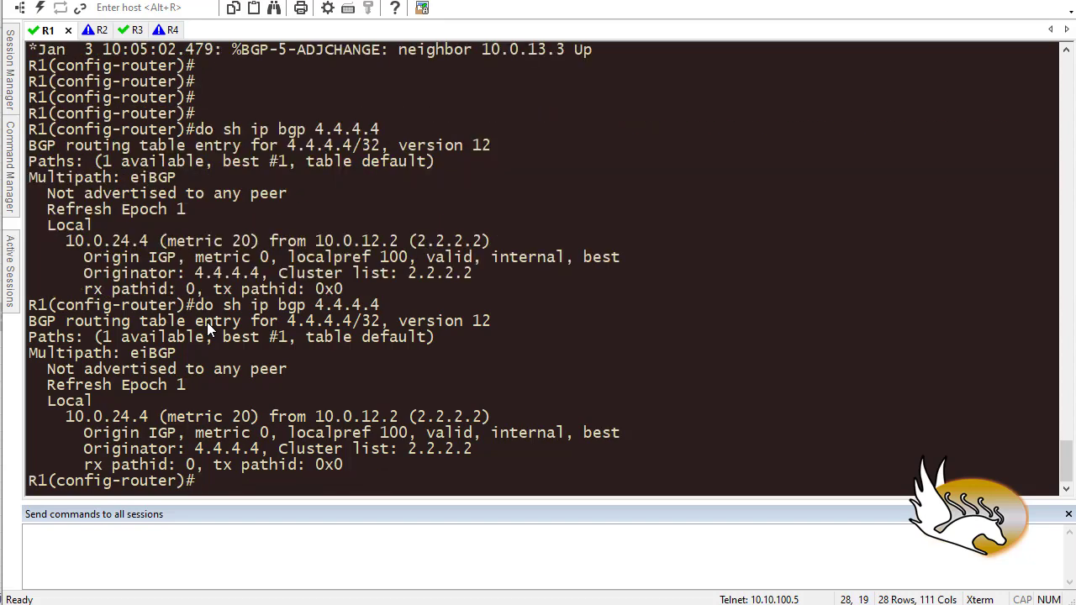
{"action": "key", "text": "Return"}
{"action": "key", "text": "Return"}
{"action": "key", "text": "Return"}
{"action": "key", "text": "Return"}
{"action": "key", "text": "Return"}
{"action": "key", "text": "Return"}
{"action": "key", "text": "Return"}
{"action": "key", "text": "Return"}
{"action": "key", "text": "Return"}
{"action": "key", "text": "Return"}
{"action": "key", "text": "Return"}
{"action": "key", "text": "Up"}
{"action": "key", "text": "Return"}
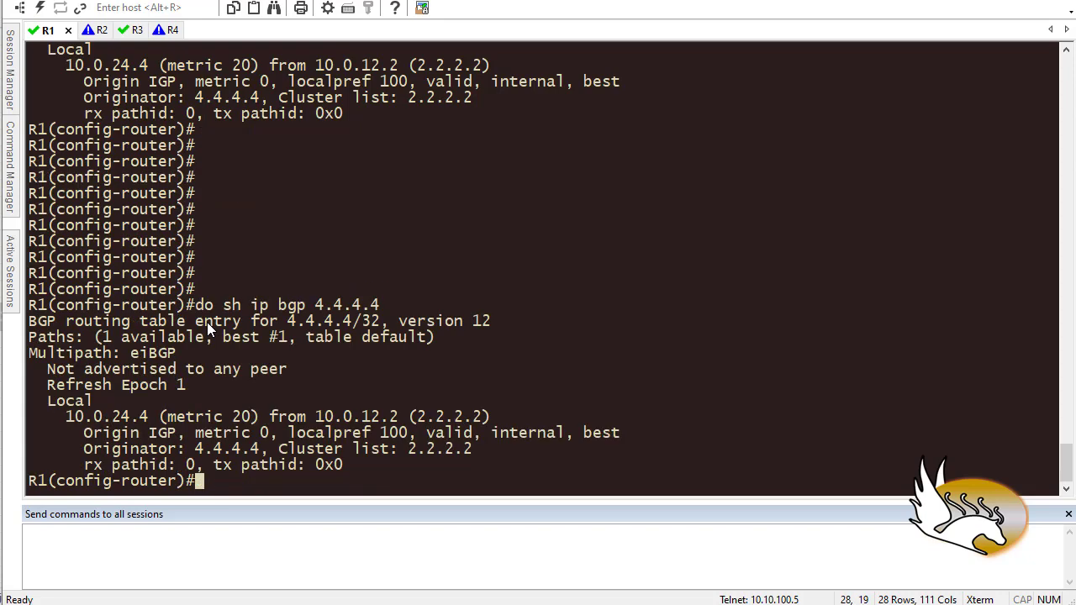
{"action": "key", "text": "Return"}
{"action": "key", "text": "Return"}
{"action": "key", "text": "Return"}
{"action": "key", "text": "Up"}
{"action": "key", "text": "Return"}
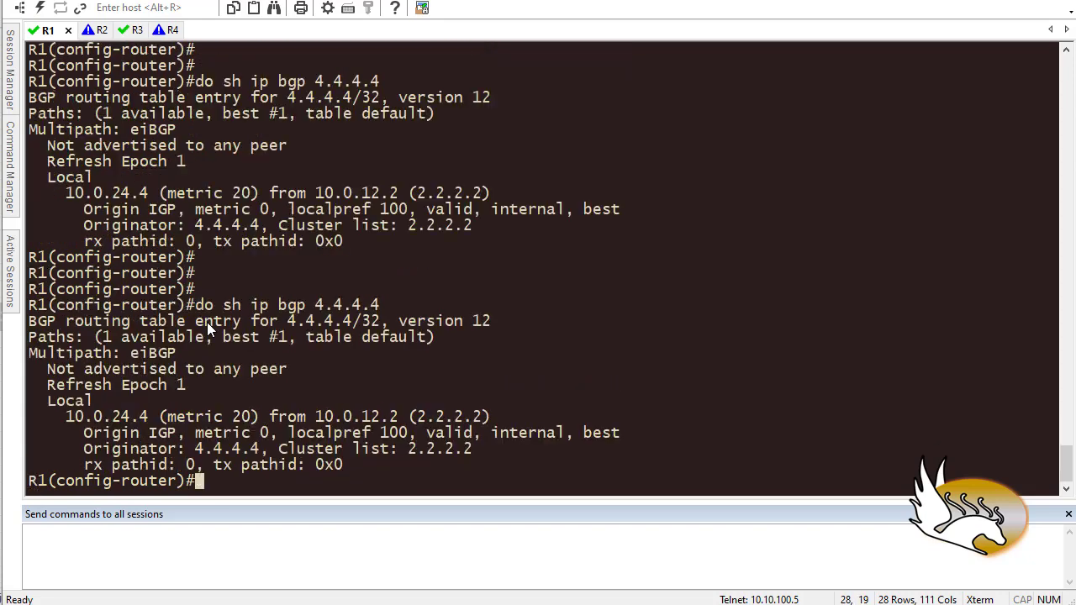
{"action": "key", "text": "Return"}
{"action": "key", "text": "Return"}
{"action": "key", "text": "Return"}
{"action": "key", "text": "Return"}
{"action": "key", "text": "Return"}
{"action": "key", "text": "Return"}
{"action": "key", "text": "Return"}
{"action": "key", "text": "Return"}
{"action": "key", "text": "Return"}
{"action": "key", "text": "Return"}
{"action": "key", "text": "Return"}
{"action": "key", "text": "Return"}
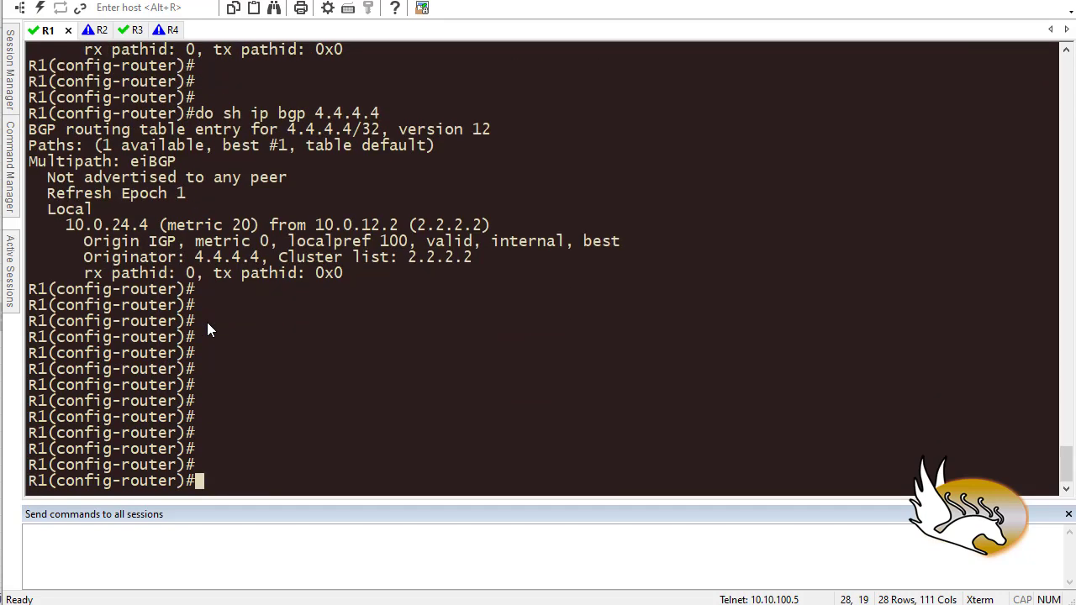
{"action": "key", "text": "Up"}
{"action": "key", "text": "Return"}
{"action": "key", "text": "Return"}
{"action": "key", "text": "Return"}
{"action": "key", "text": "Return"}
{"action": "key", "text": "Return"}
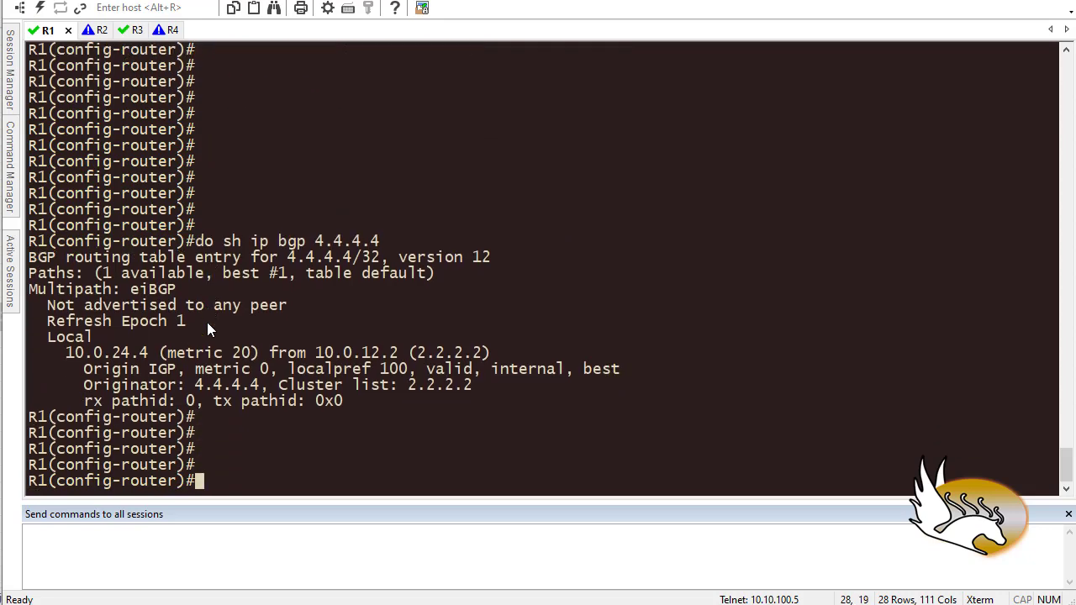
{"action": "key", "text": "Up"}
{"action": "key", "text": "Return"}
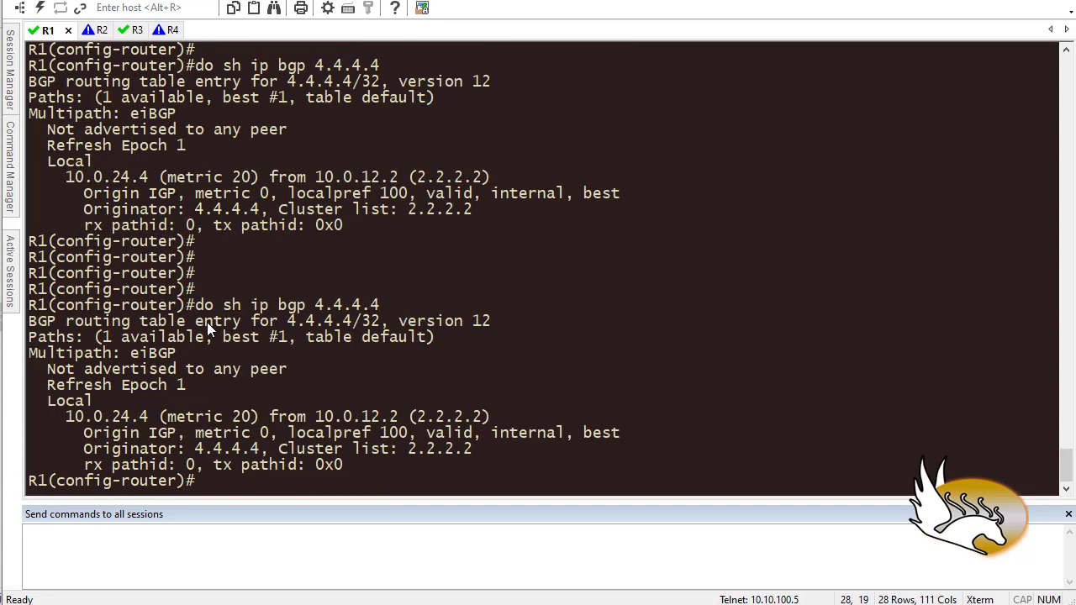
{"action": "key", "text": "Return"}
{"action": "key", "text": "Return"}
{"action": "key", "text": "Return"}
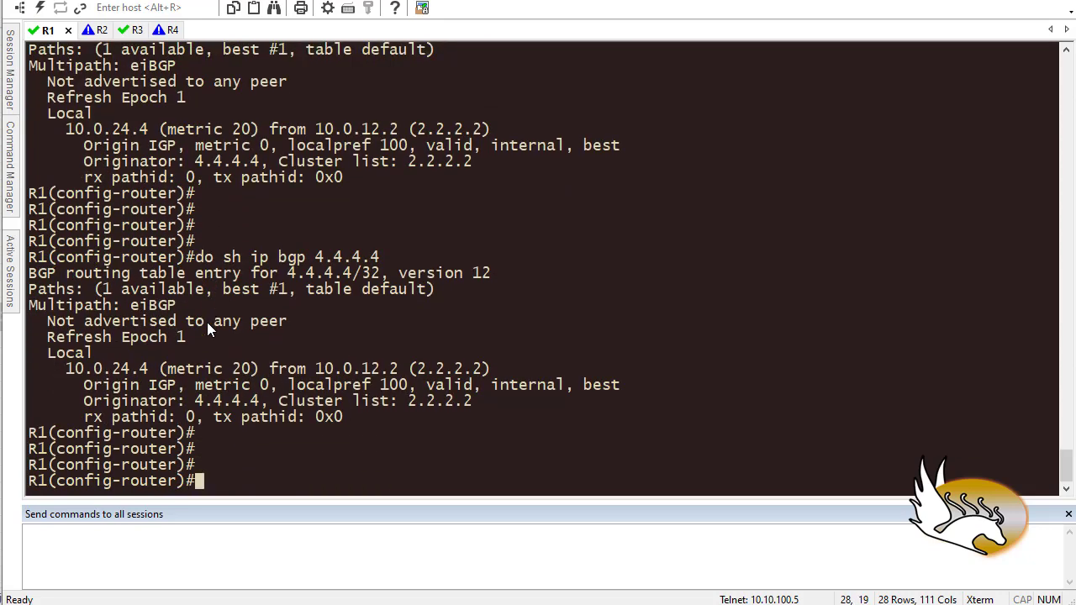
{"action": "key", "text": "Up"}
{"action": "key", "text": "Return"}
{"action": "key", "text": "Return"}
{"action": "key", "text": "Return"}
{"action": "key", "text": "Return"}
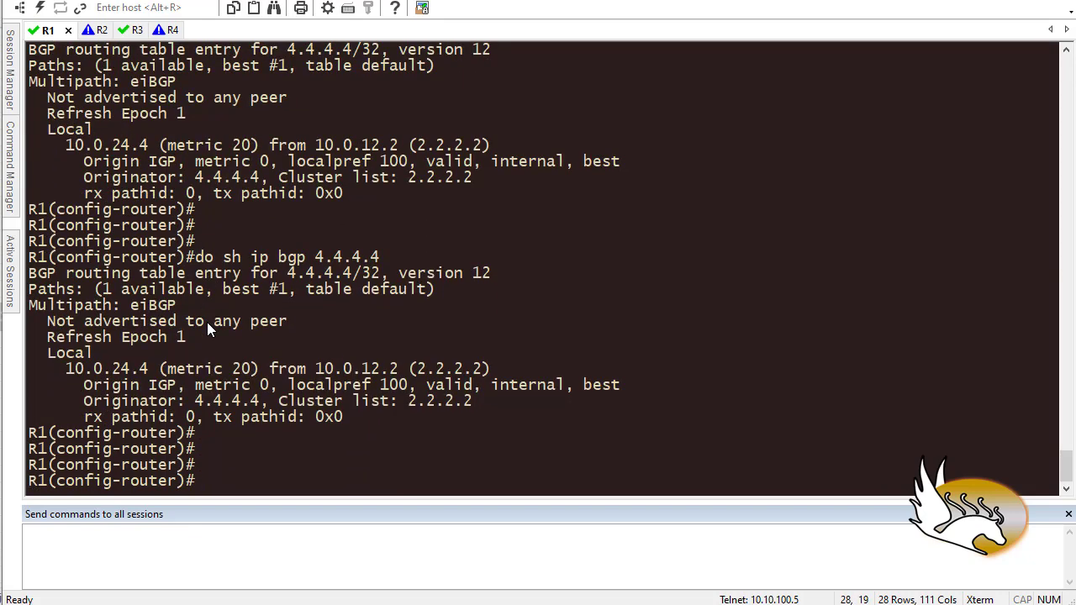
{"action": "key", "text": "Up"}
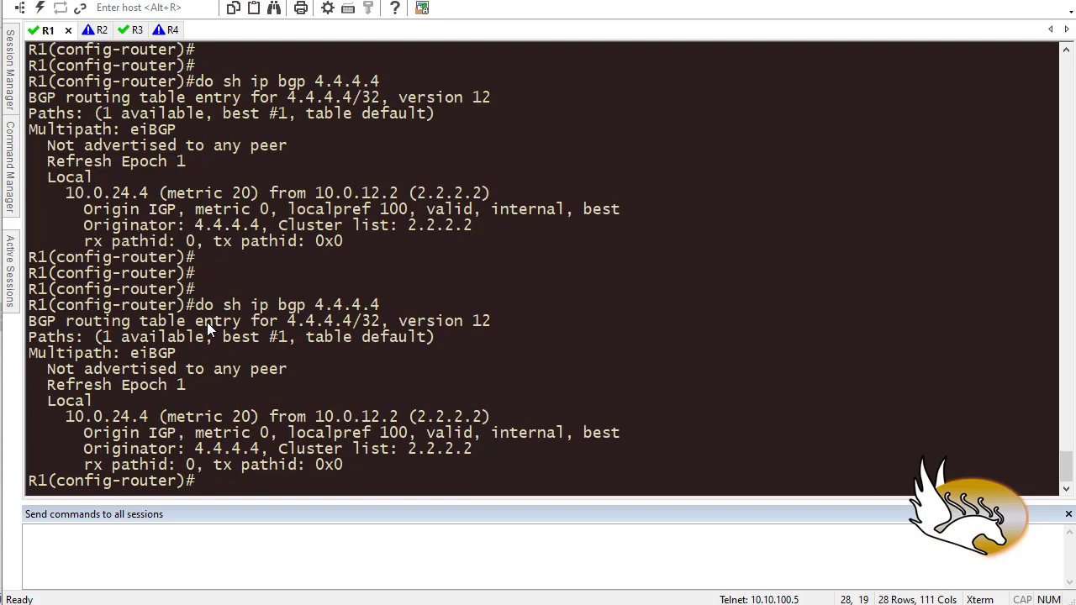
{"action": "key", "text": "Return"}
{"action": "key", "text": "Return"}
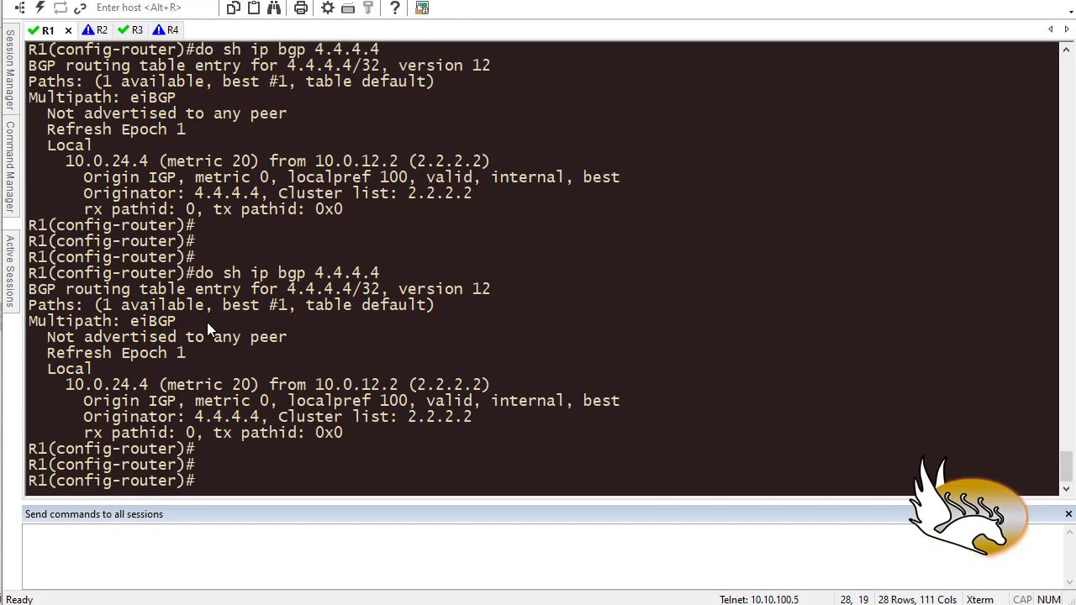
- Display R1's full BGP table with do sh ip bgp and check the next hops for 4.4.4.4/32
{"action": "key", "text": "Up"}
{"action": "key", "text": "BackSpace"}
{"action": "key", "text": "BackSpace"}
{"action": "key", "text": "BackSpace"}
{"action": "key", "text": "BackSpace"}
{"action": "key", "text": "BackSpace"}
{"action": "key", "text": "BackSpace"}
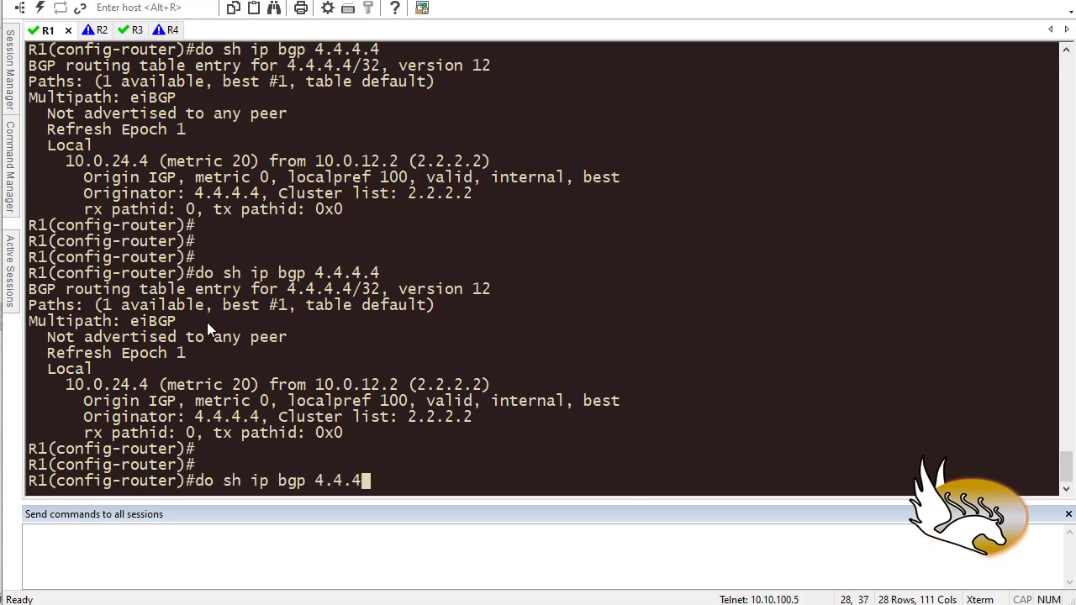
{"action": "key", "text": "BackSpace"}
{"action": "key", "text": "Return"}
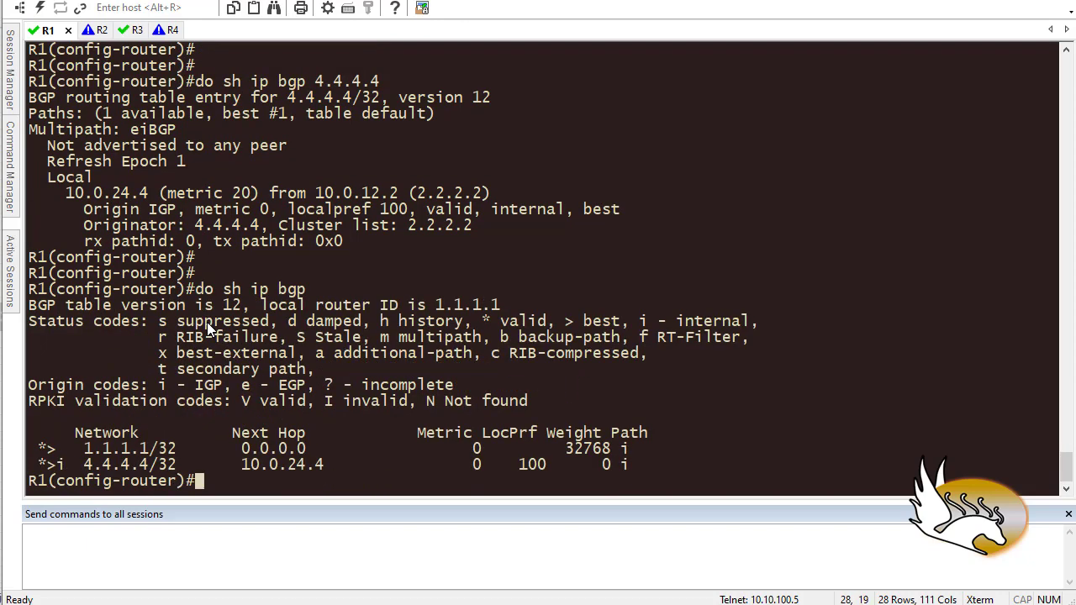
- On R3, list the routes advertised to R1 with do sh ip bgp nei 10.0.13.1 adv
{"action": "left_click", "coordinate": [134, 30]}
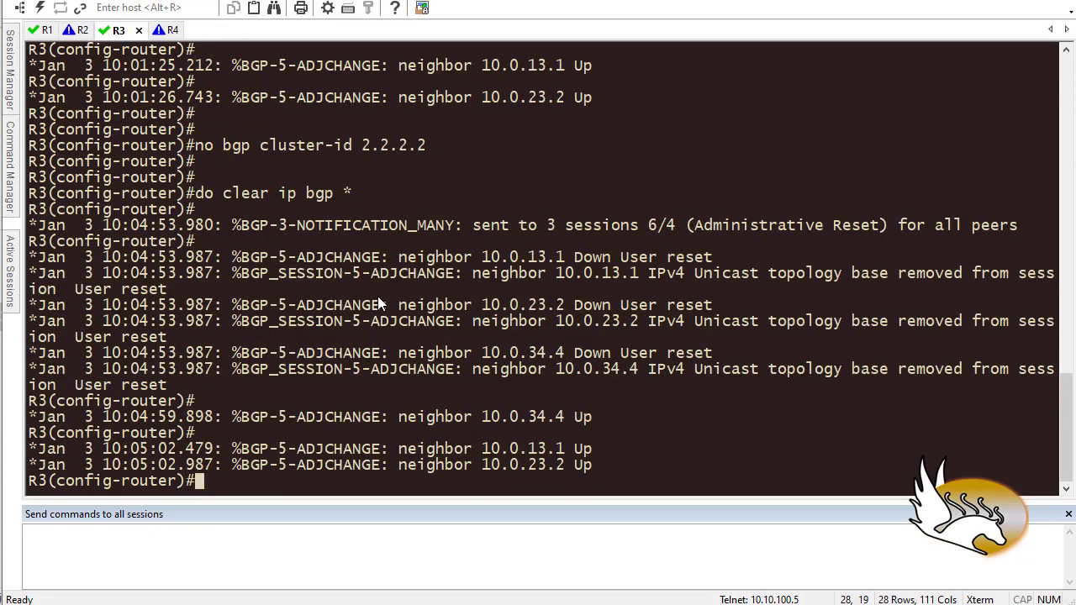
{"action": "key", "text": "Return"}
{"action": "key", "text": "Return"}
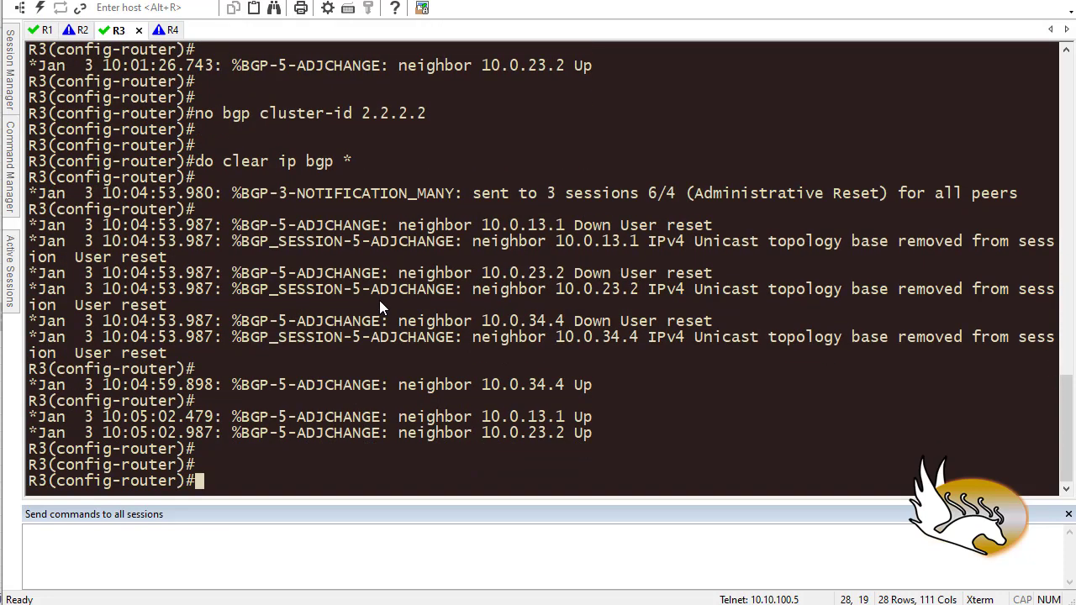
{"action": "type", "text": "do sh ip bgp nei"}
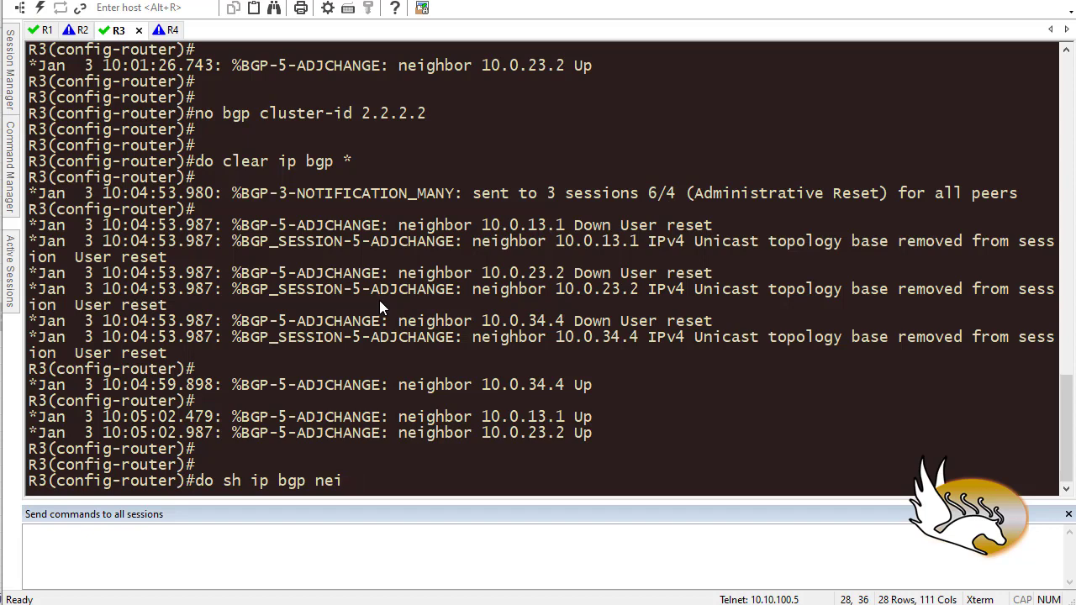
{"action": "type", "text": " 10.0.13.1 adv"}
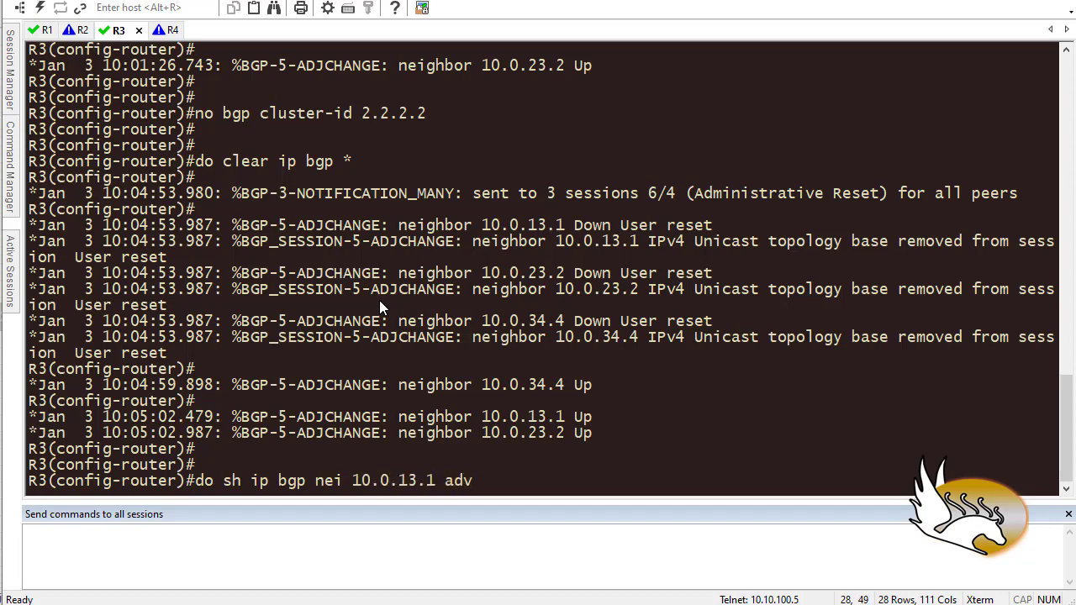
{"action": "key", "text": "Return"}
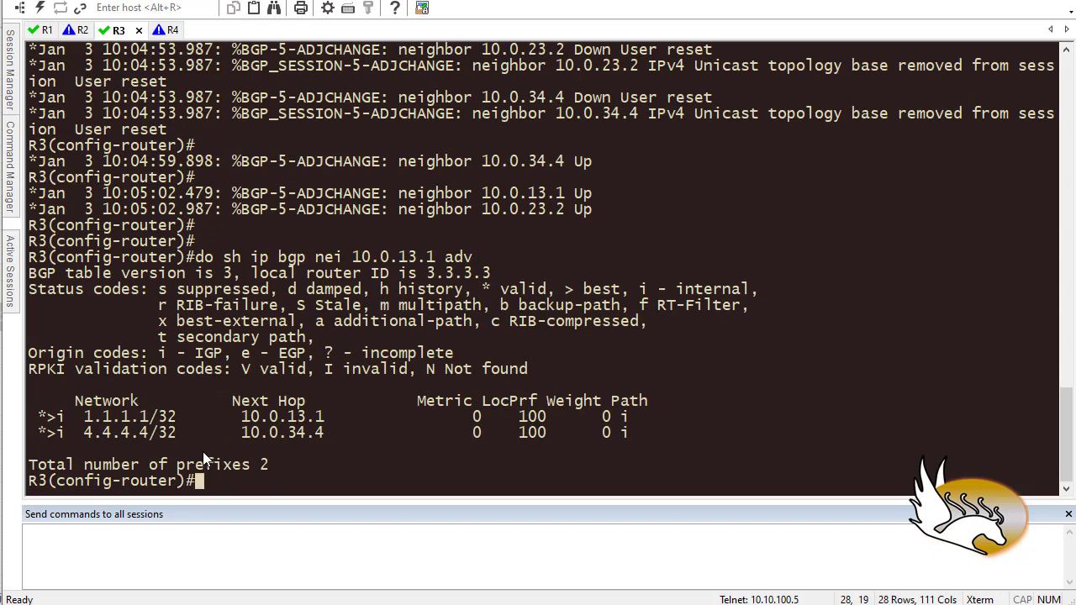
- Return to R1 and redisplay its BGP table with do sh ip bgp to recheck the 4.4.4.4/32 paths
{"action": "left_click", "coordinate": [44, 31]}
{"action": "key", "text": "Return"}
{"action": "key", "text": "Return"}
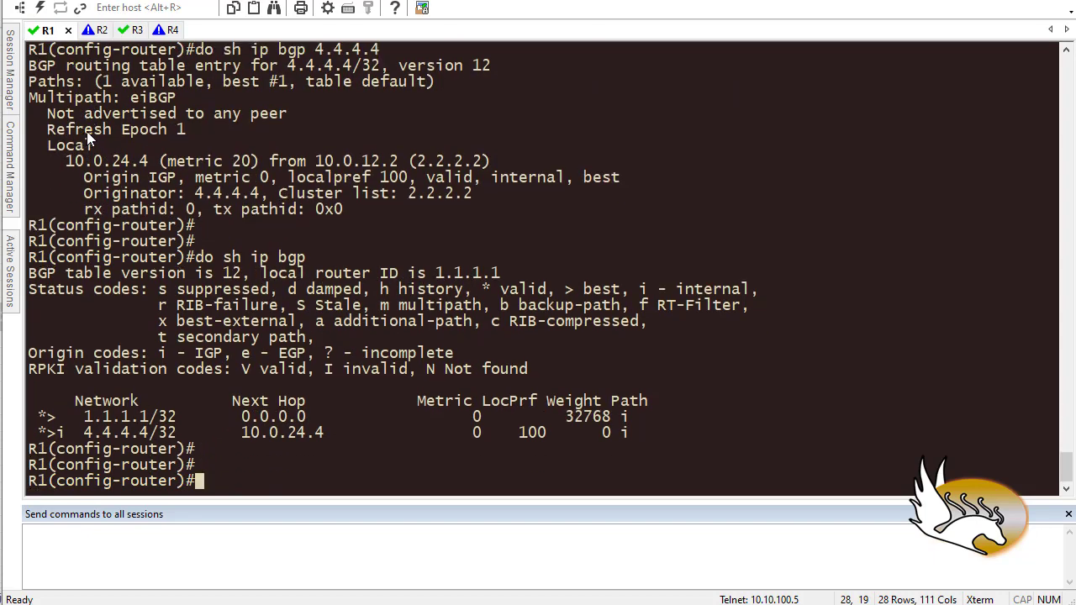
{"action": "key", "text": "Up"}
{"action": "key", "text": "Return"}
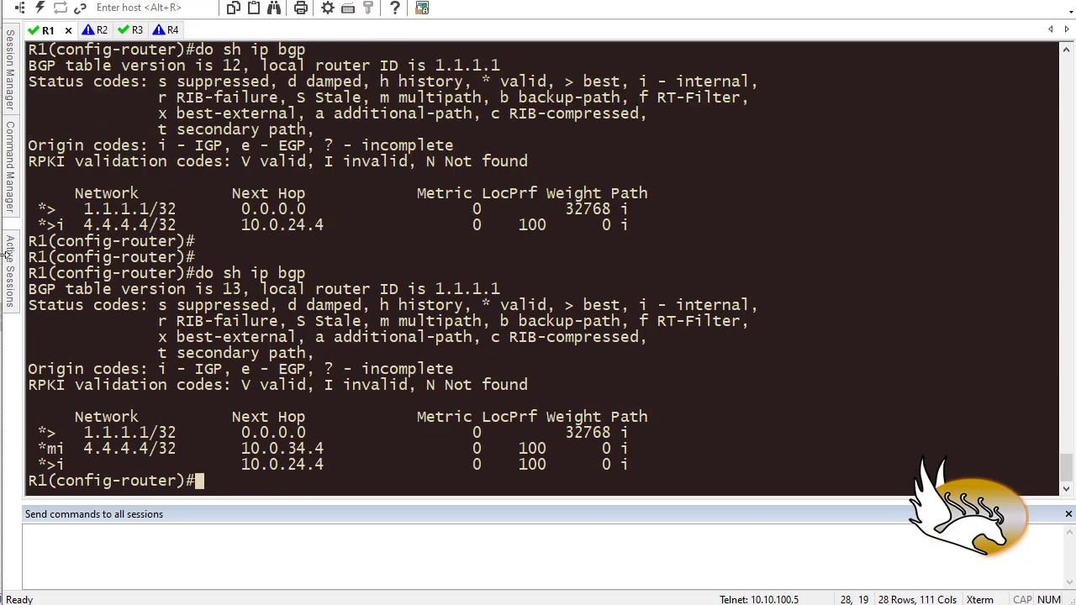
- Display R1's detailed BGP entry for 4.4.4.4 and compare the cluster lists of the paths from R3 and R2
{"action": "key", "text": "Up"}
{"action": "type", "text": "4.4.4.4"}
{"action": "key", "text": "Return"}
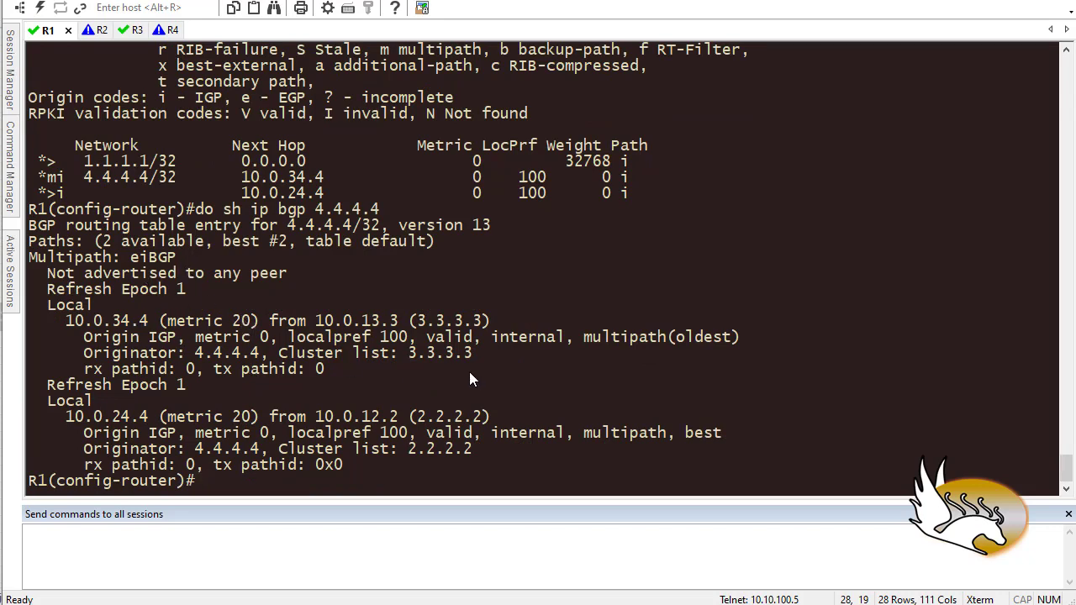
{"action": "left_click_drag", "start_coordinate": [476, 348], "coordinate": [401, 358]}
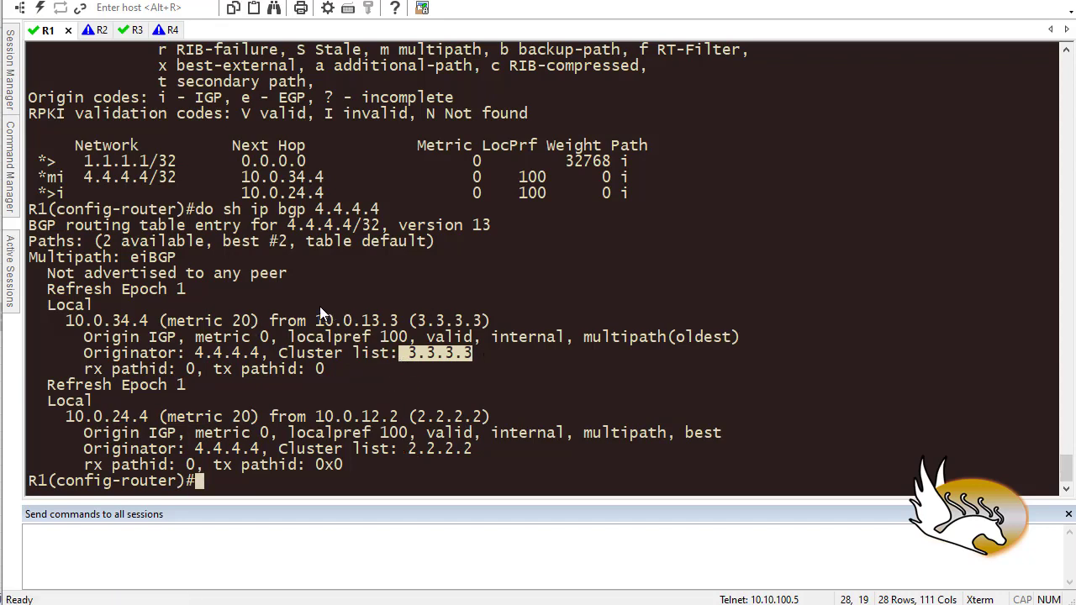
{"action": "left_click_drag", "start_coordinate": [473, 448], "coordinate": [411, 451]}
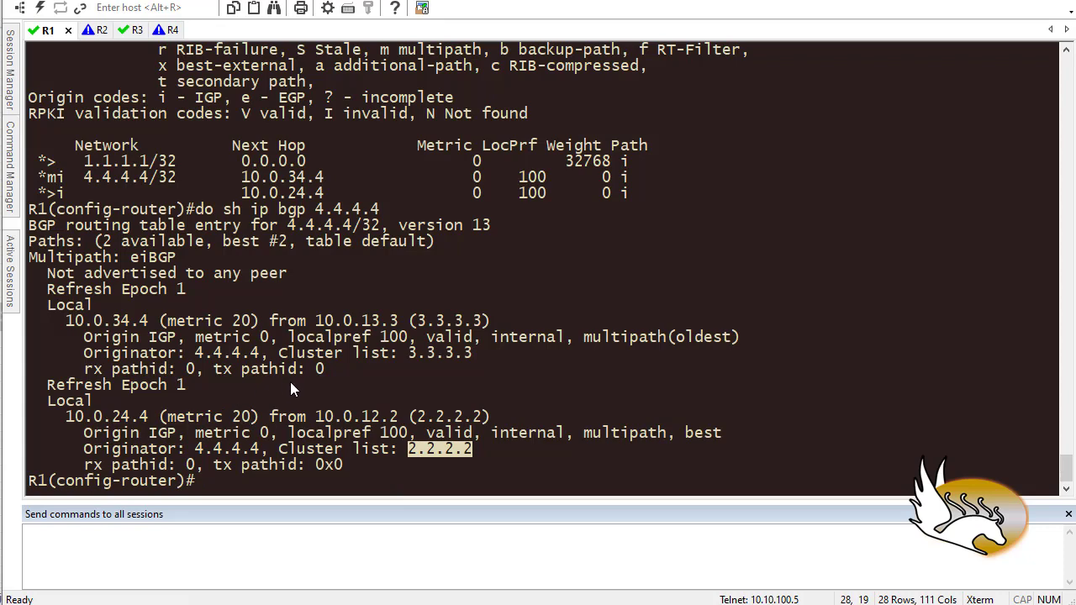
- Rerun the trace from R1 to 4.4.4.4 using source 1.1.1.1
{"action": "key", "text": "Up"}
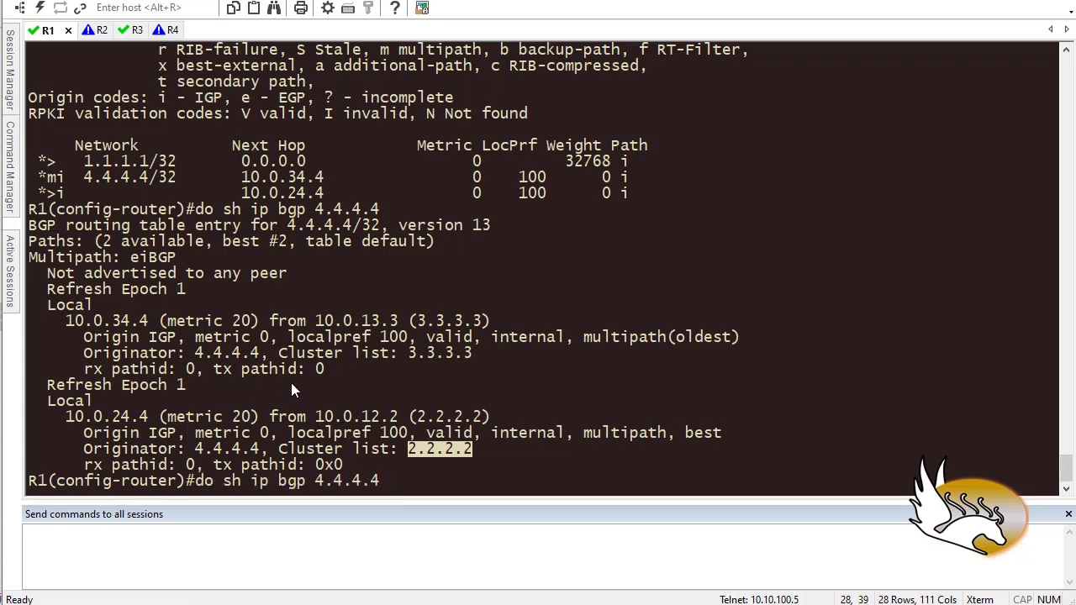
{"action": "key", "text": "Up"}
{"action": "key", "text": "Return"}
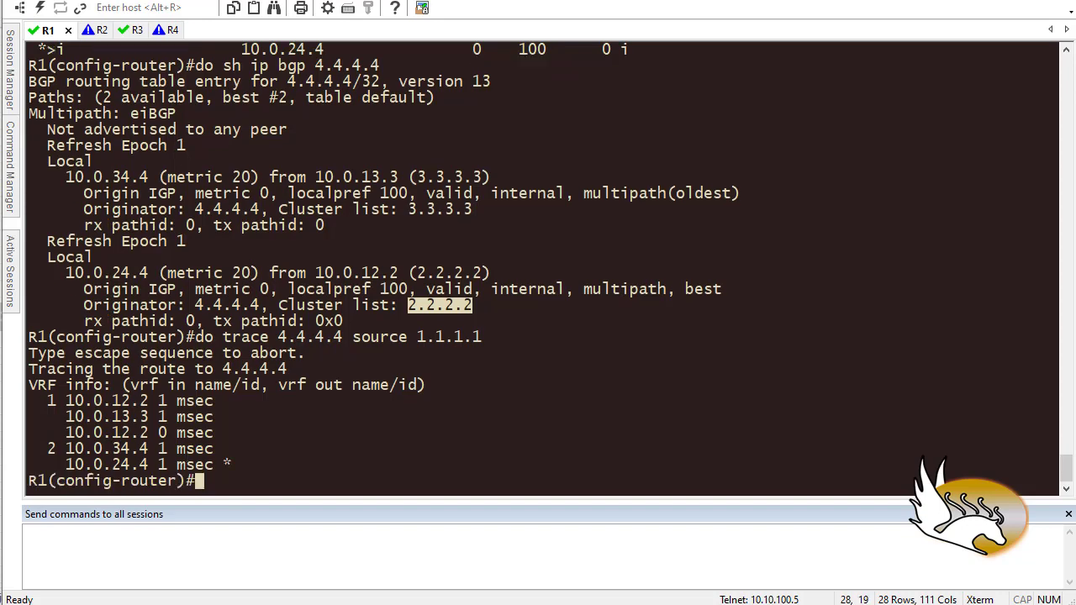
- Switch to the lab topology in the browser and point blue annotation arrows at R1, R2 and R3
{"action": "key", "text": "alt+Tab"}
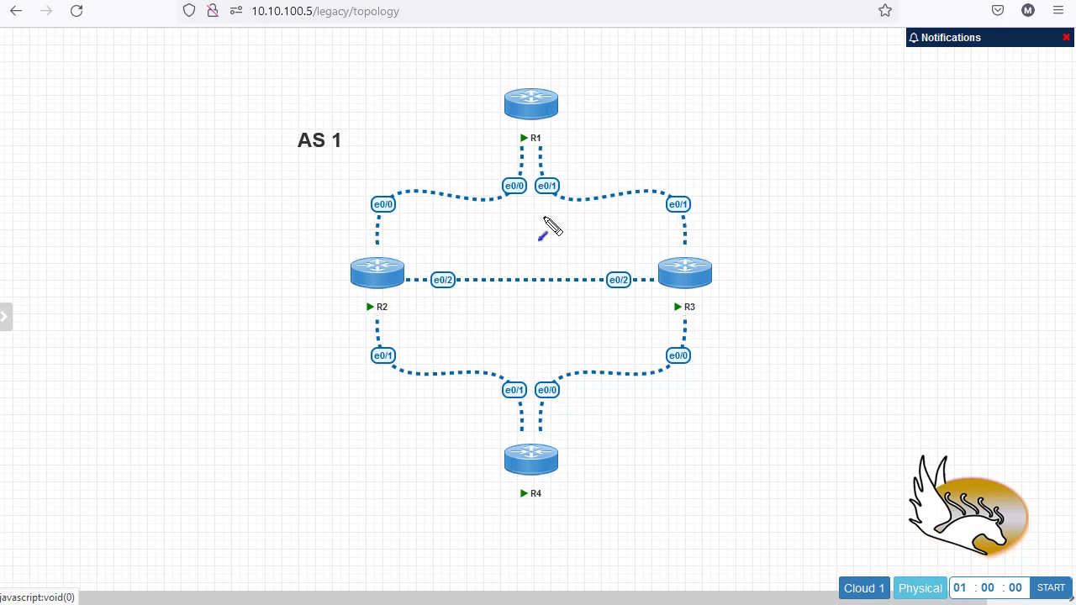
{"action": "left_click_drag", "start_coordinate": [578, 39], "coordinate": [551, 78]}
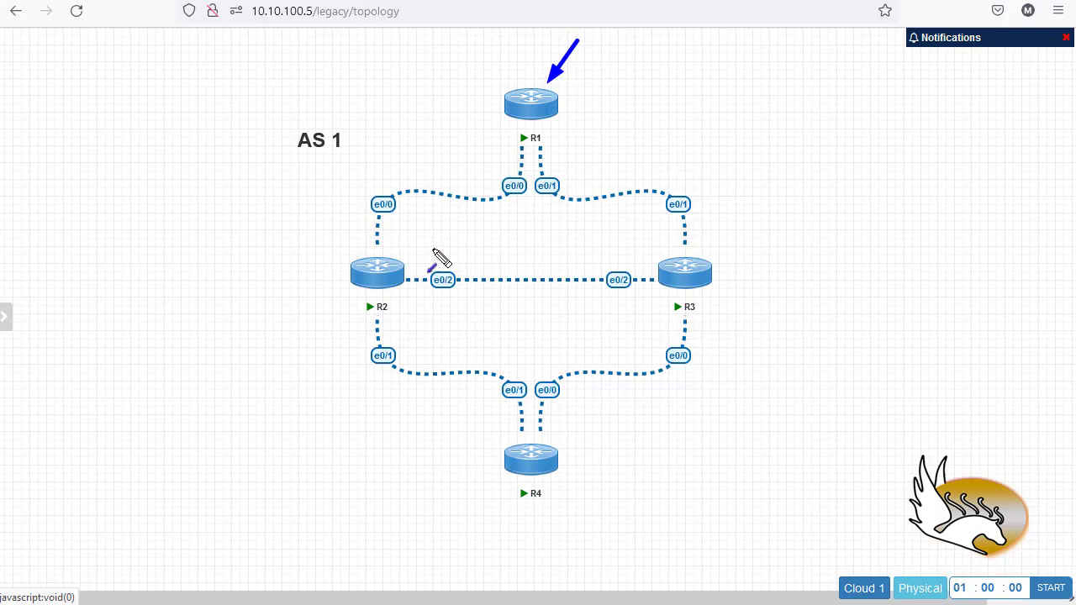
{"action": "left_click_drag", "start_coordinate": [232, 291], "coordinate": [319, 275]}
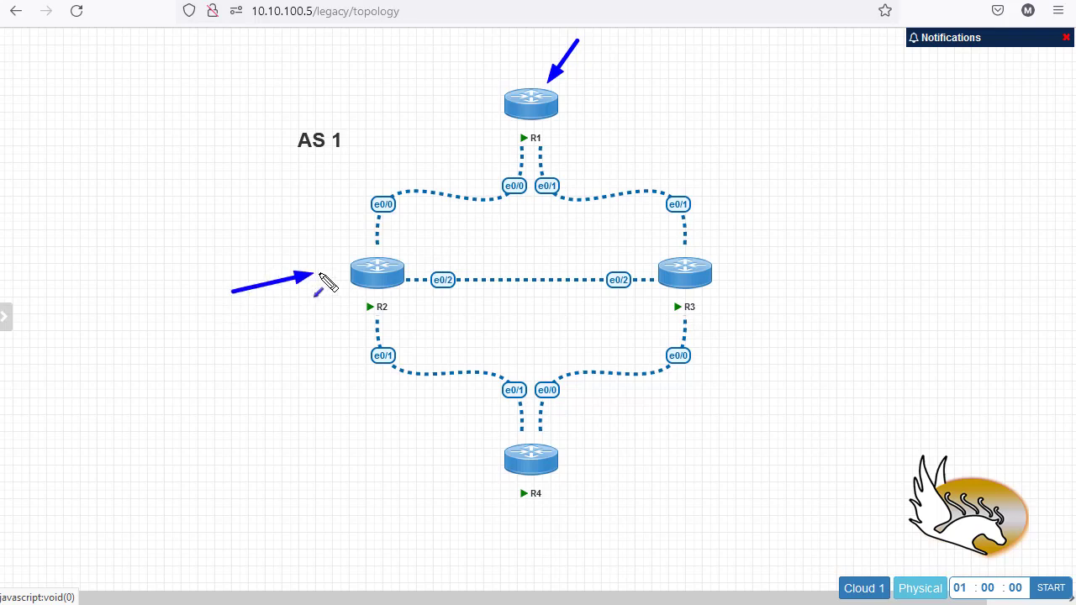
{"action": "left_click_drag", "start_coordinate": [840, 317], "coordinate": [709, 288]}
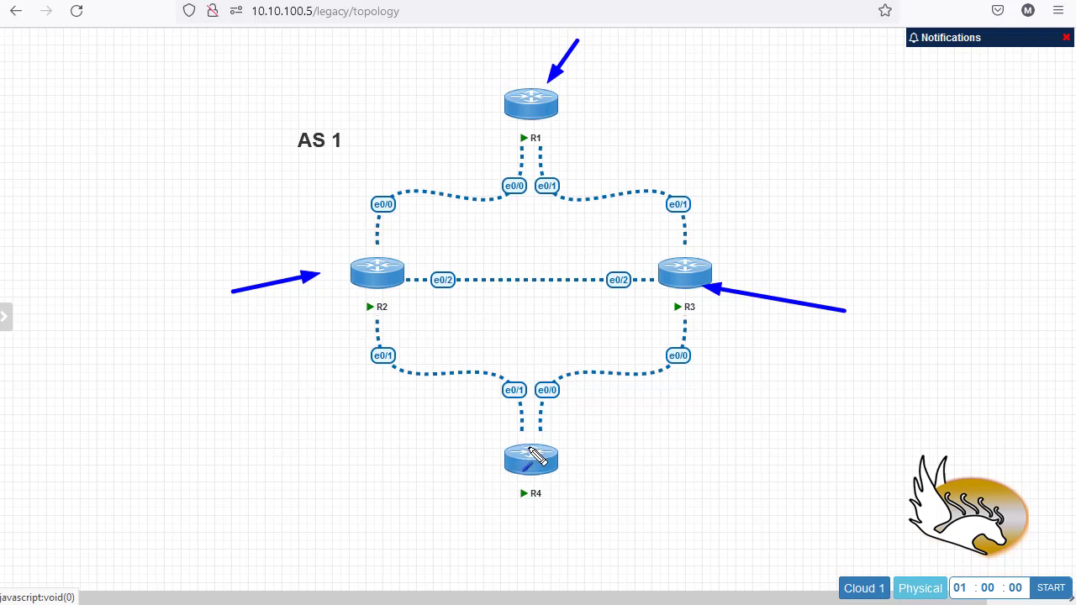
- Cover the R4 area with a blue rectangle, point arrows at the R2–R3 link, and clear all annotations
{"action": "left_click_drag", "start_coordinate": [334, 300], "coordinate": [798, 497]}
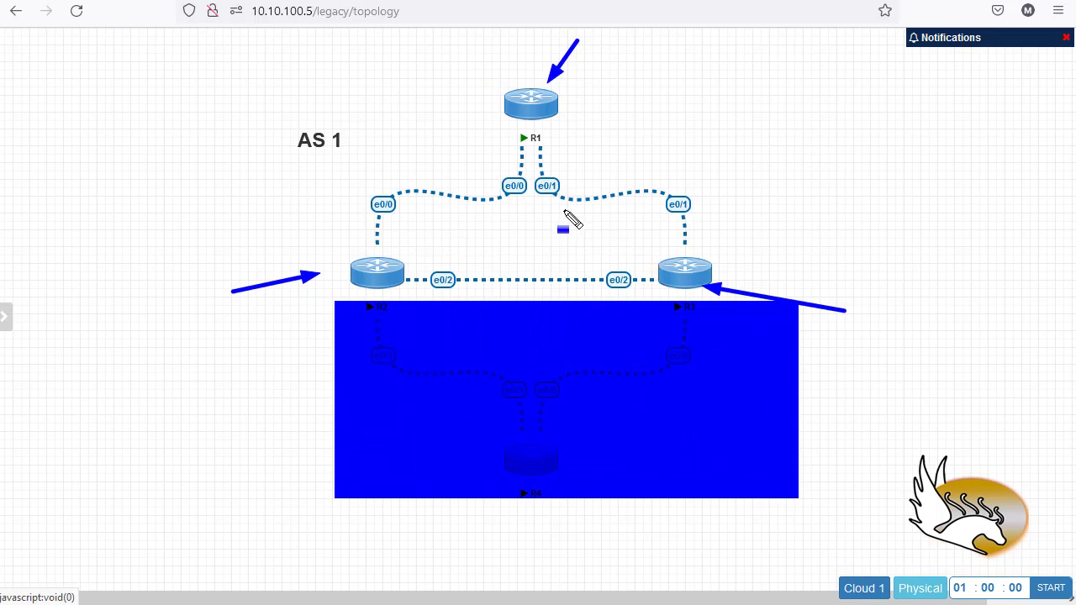
{"action": "left_click_drag", "start_coordinate": [568, 230], "coordinate": [548, 269]}
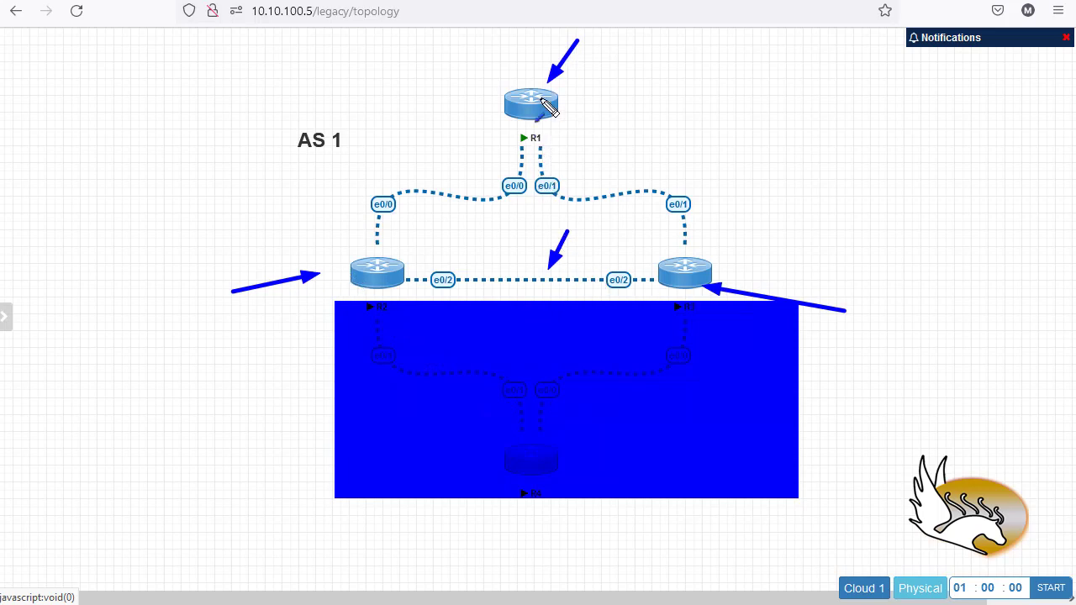
{"action": "left_click_drag", "start_coordinate": [523, 263], "coordinate": [538, 251]}
{"action": "key", "text": "Escape"}
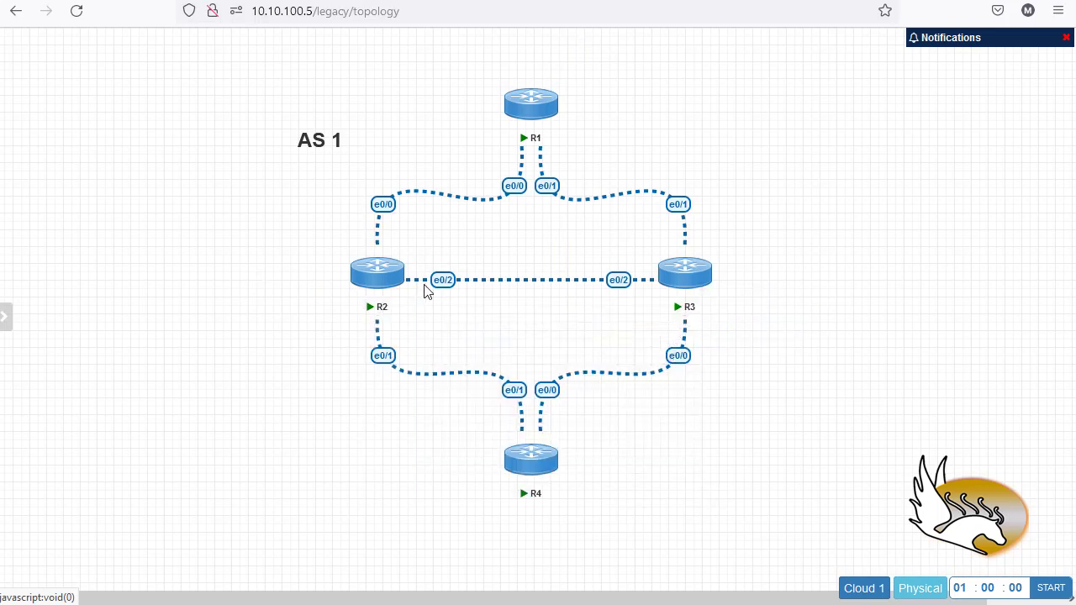